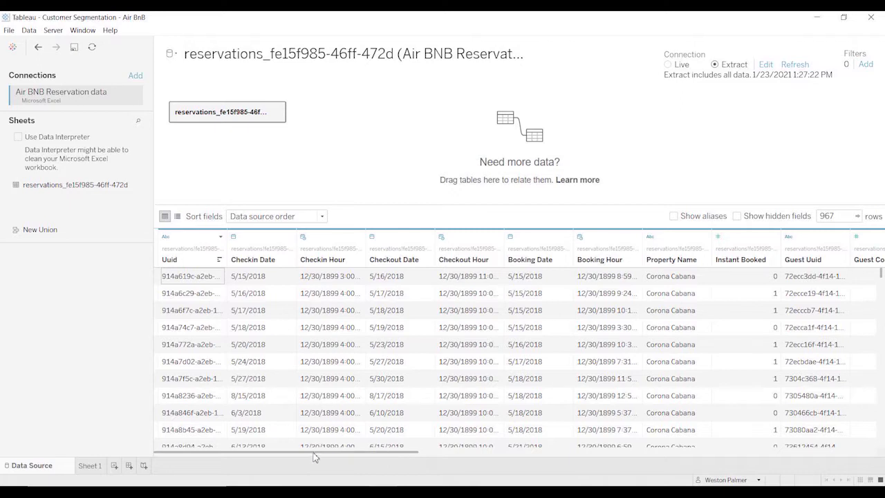
Examine the reservation table's columns in the data source preview, from the booking dates through the fee and amount fields.
left_click_drag(312, 452, 643, 449)
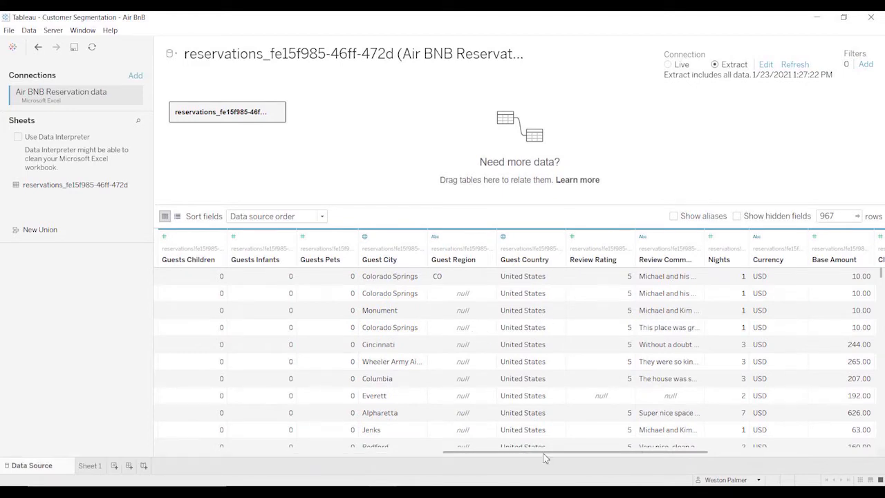
left_click_drag(544, 457, 580, 455)
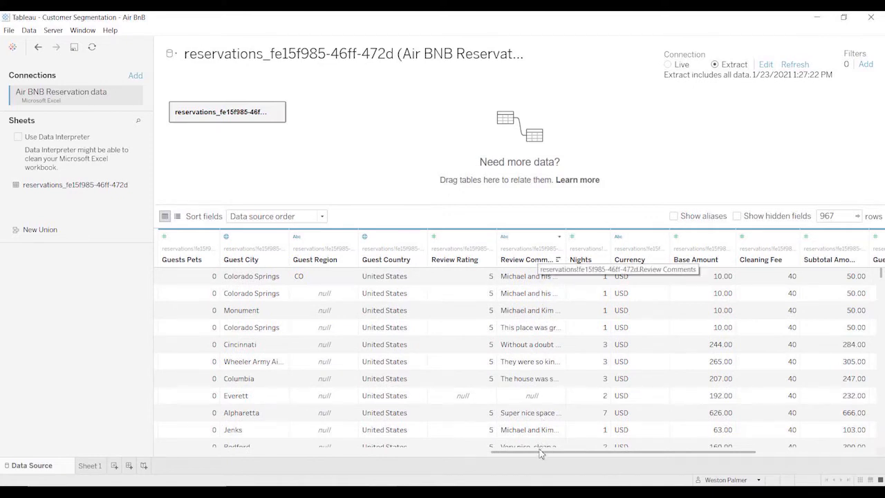
left_click_drag(546, 456, 665, 458)
Open Sheet 1 and inspect the formula of the Guest Total Visits calculated field without changing it.
left_click(94, 467)
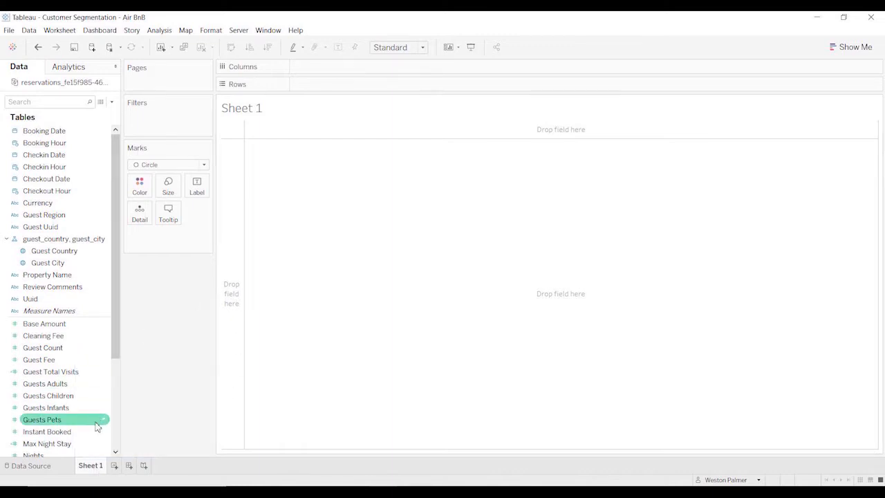
right_click(107, 378)
left_click(148, 195)
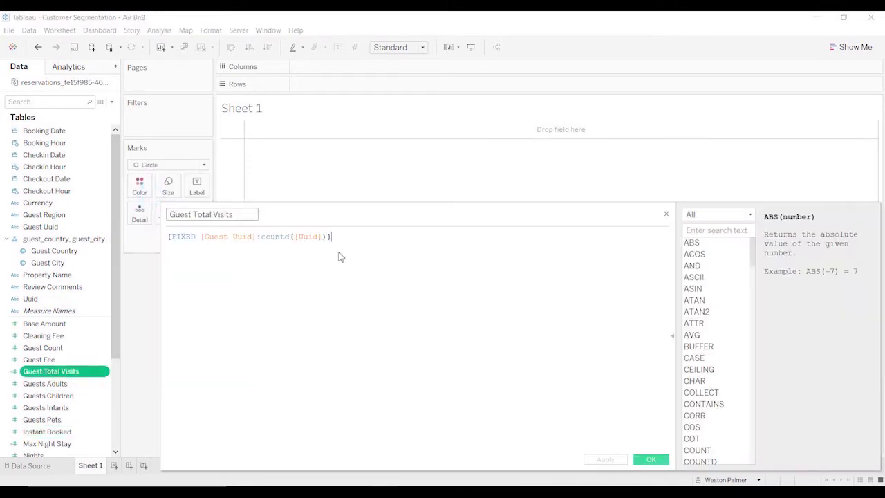
scroll(425, 289, "up", 4)
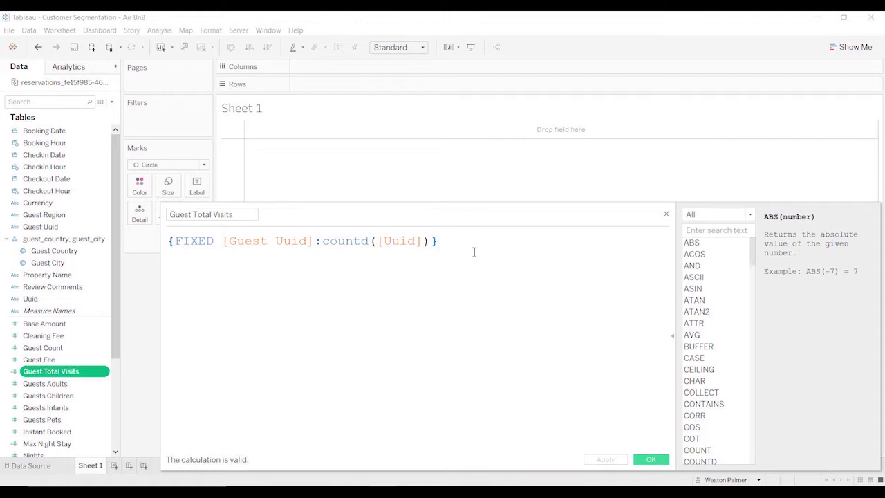
left_click(666, 214)
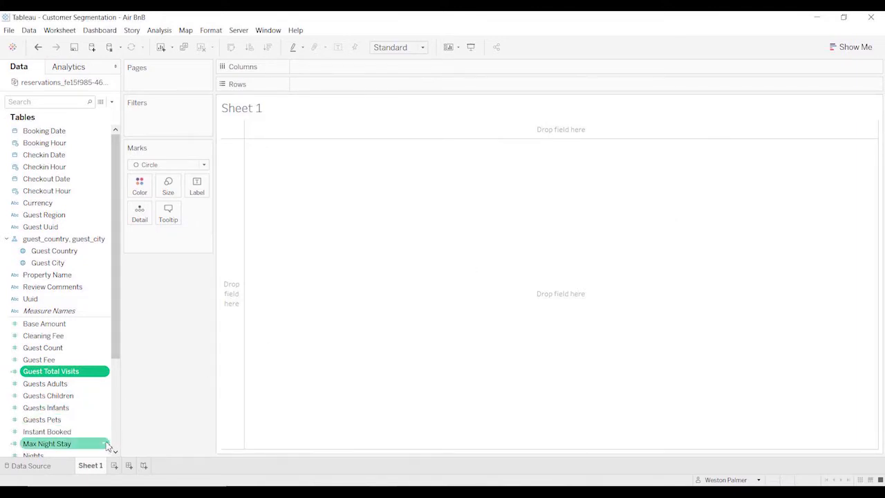
Inspect the formula of the Max Night Stay calculated field without changing it.
left_click(105, 444)
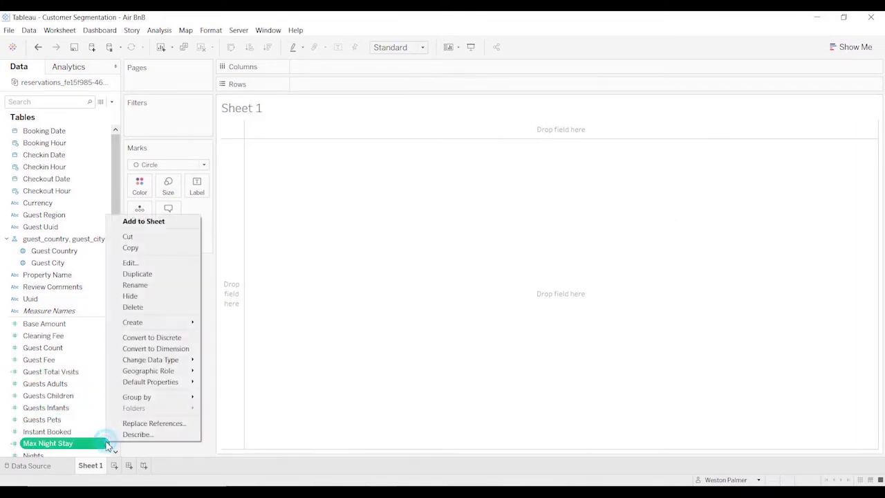
left_click(127, 263)
scroll(387, 314, "up", 4, "ctrl")
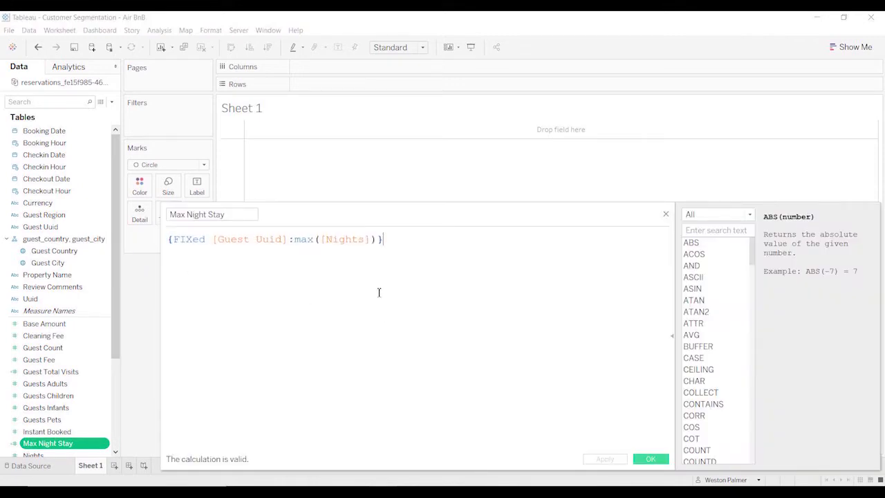
scroll(391, 289, "up", 1, "ctrl")
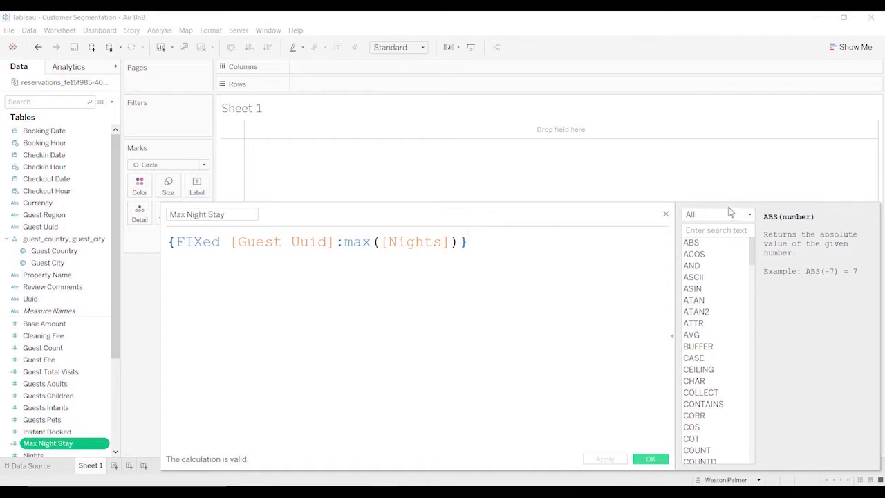
left_click(665, 214)
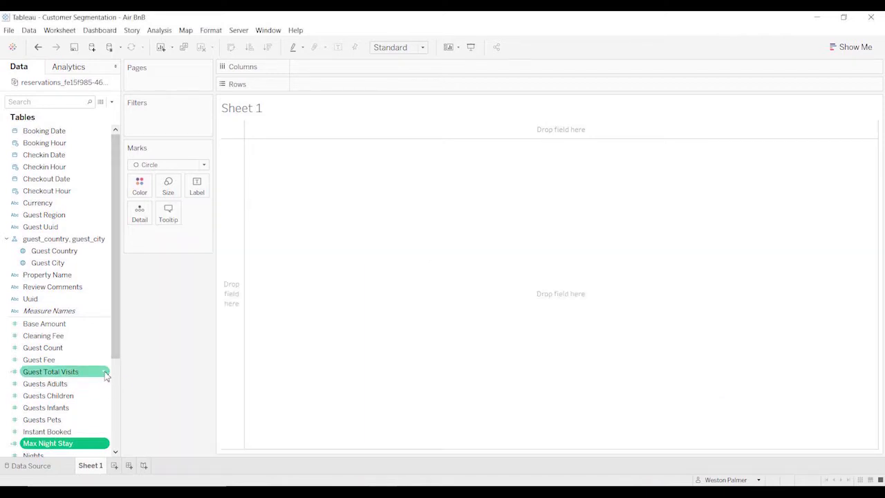
Create bins from the Guest Total Visits field with a bin size of 1.
left_click(106, 373)
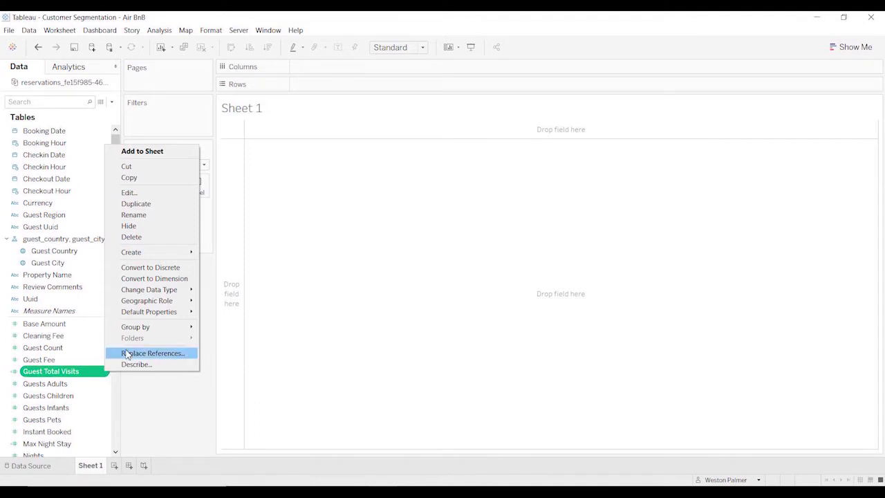
mouse_move(151, 258)
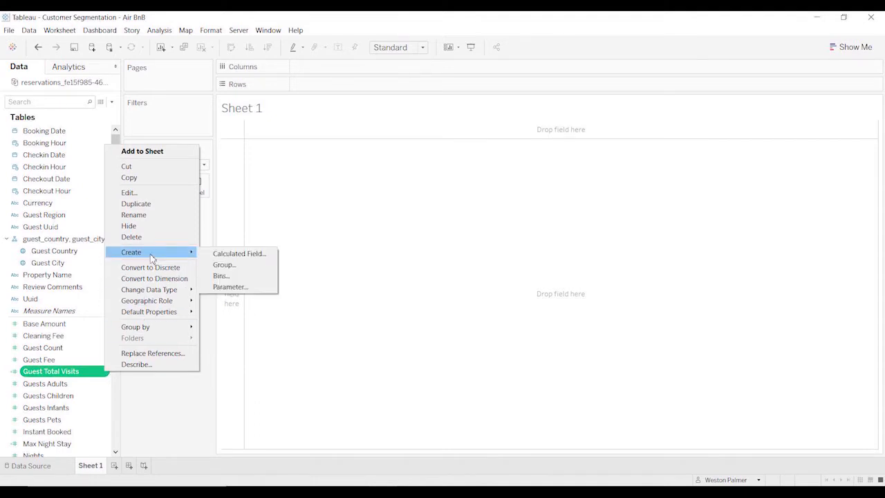
left_click(253, 277)
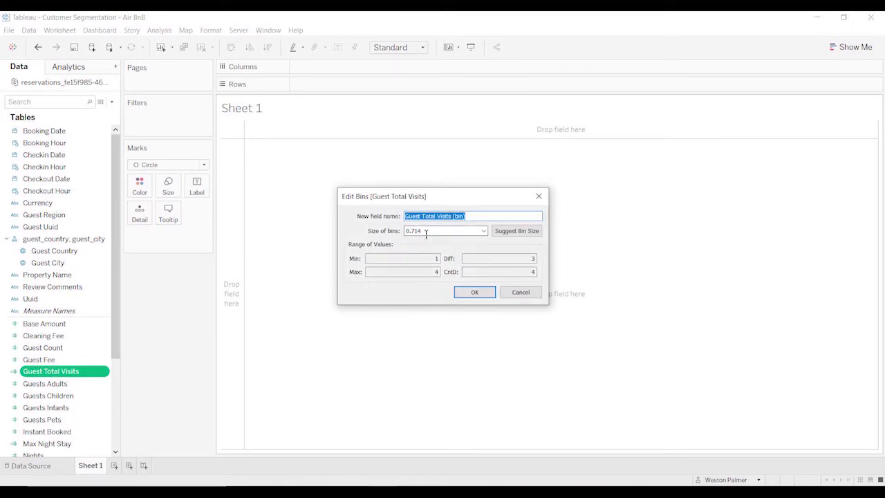
double_click(421, 231)
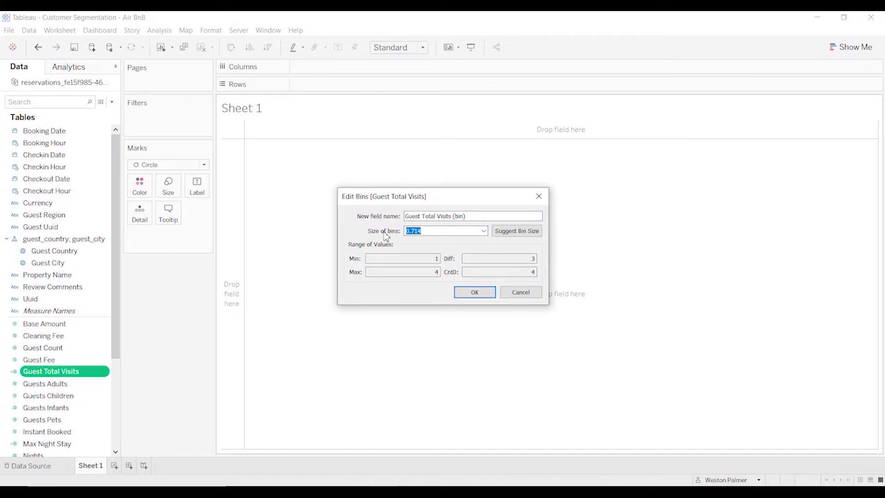
type("1")
left_click(484, 293)
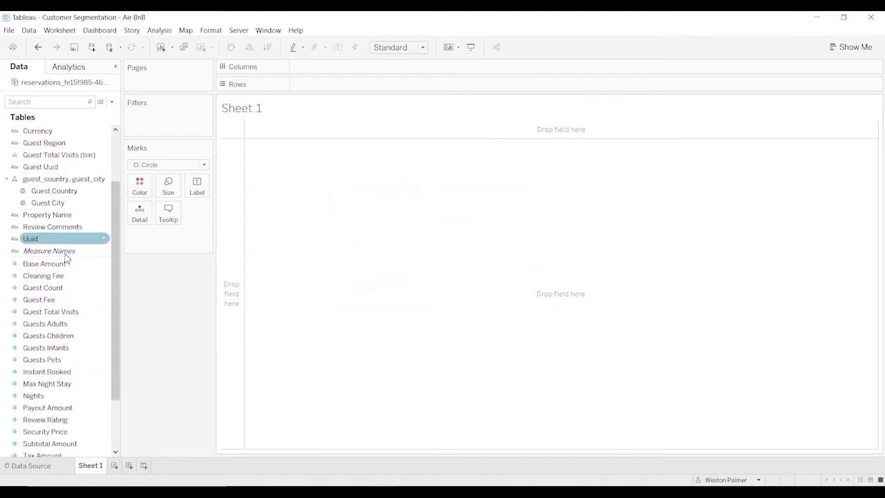
Create bins from the Max Night Stay field with a bin size of 4.
right_click(103, 383)
mouse_move(159, 267)
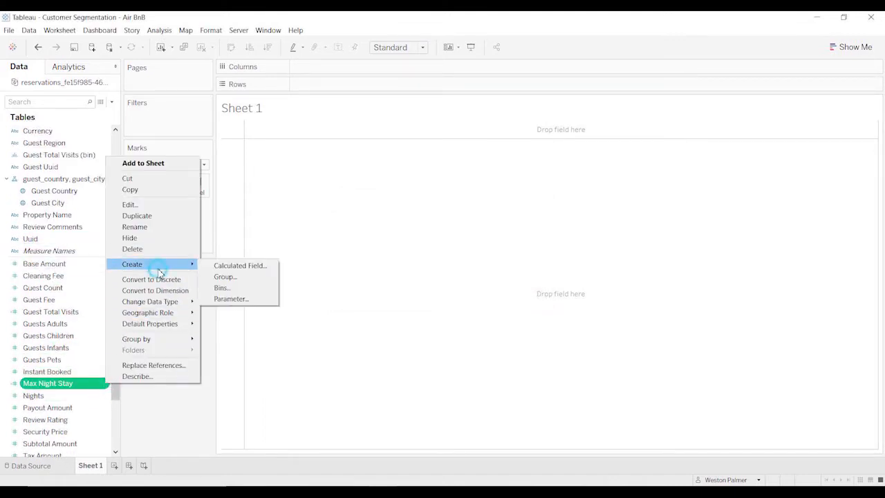
left_click(228, 289)
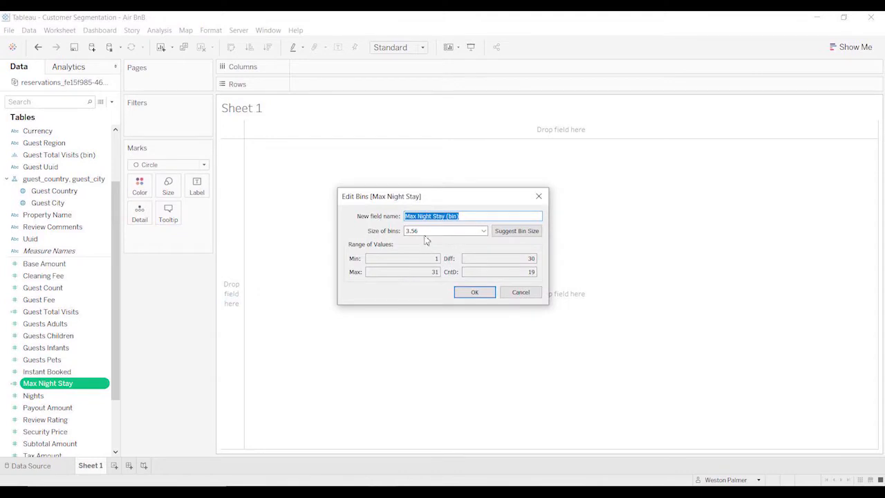
double_click(421, 230)
type("4")
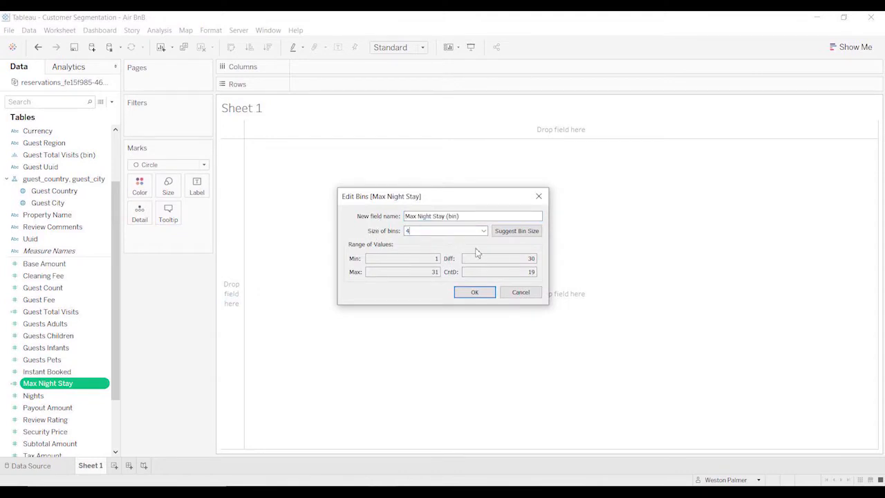
left_click(474, 296)
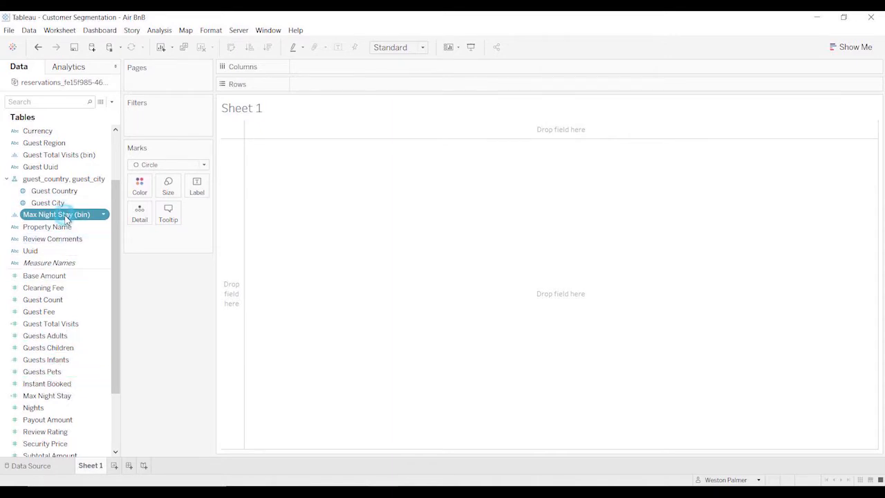
Build a bar chart with Max Night Stay (bin) on columns and the distinct count of Guest Uuid on rows.
left_click_drag(67, 219, 374, 69)
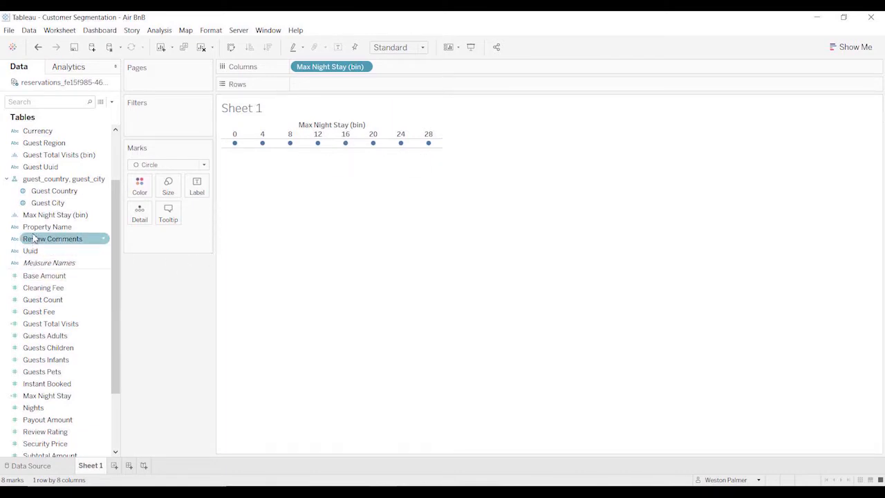
left_click_drag(50, 172, 345, 88)
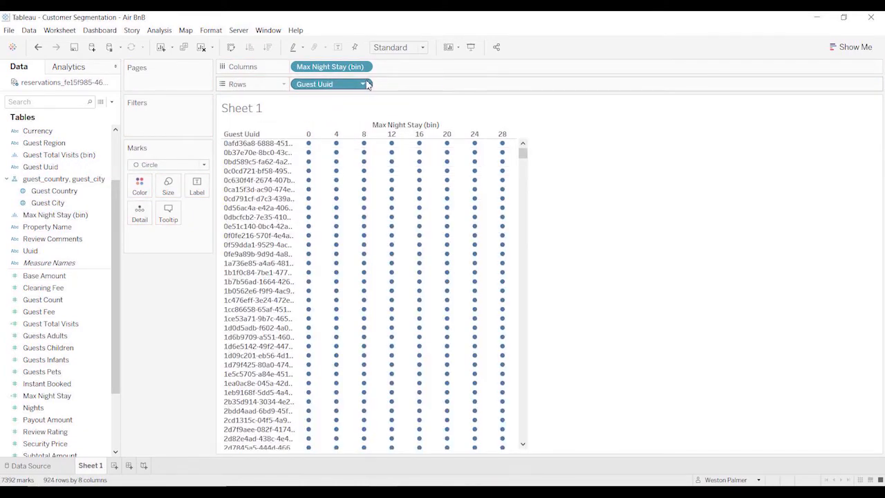
left_click(363, 83)
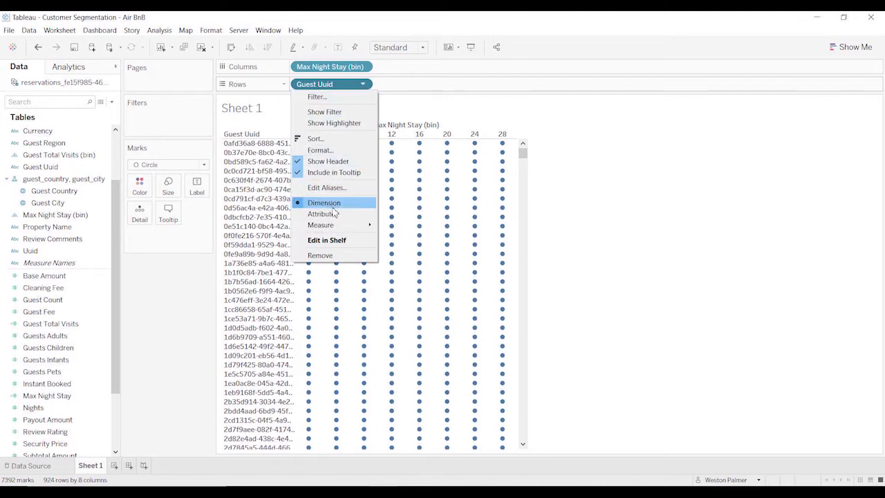
mouse_move(336, 226)
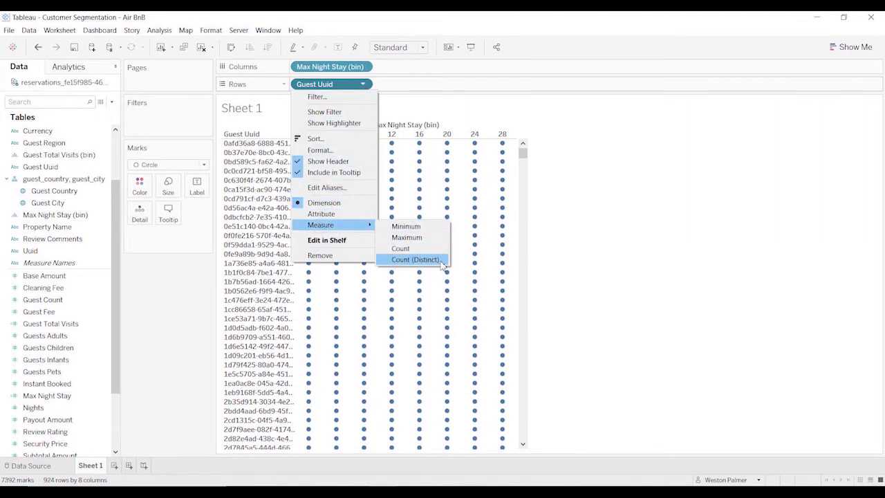
left_click(414, 259)
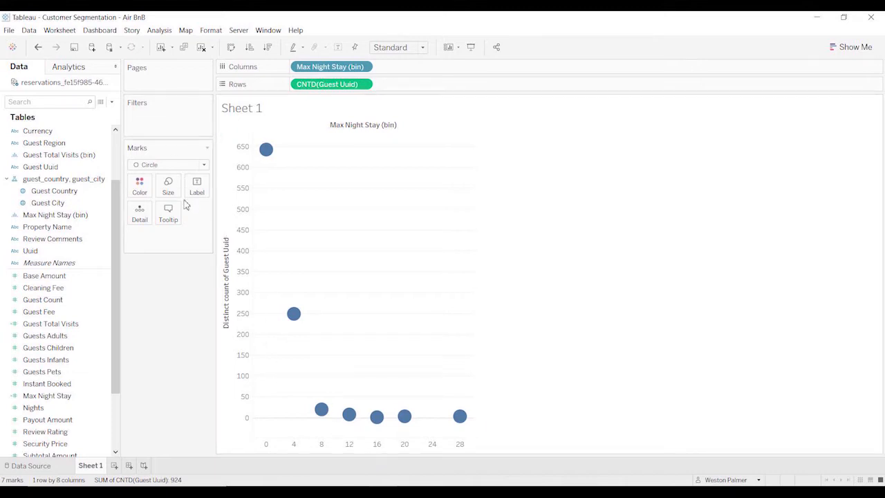
left_click(202, 169)
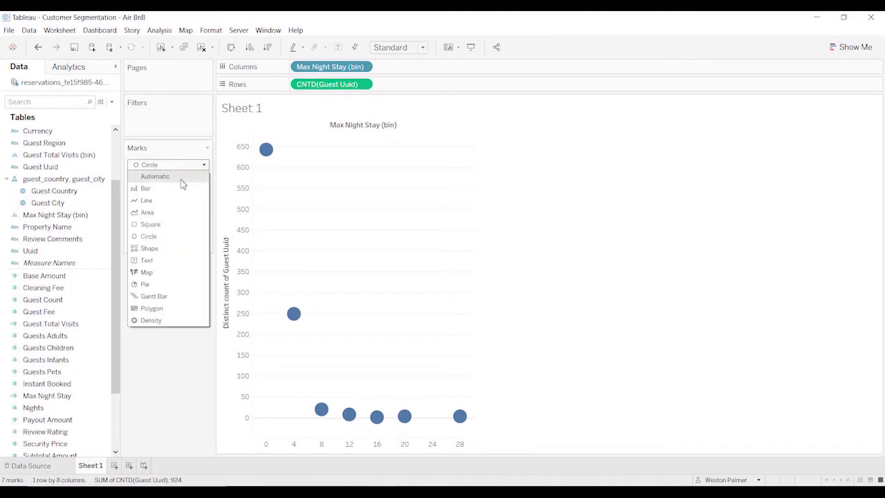
left_click(178, 186)
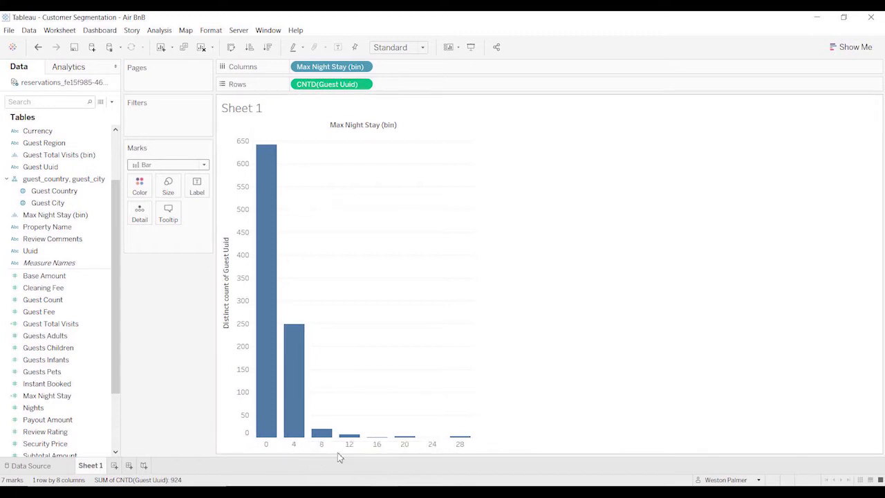
Create a set named Long Term Stay from the chart's Max Night Stay bars 12, 16, 20 and 28.
mouse_move(461, 439)
mouse_move(411, 439)
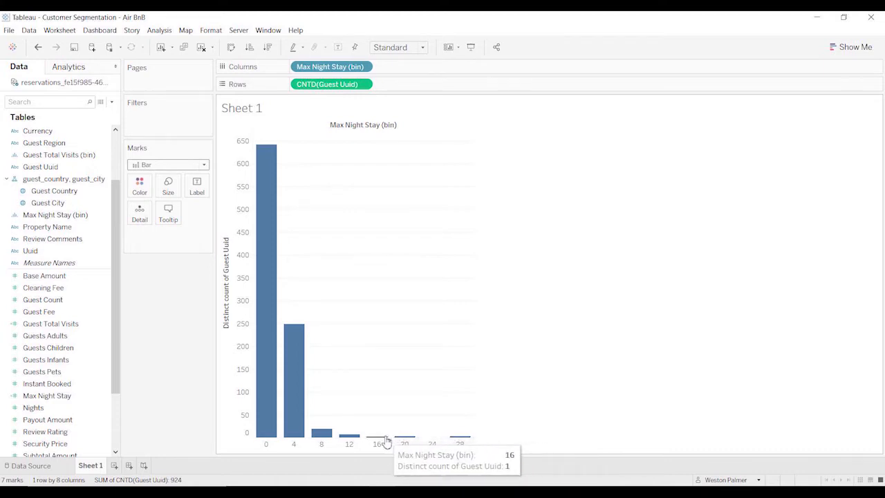
mouse_move(356, 442)
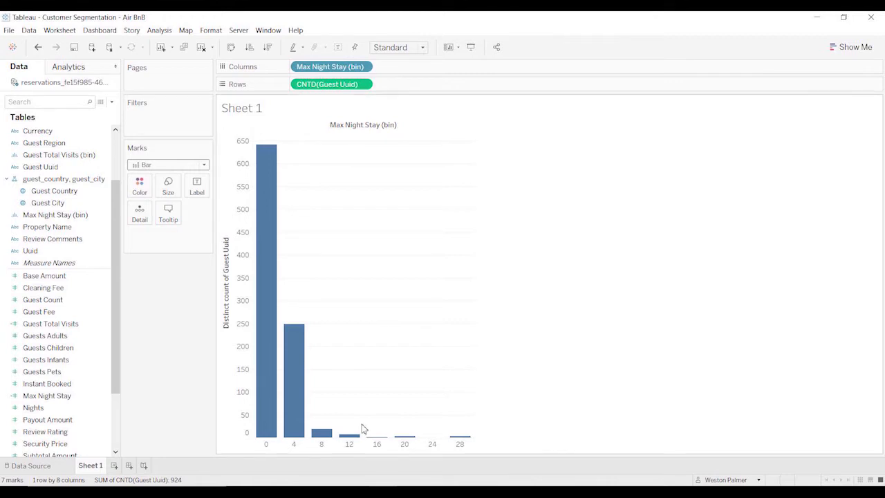
left_click_drag(341, 426, 469, 448)
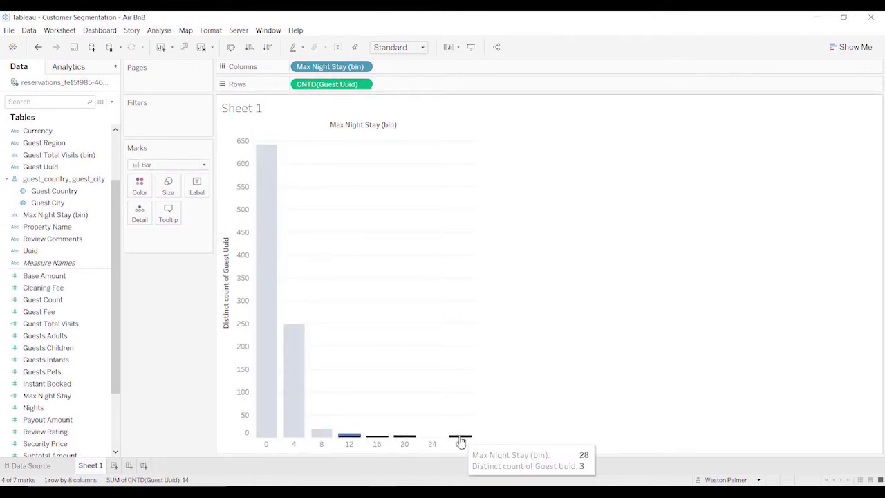
right_click(461, 440)
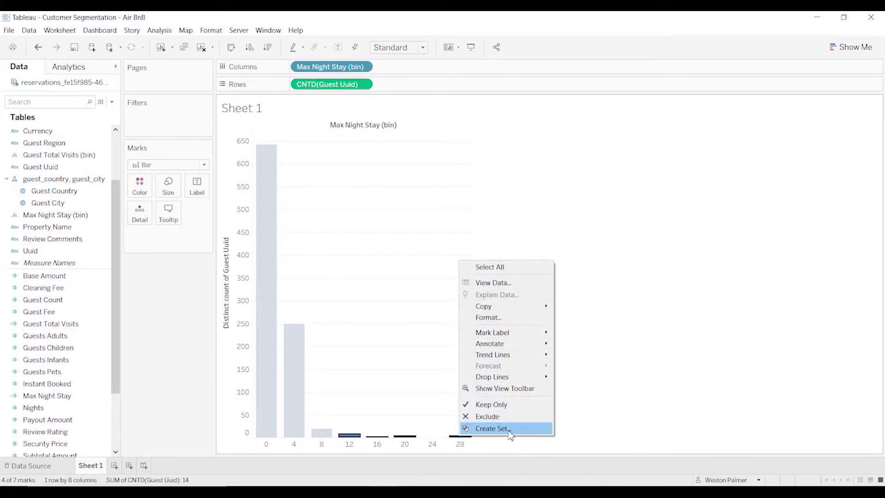
left_click(492, 428)
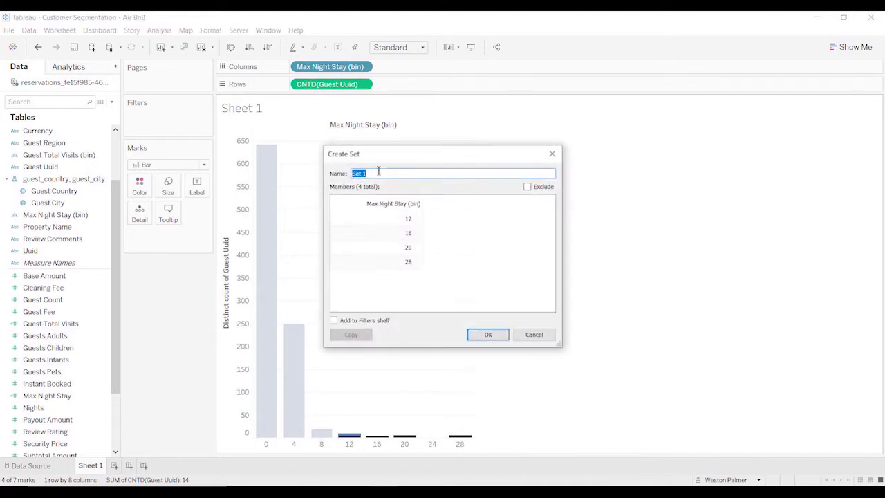
type("Long Term Stay")
left_click(488, 334)
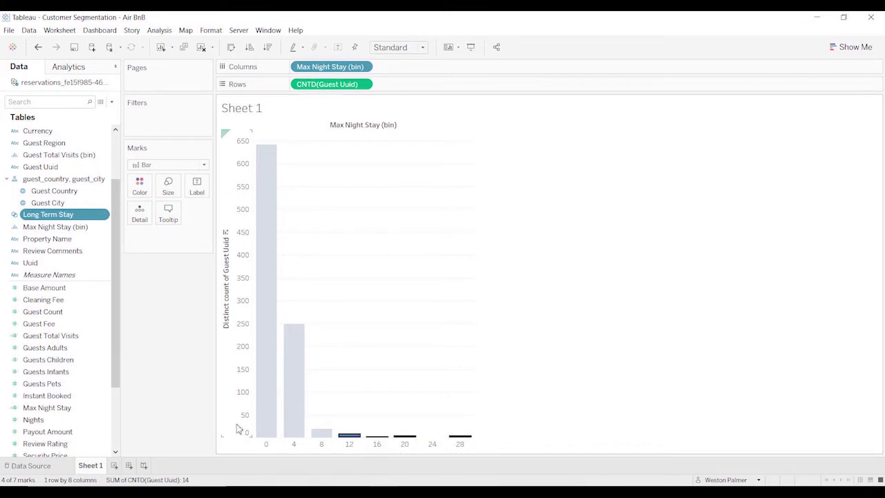
left_click(413, 361)
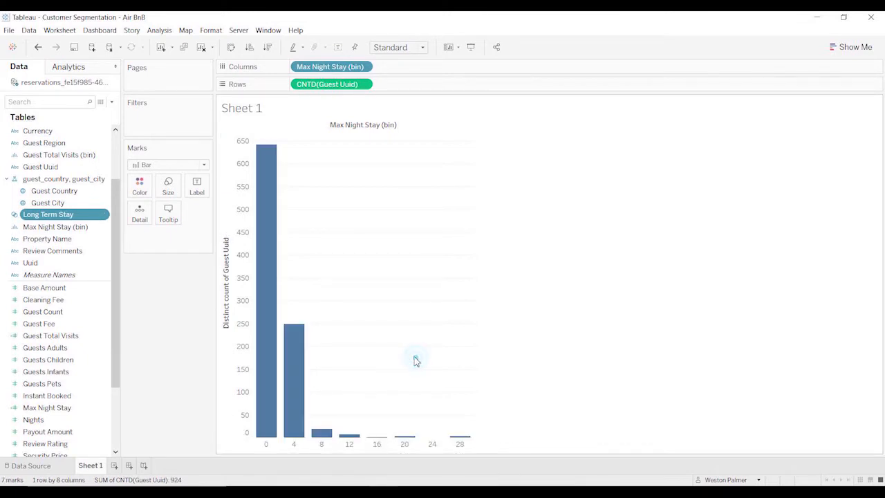
Rename Sheet 1 as Length and add a new worksheet.
double_click(91, 465)
type("Length")
left_click(162, 410)
left_click(113, 465)
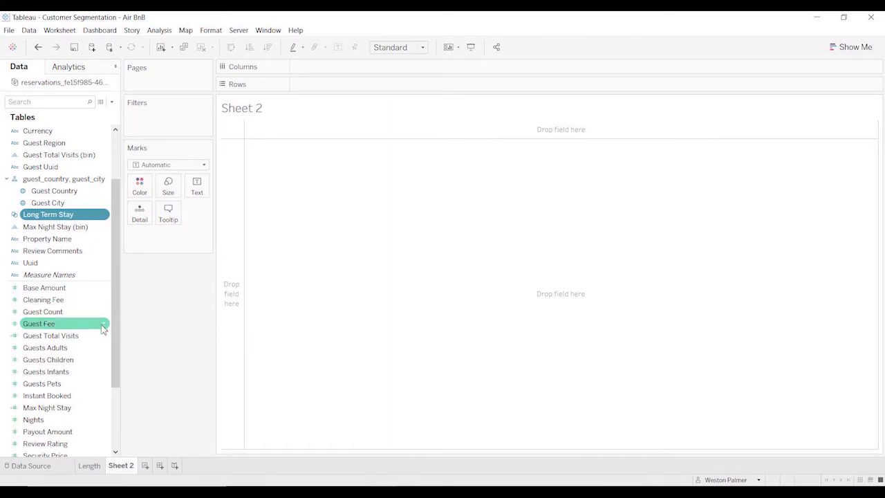
Build a bar chart with Guest Total Visits (bin) on columns and the distinct count of Uuid on rows.
left_click_drag(85, 339, 402, 69)
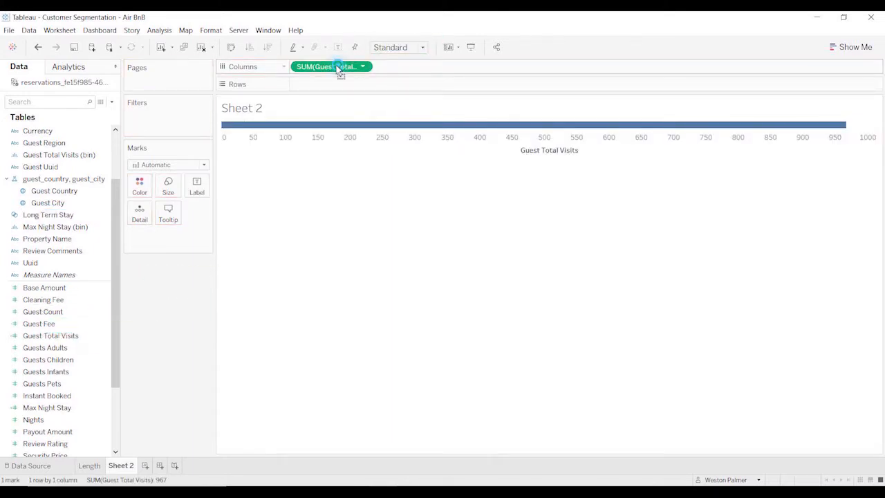
left_click_drag(340, 69, 155, 310)
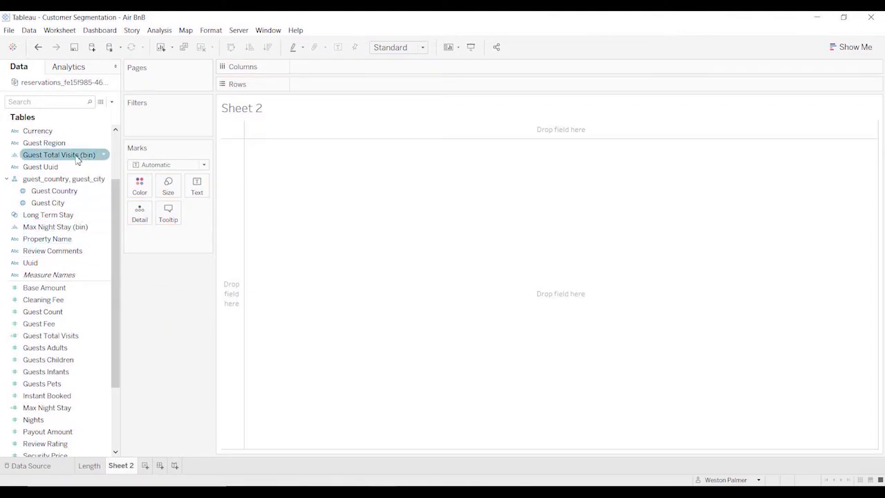
left_click_drag(83, 156, 376, 73)
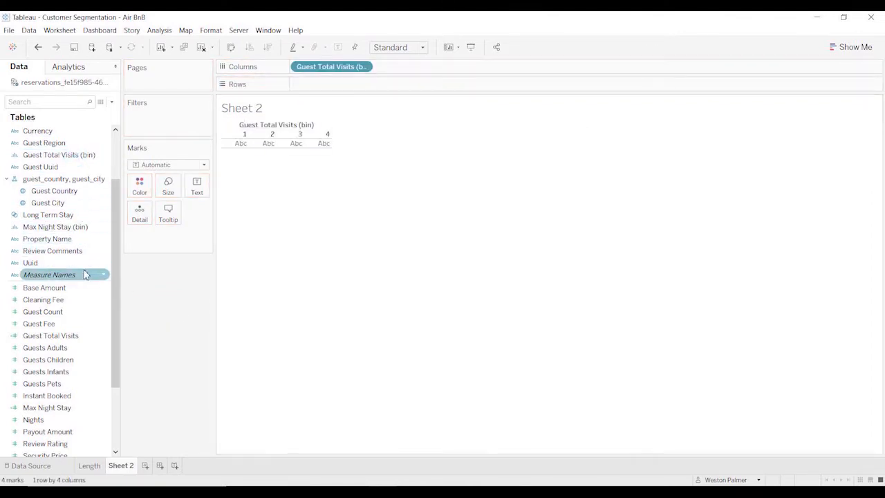
left_click_drag(33, 262, 350, 88)
left_click(362, 84)
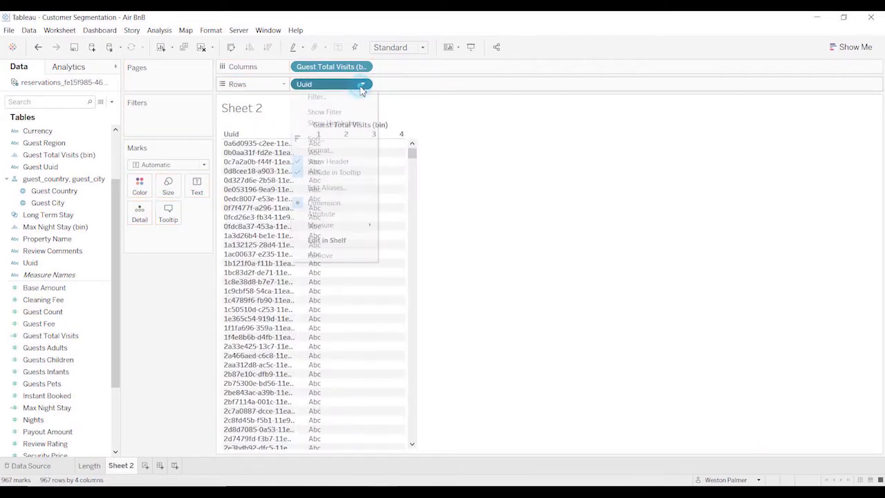
mouse_move(348, 226)
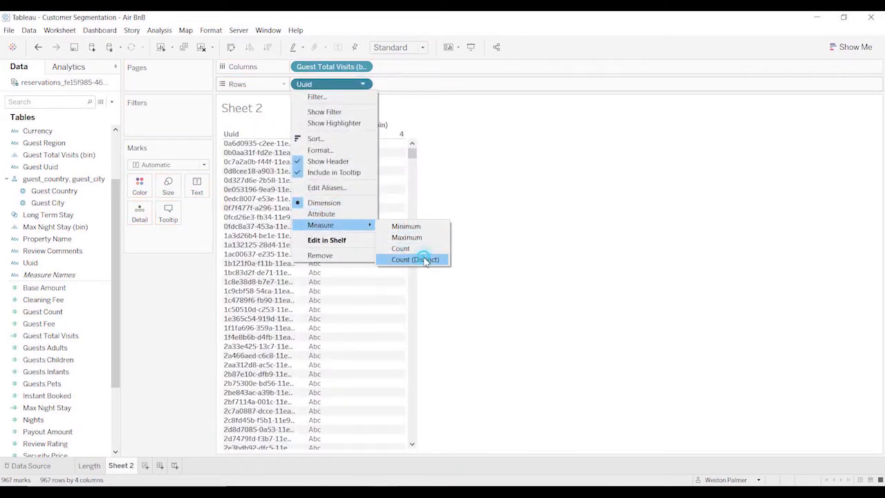
left_click(423, 259)
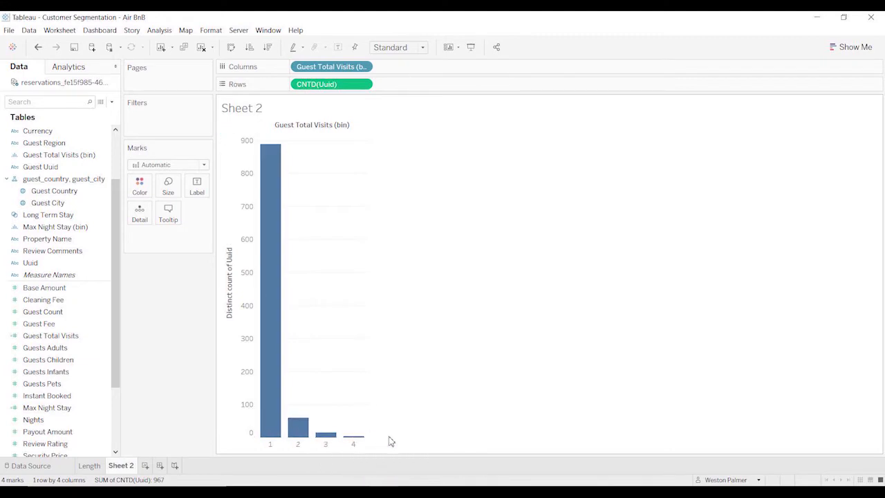
Create a set named Frequent Guests from the chart's Guest Total Visits bars 2, 3 and 4.
mouse_move(358, 442)
left_click_drag(289, 396, 360, 450)
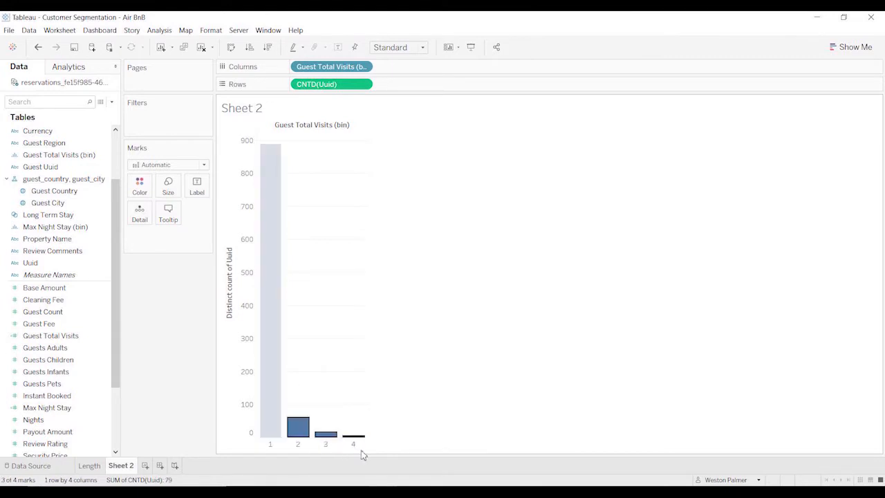
right_click(334, 436)
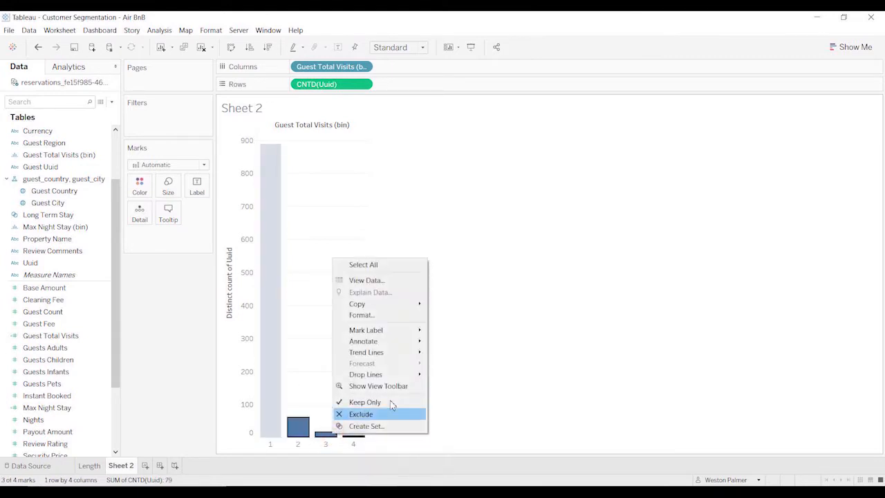
mouse_move(402, 373)
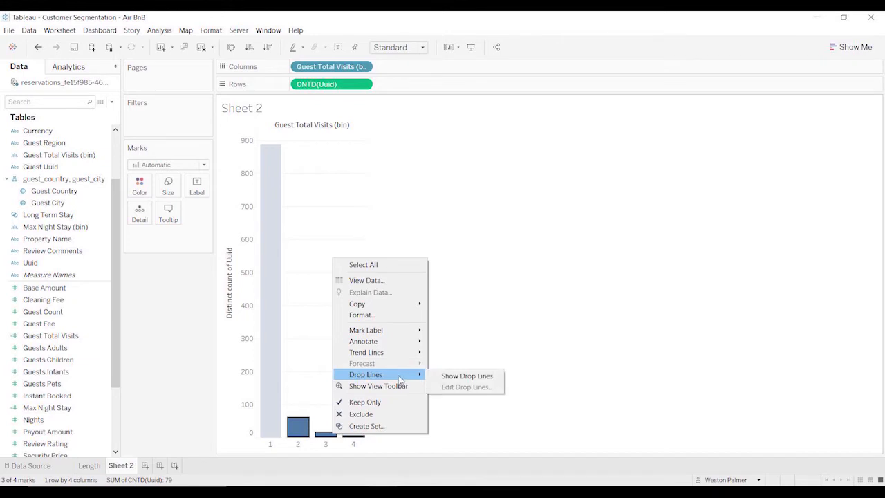
left_click(392, 427)
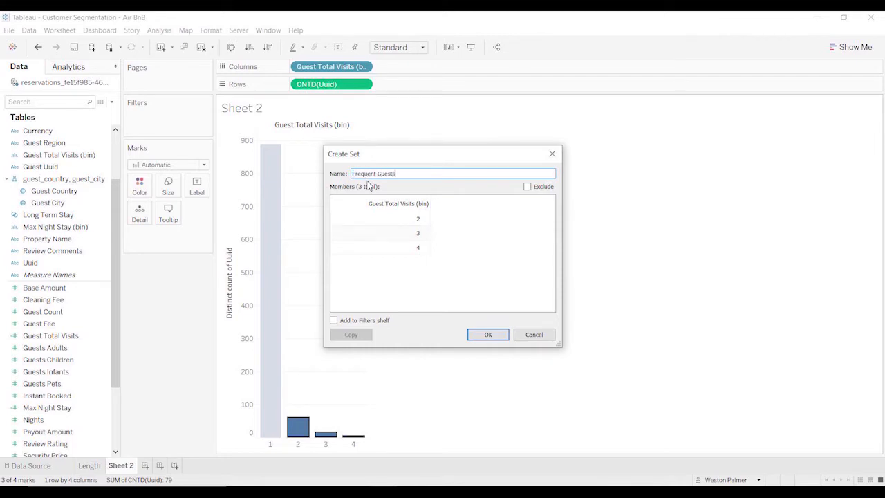
left_click(488, 334)
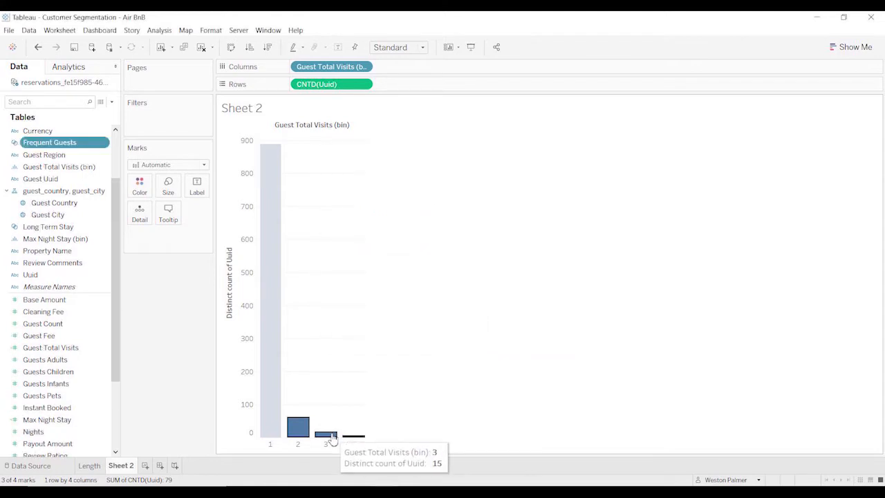
left_click(453, 369)
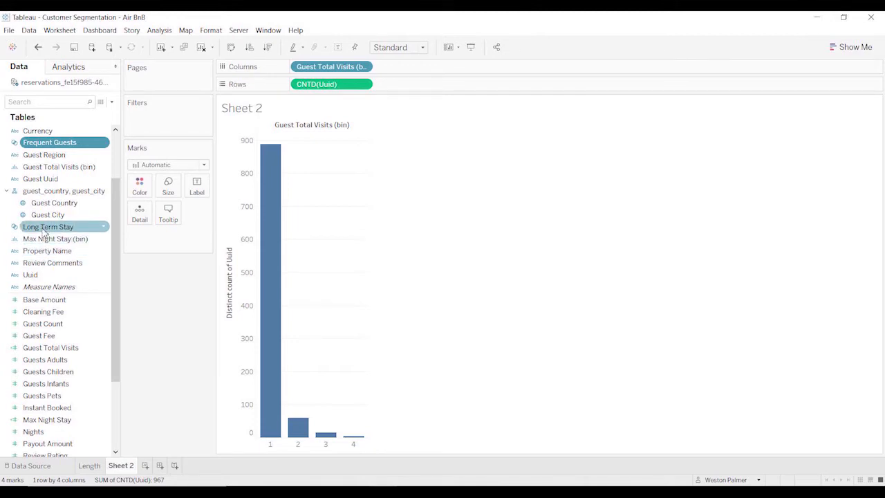
Filter the visits chart by the Long Term Stay set and colour the Length sheet's bars by the same set.
left_click_drag(44, 229, 150, 132)
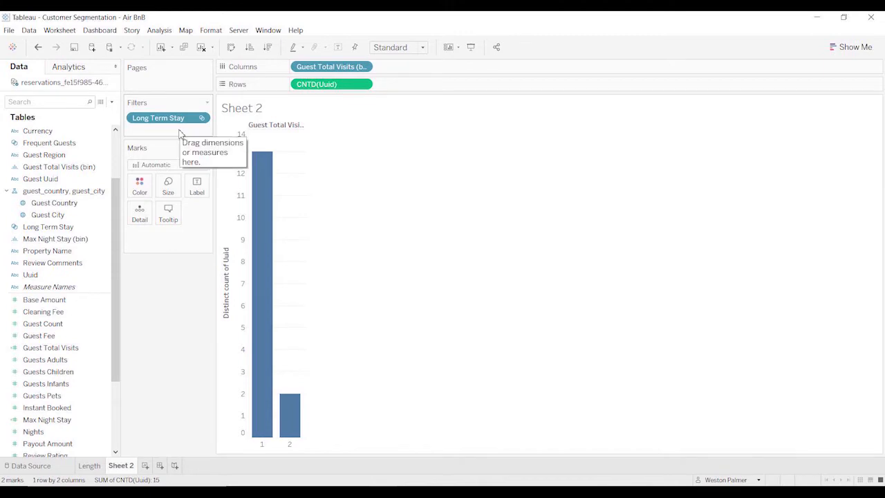
left_click(87, 467)
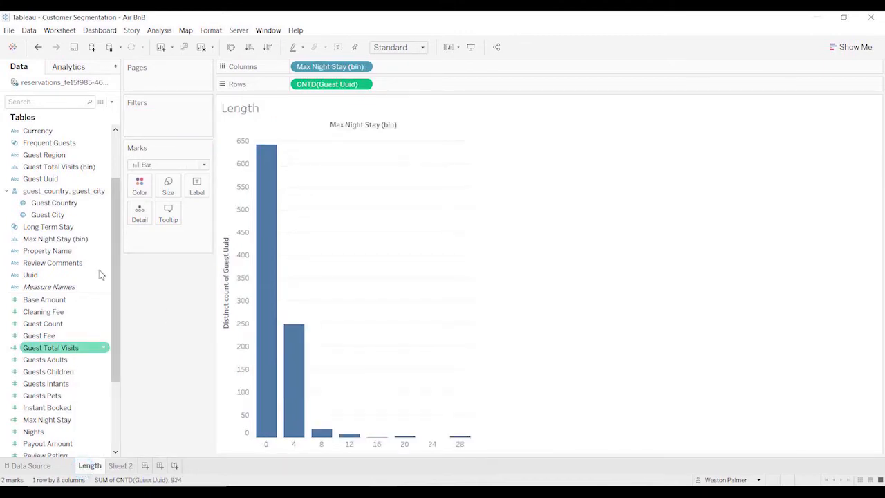
left_click_drag(32, 231, 140, 187)
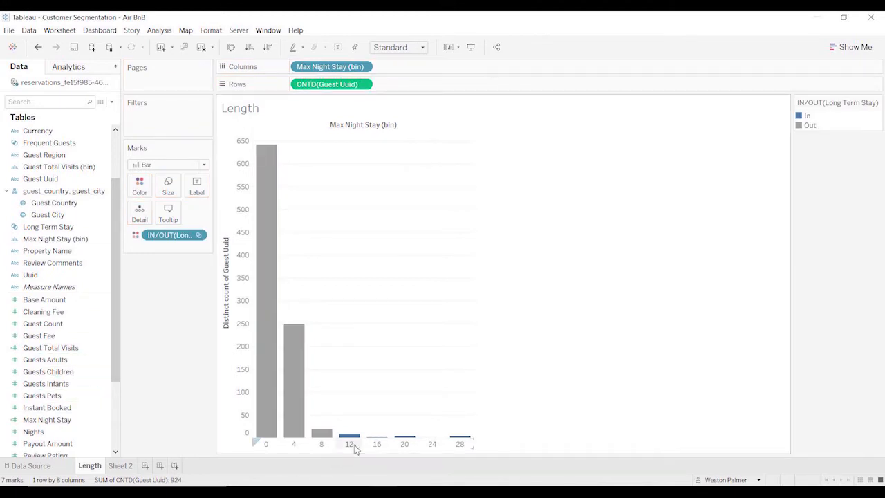
Return to Sheet 2 and rename it as Frequency.
left_click(120, 466)
mouse_move(283, 416)
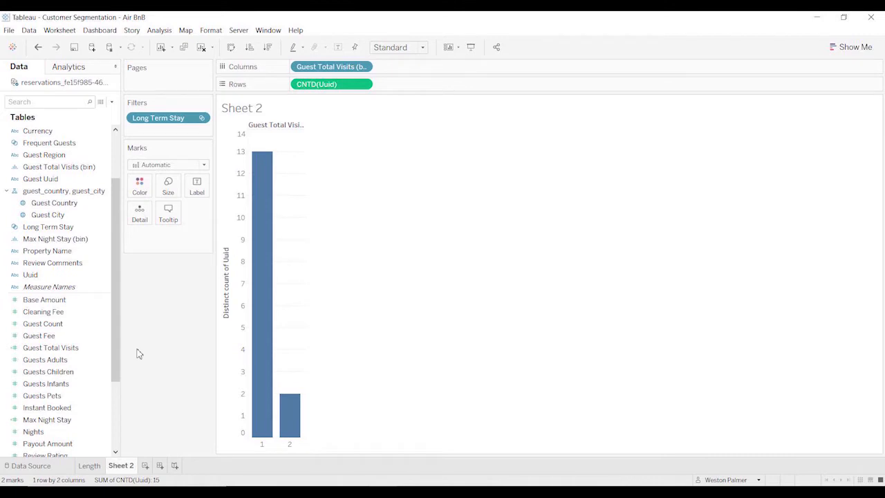
double_click(120, 465)
type("Frequency")
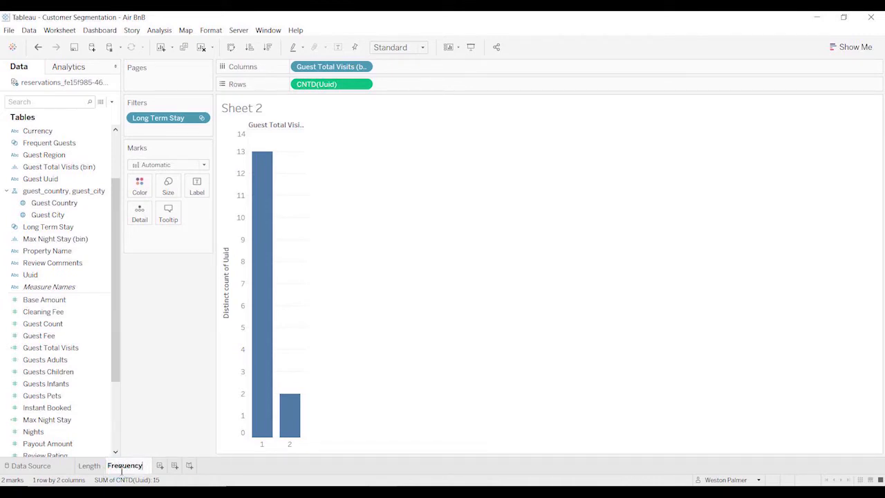
left_click(188, 337)
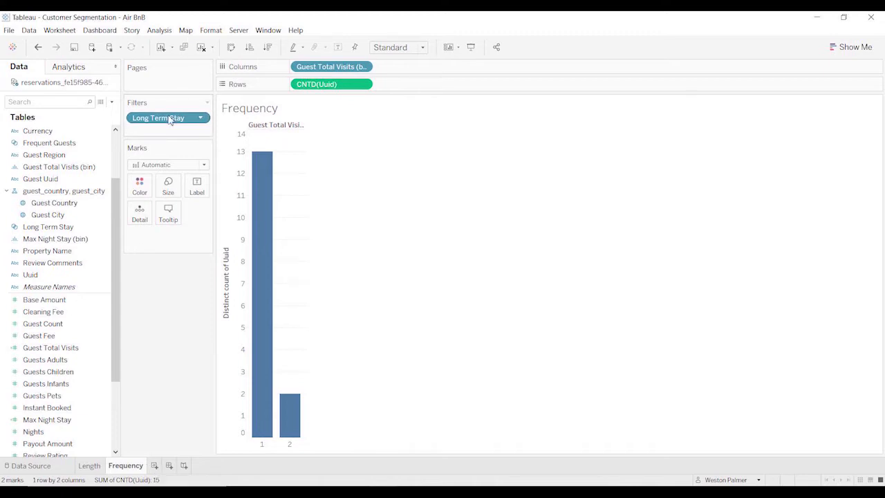
Remove the Long Term Stay filter from the Frequency sheet and add a new worksheet.
left_click_drag(170, 119, 136, 396)
left_click(164, 465)
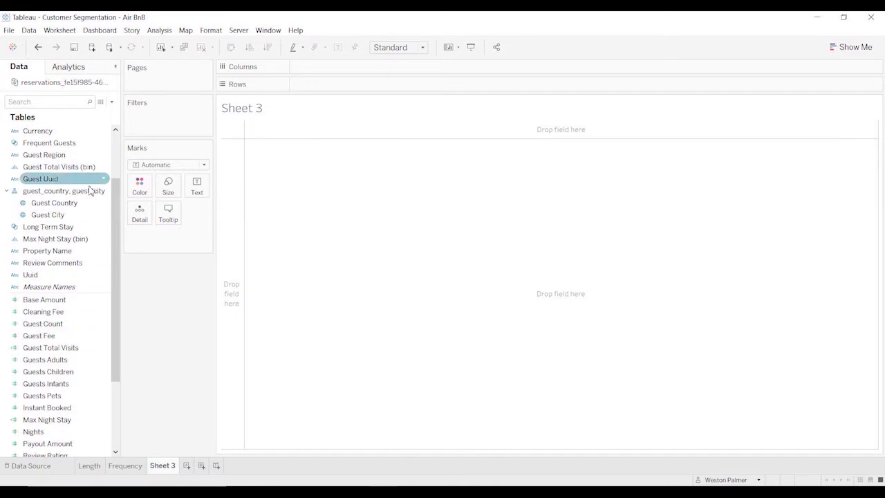
Plot Guest City on a map and add the distinct count of Uuid to the points' tooltip.
double_click(56, 216)
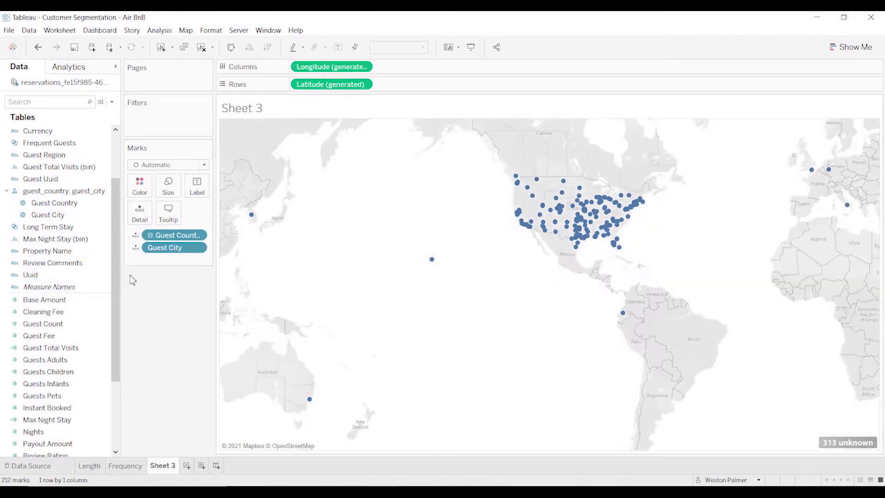
left_click(50, 215)
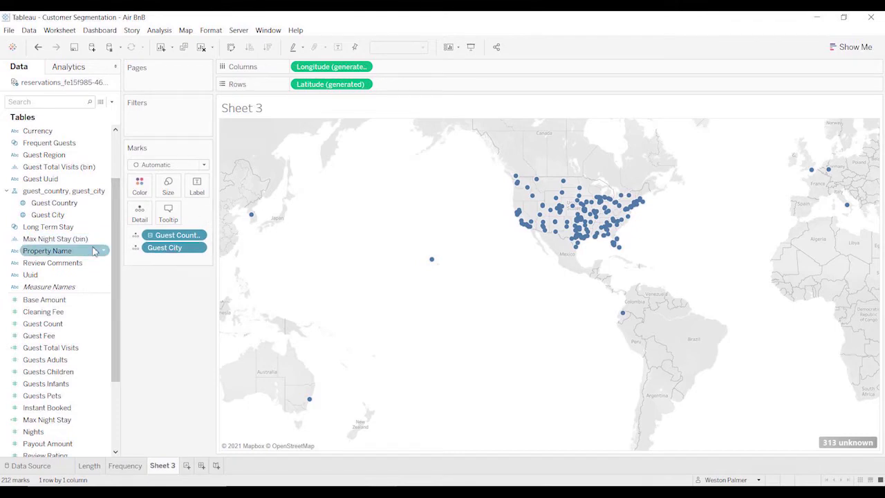
left_click_drag(58, 283, 169, 216)
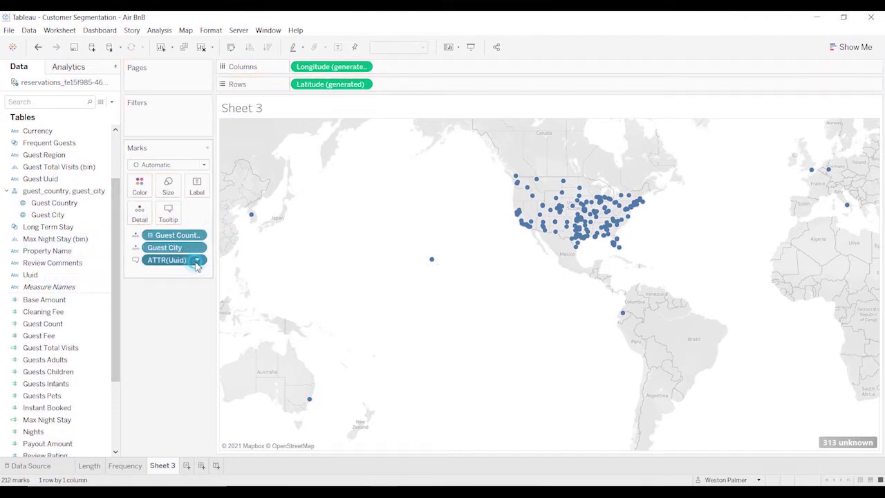
left_click(197, 260)
mouse_move(207, 374)
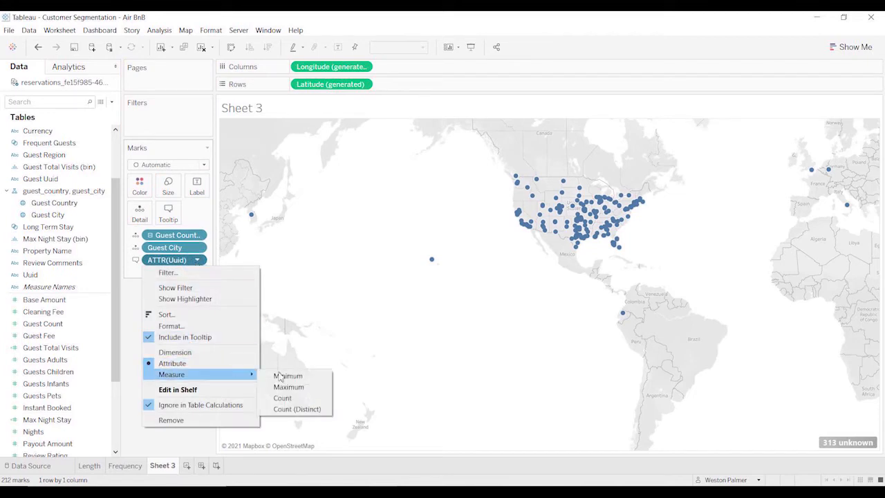
left_click(308, 409)
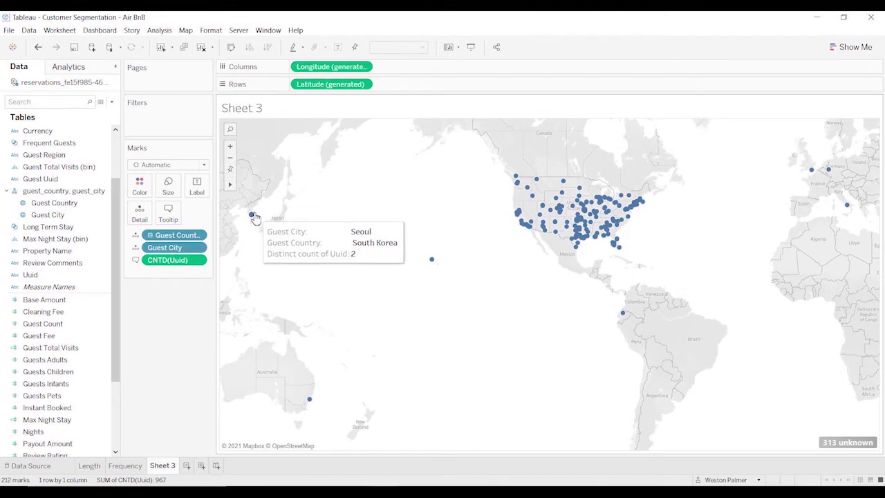
mouse_move(437, 268)
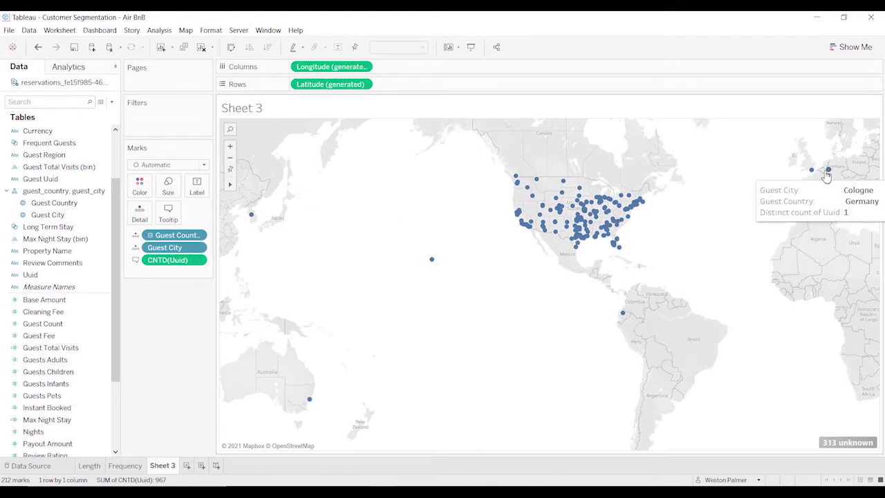
mouse_move(812, 173)
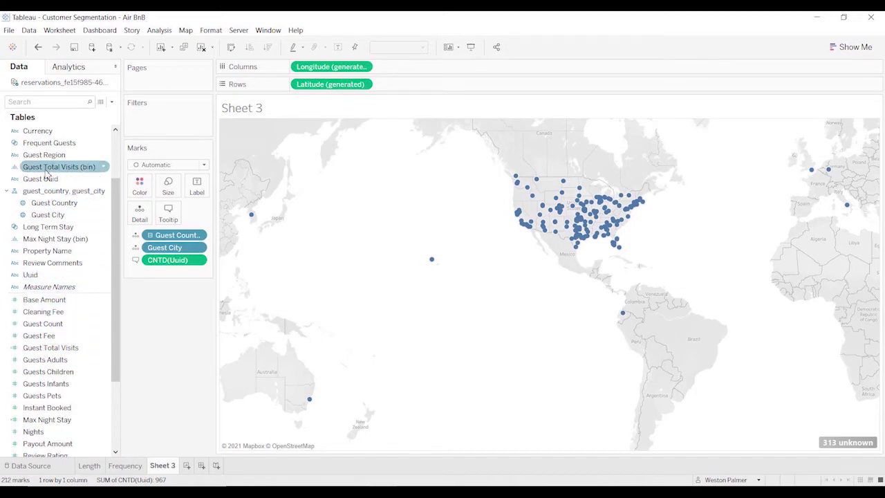
Try colouring the map points by Guest Total Visits (bin) with the Tableau 10 palette, and remove that field from the marks again.
left_click_drag(47, 173, 141, 195)
left_click_drag(138, 190, 138, 189)
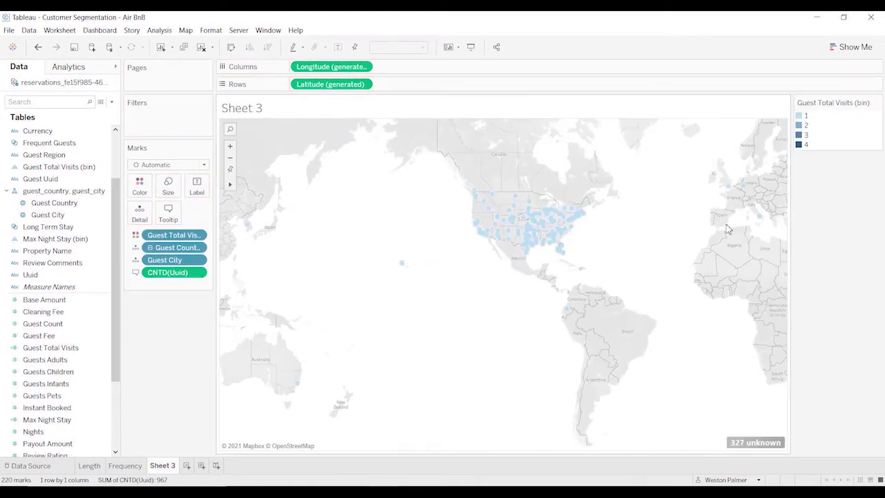
left_click(139, 185)
left_click(160, 221)
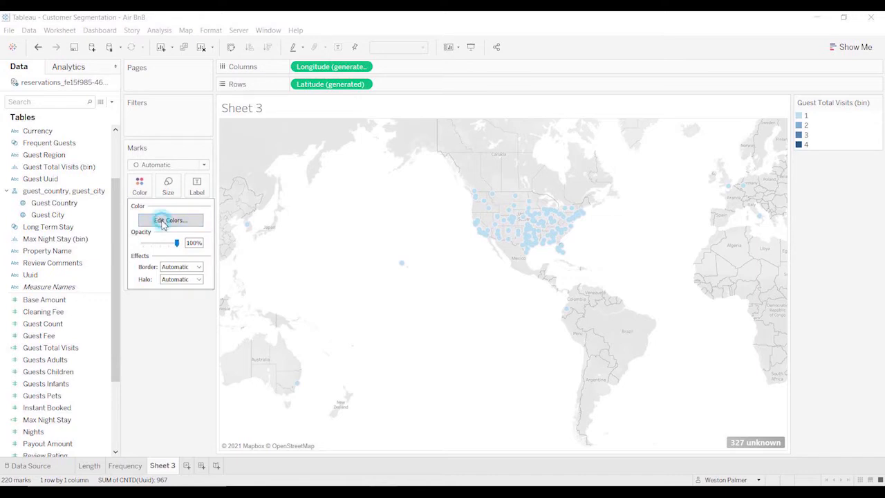
left_click(561, 177)
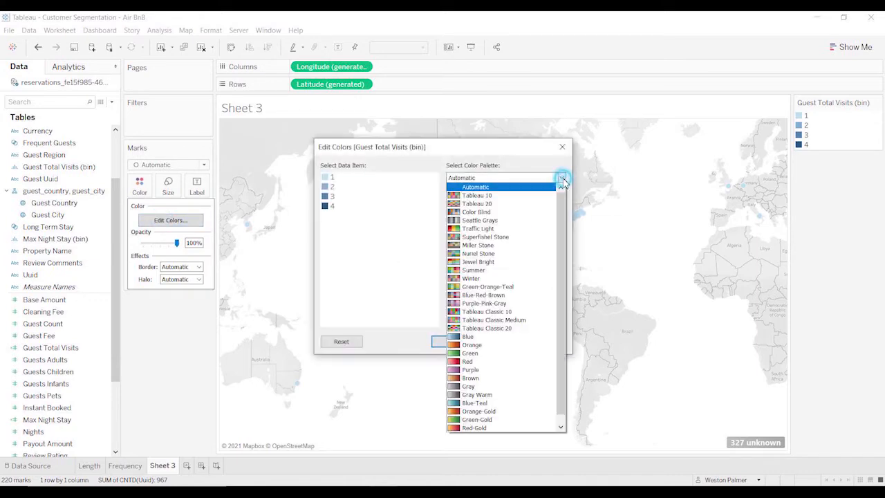
left_click(480, 191)
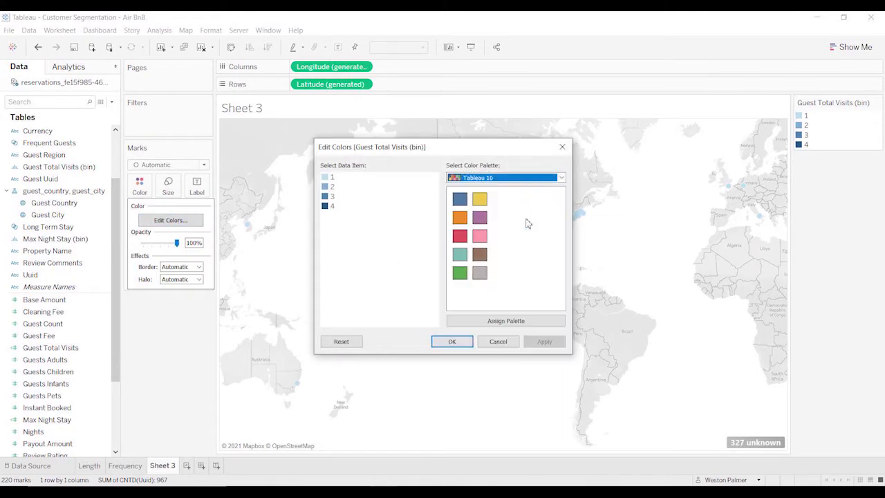
left_click(504, 321)
left_click(469, 342)
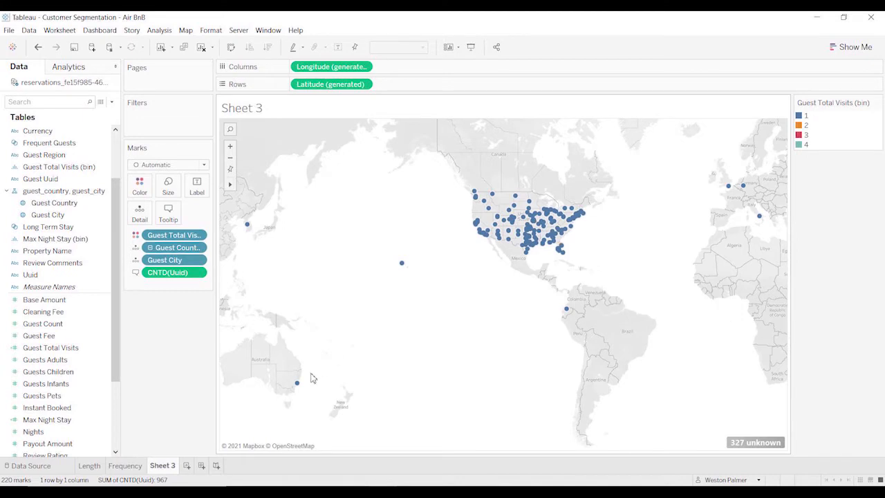
mouse_move(251, 227)
left_click_drag(143, 235, 174, 344)
Review the Guest Country and Guest City location matches behind the map's unknown values, and leave them without editing any match.
mouse_move(838, 448)
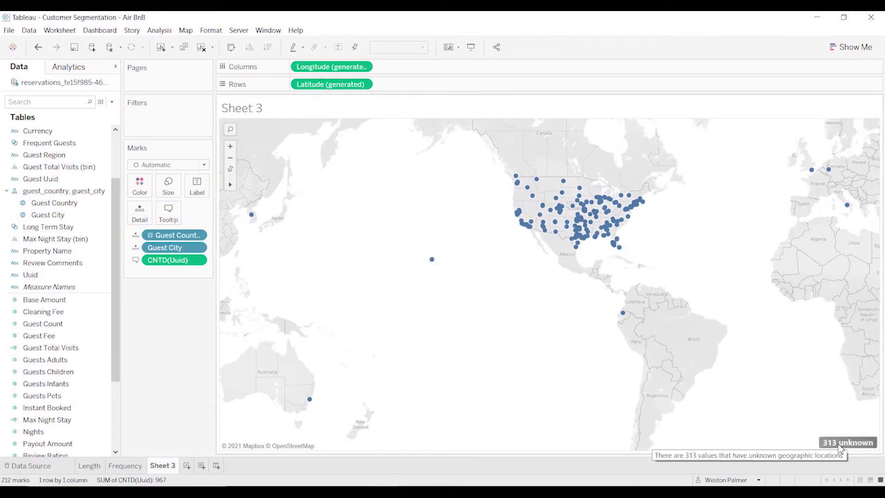
left_click(840, 445)
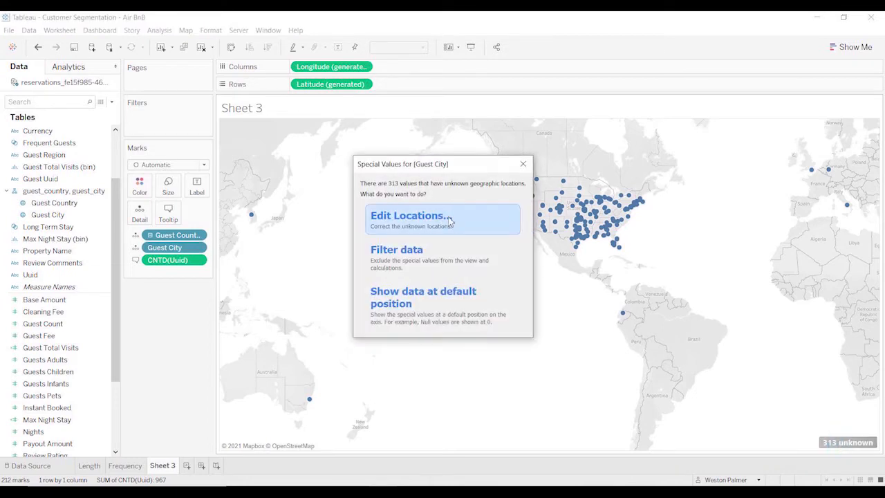
left_click(449, 220)
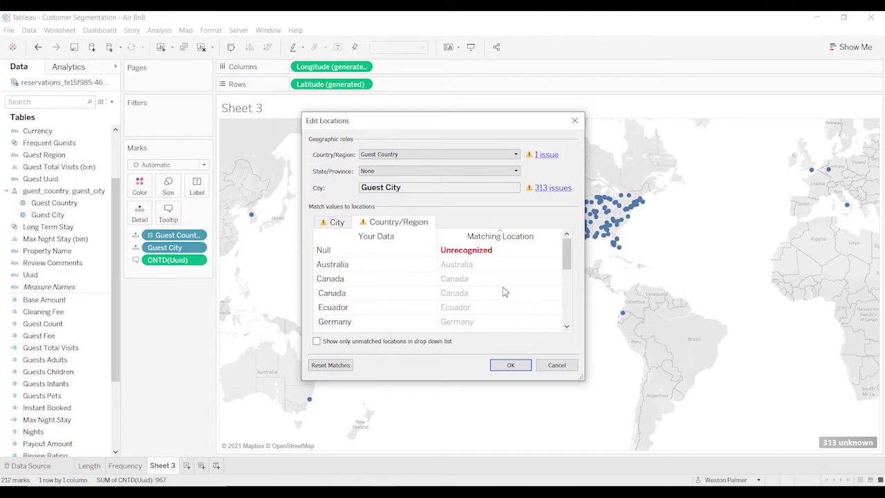
left_click_drag(566, 253, 570, 325)
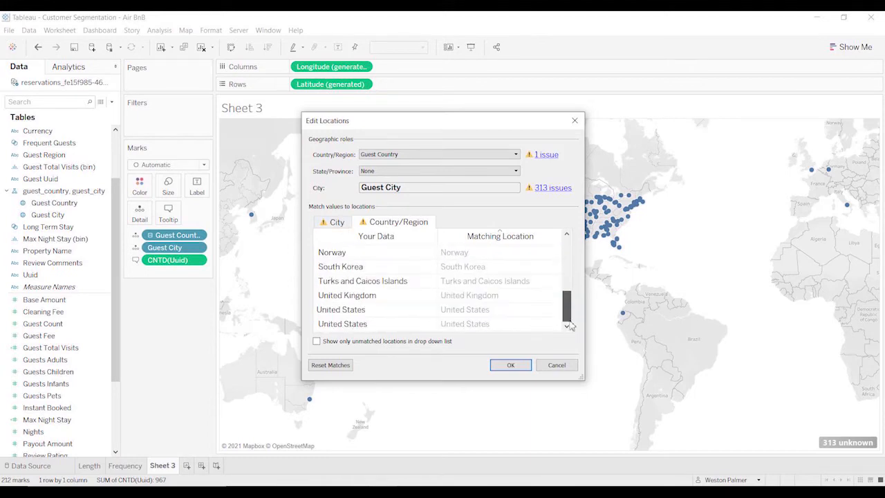
left_click(335, 222)
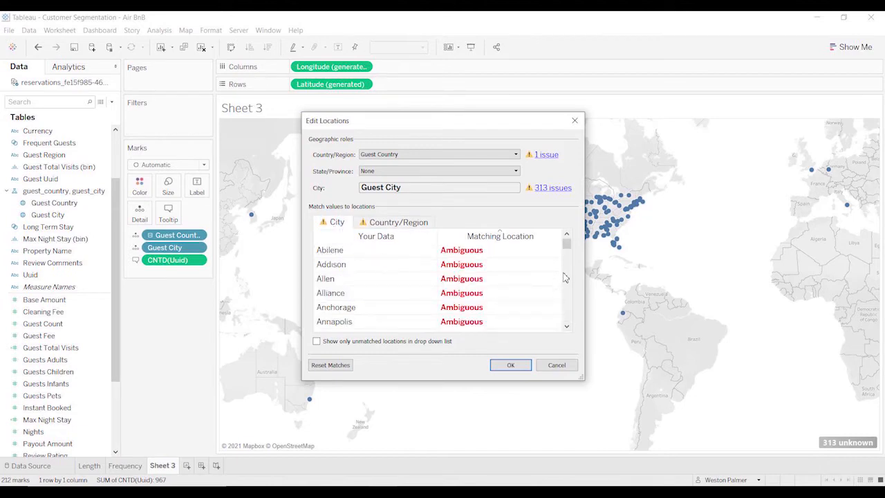
left_click_drag(566, 243, 567, 253)
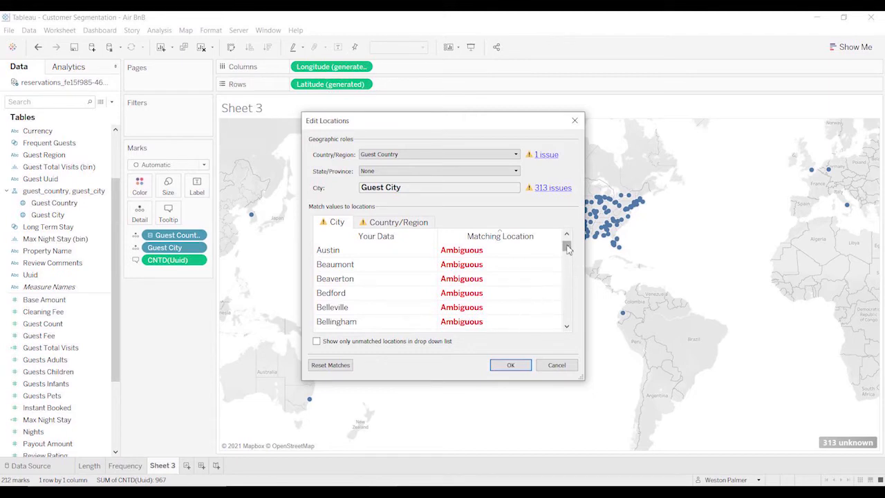
left_click_drag(566, 245, 566, 252)
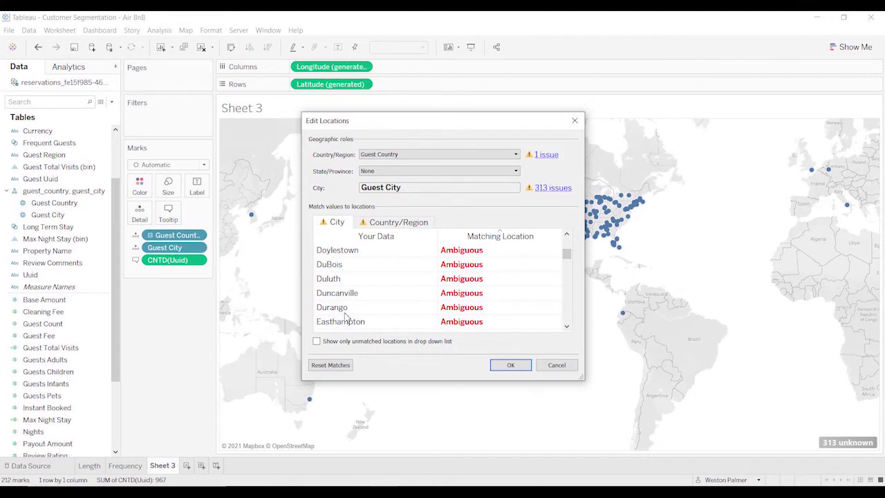
left_click(568, 303)
left_click(567, 302)
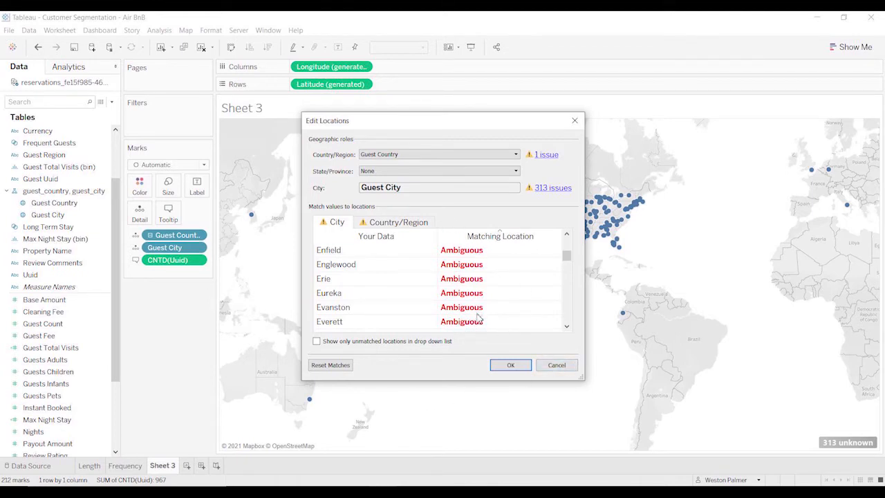
left_click(557, 366)
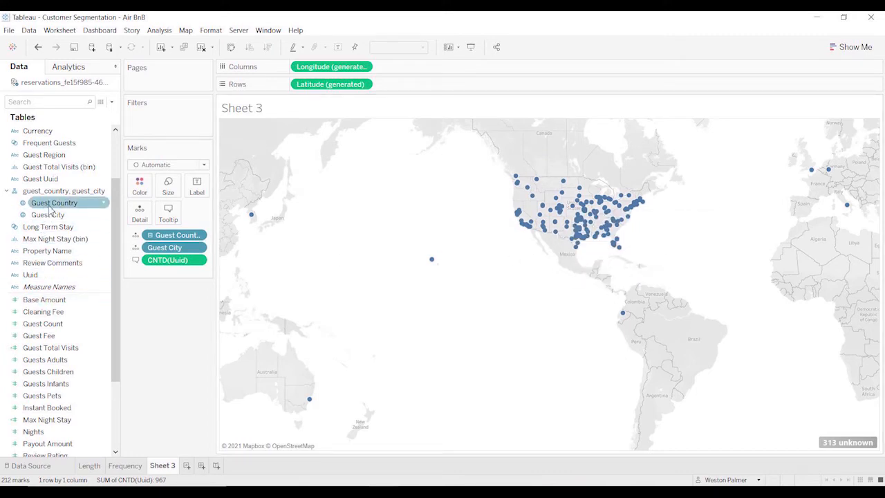
Try filtering the map to Guest Country United States, and remove that filter again.
left_click_drag(49, 209, 143, 124)
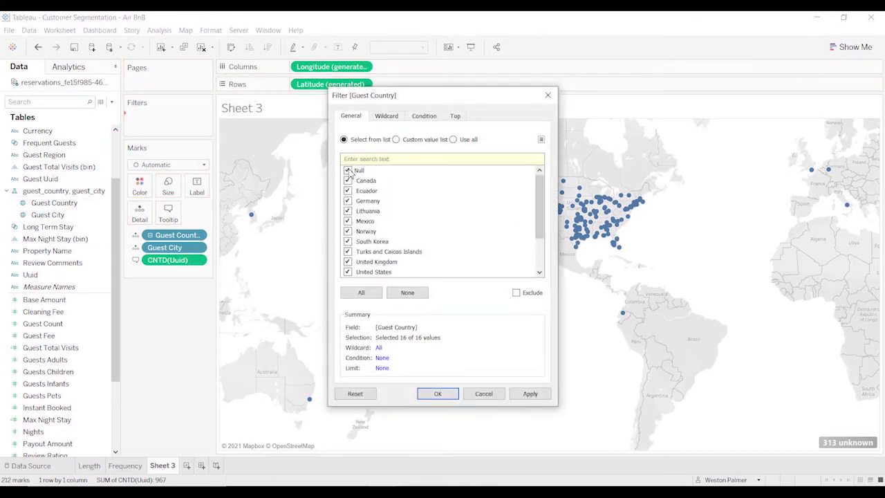
left_click(409, 293)
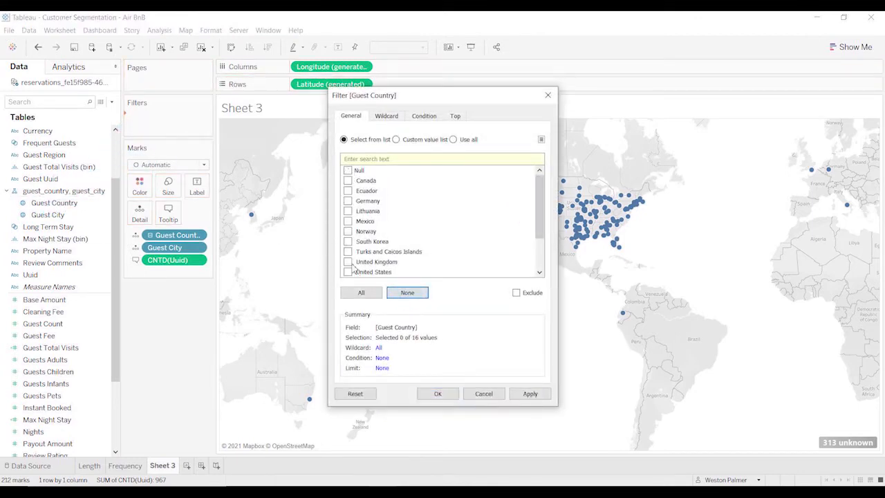
left_click(348, 272)
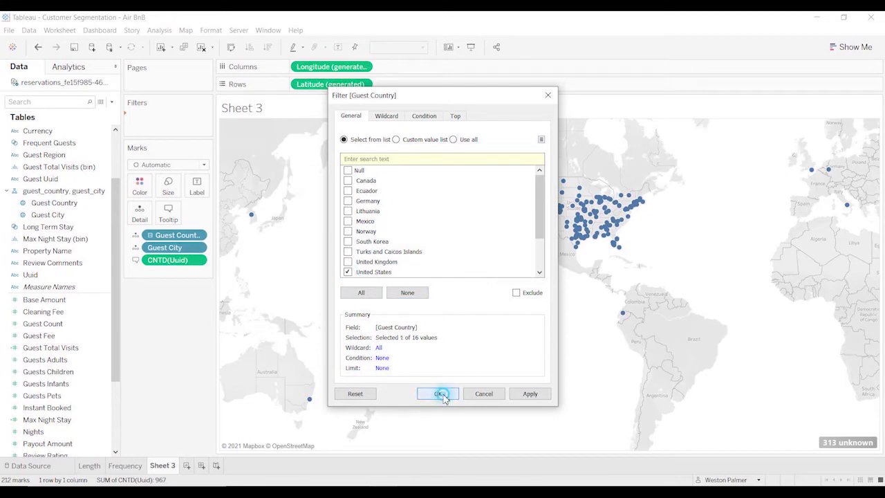
left_click(437, 393)
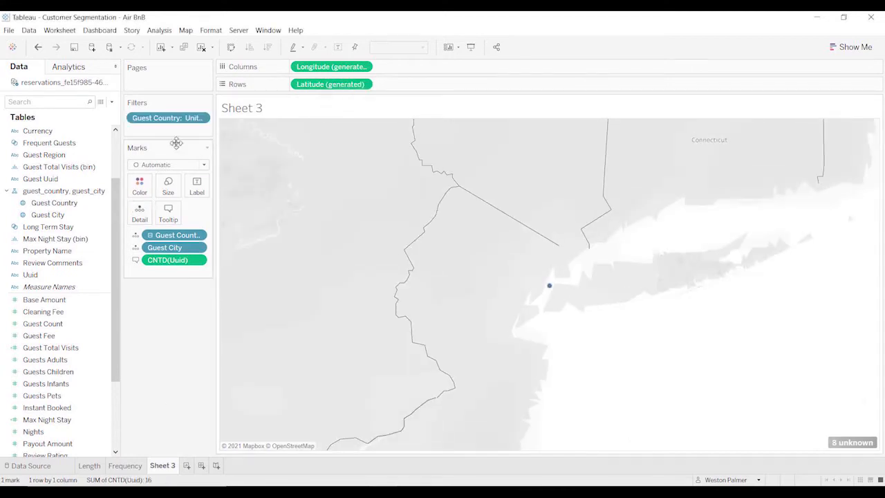
left_click_drag(181, 120, 175, 338)
Select the points across the mainland United States on the map and keep only those, clearing the selection when done.
left_click_drag(493, 163, 666, 267)
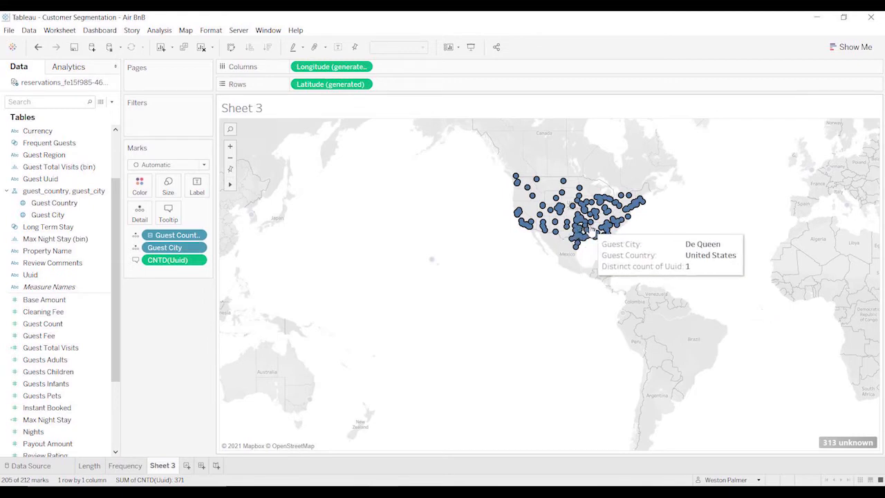
right_click(602, 218)
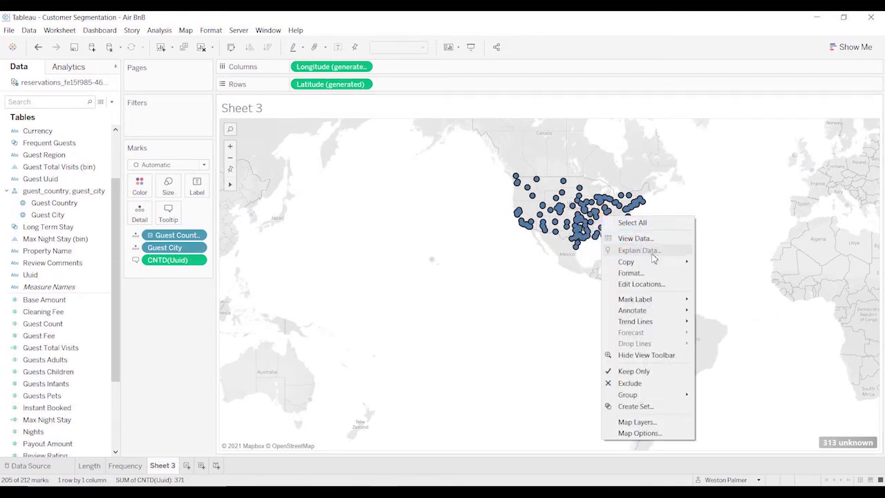
left_click(634, 371)
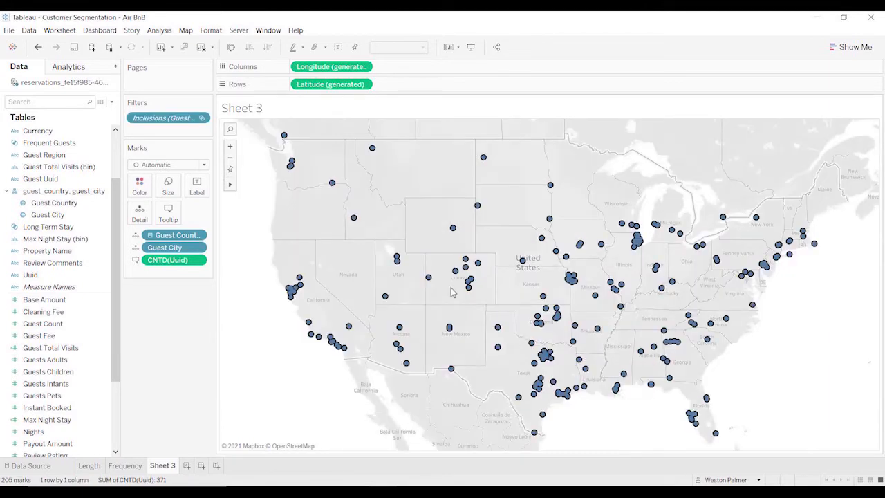
left_click(498, 292)
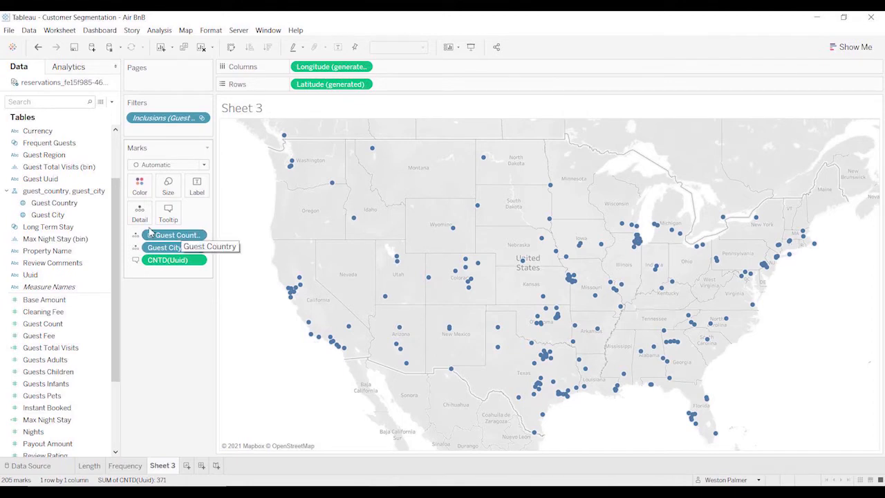
Remove Guest Country from the marks and size the map points by the distinct count of Uuid.
left_click_drag(164, 238, 128, 380)
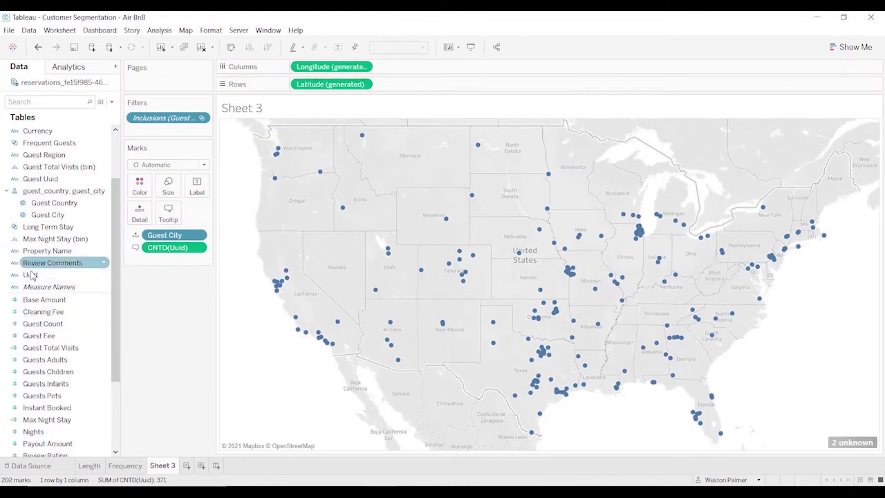
left_click_drag(34, 275, 167, 202)
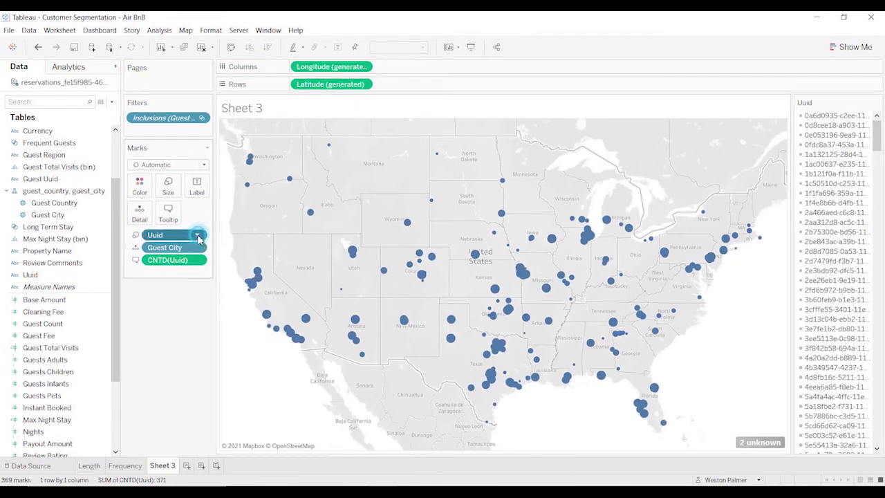
left_click(198, 235)
mouse_move(206, 370)
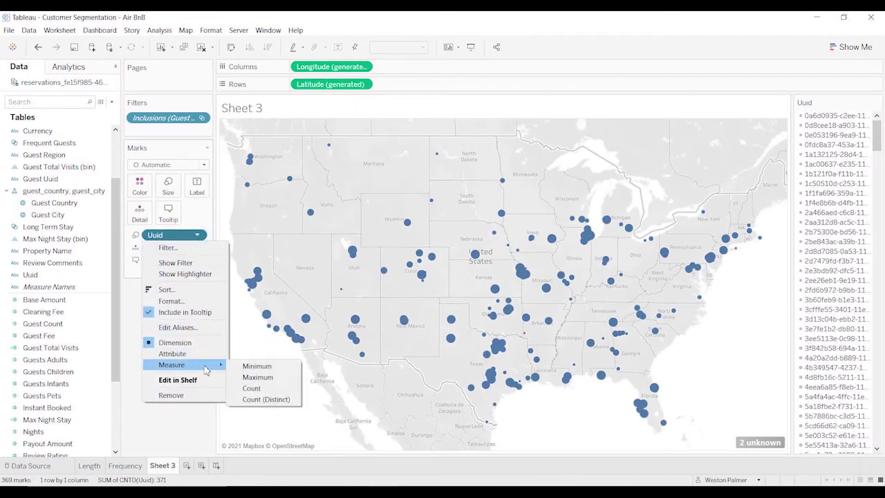
left_click(266, 399)
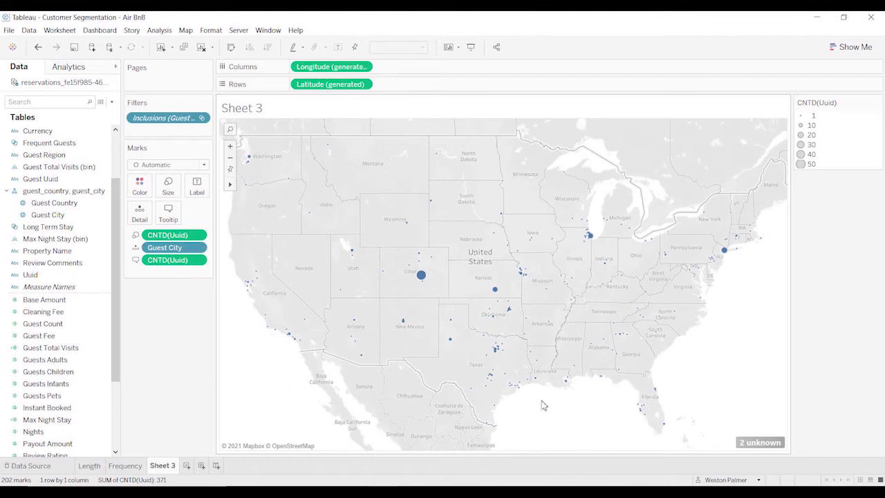
Enlarge the map's city points moderately and inspect the tooltips of the biggest ones, such as Colorado Springs, Wichita and Chicago.
left_click(168, 183)
left_click(183, 210)
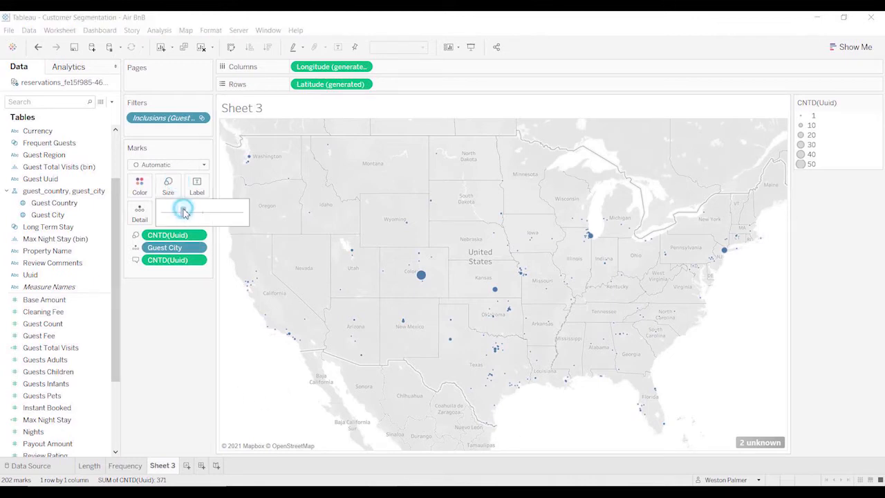
left_click_drag(183, 210, 195, 212)
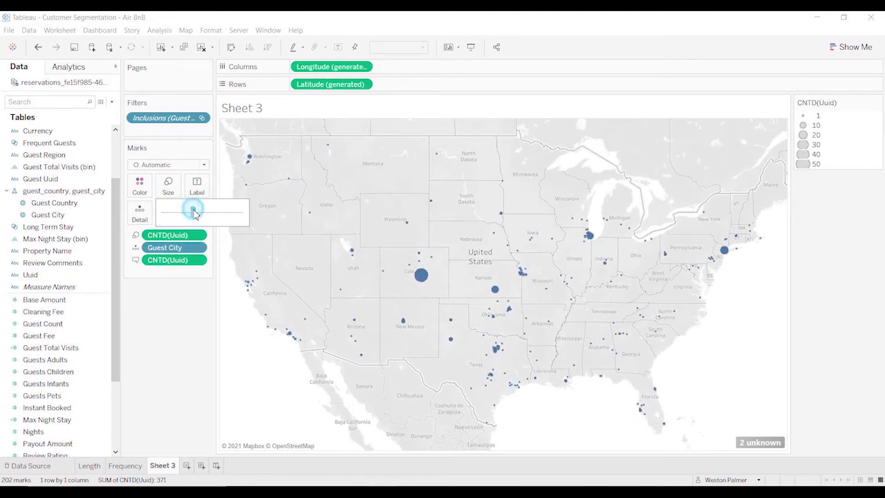
left_click(275, 429)
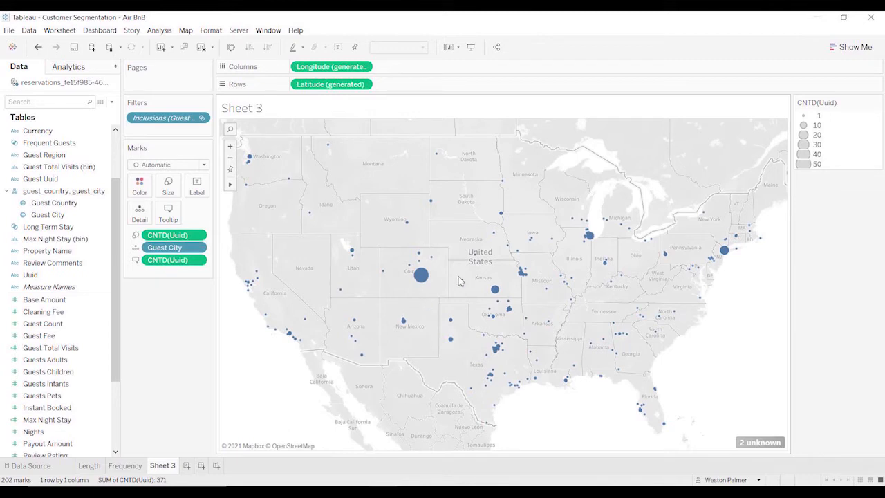
mouse_move(422, 282)
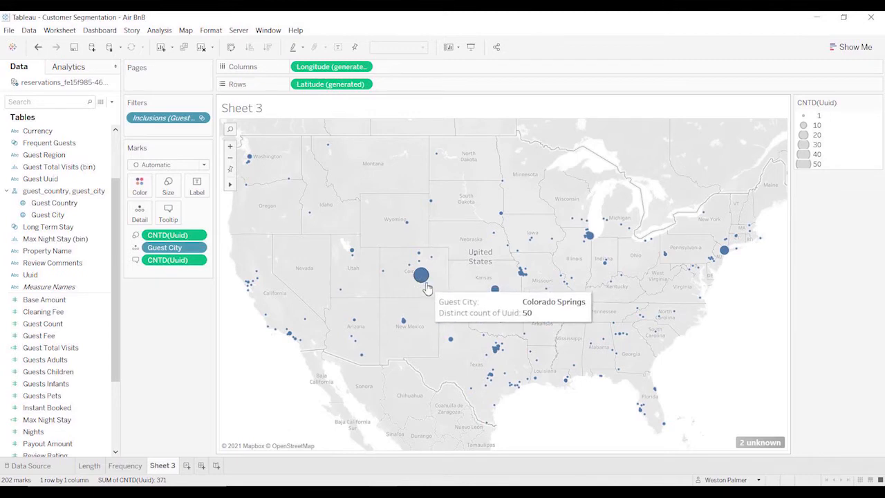
mouse_move(503, 292)
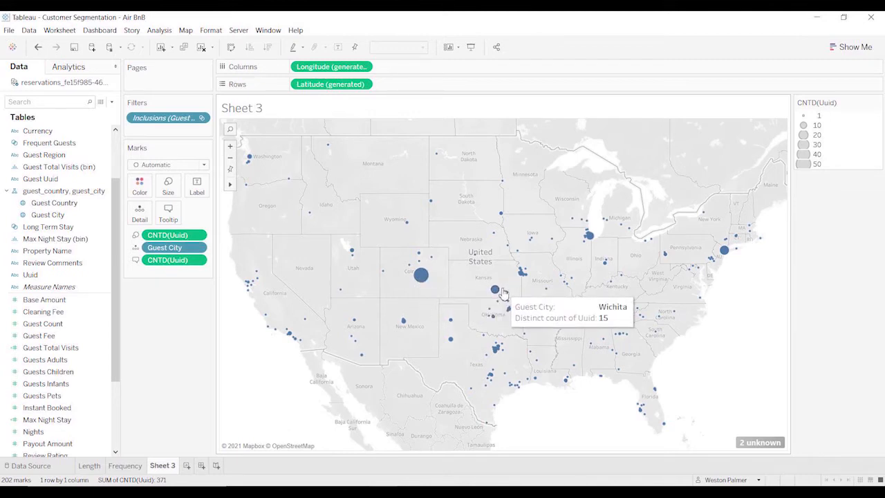
mouse_move(598, 242)
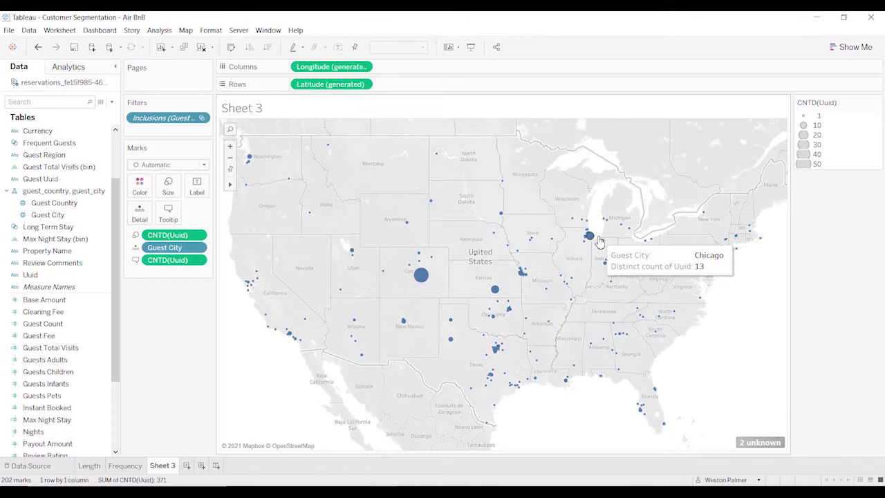
mouse_move(724, 252)
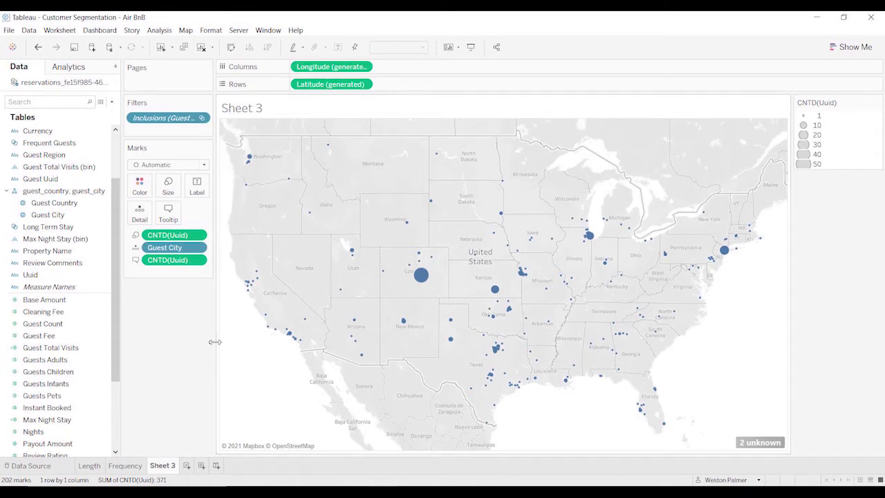
Try colouring the map points by the Long Term Stay set, and remove that set from the marks again.
left_click(47, 229)
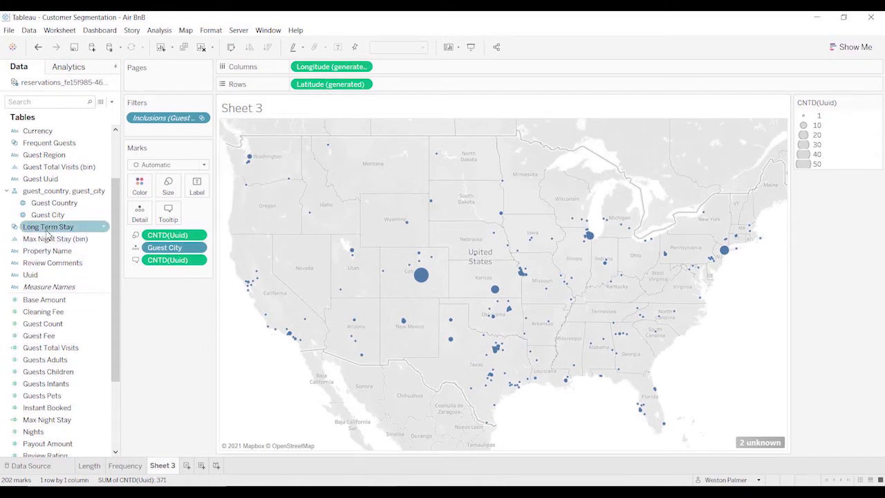
left_click_drag(49, 235, 138, 193)
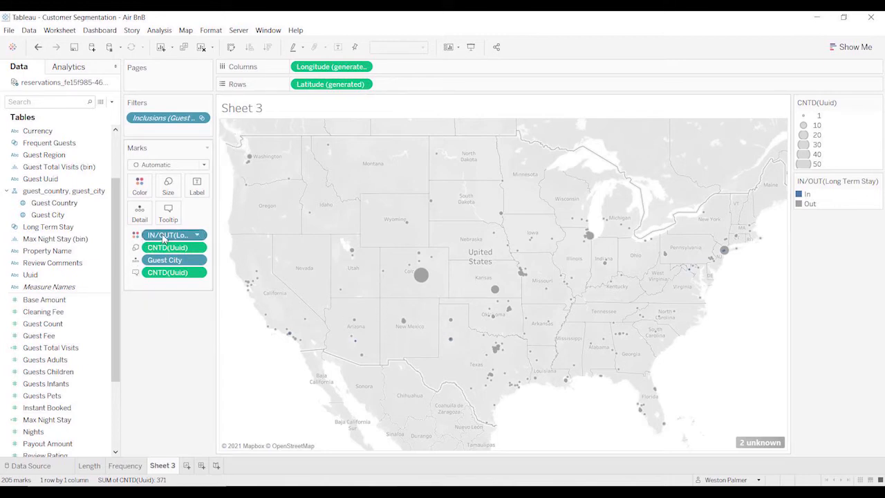
left_click_drag(163, 237, 168, 325)
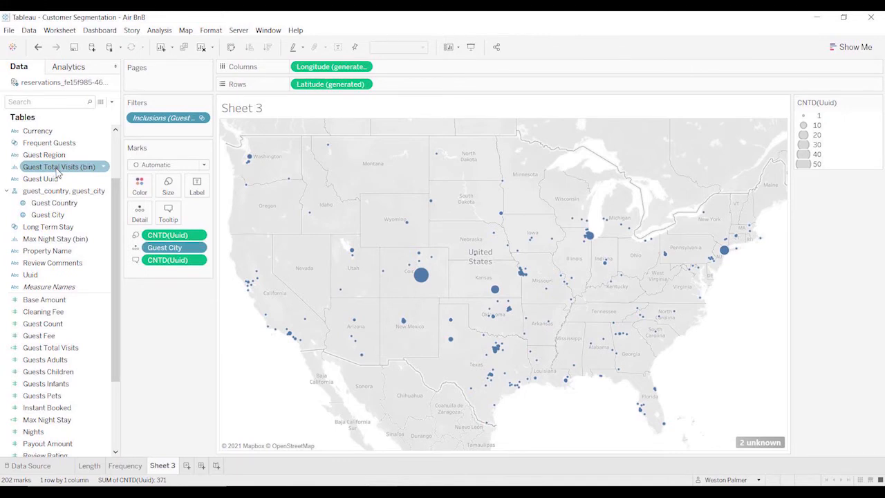
Colour the map points by the Frequent Guests set and examine the cities with frequent guests.
left_click_drag(66, 147, 141, 194)
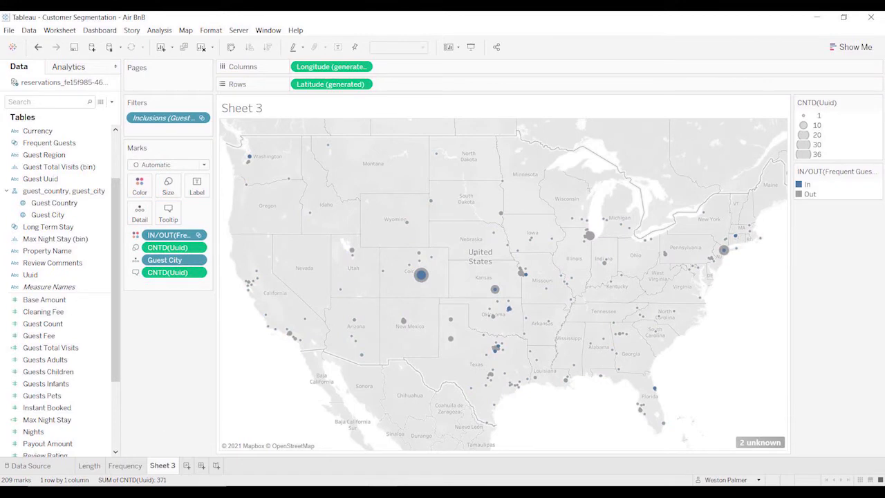
mouse_move(427, 293)
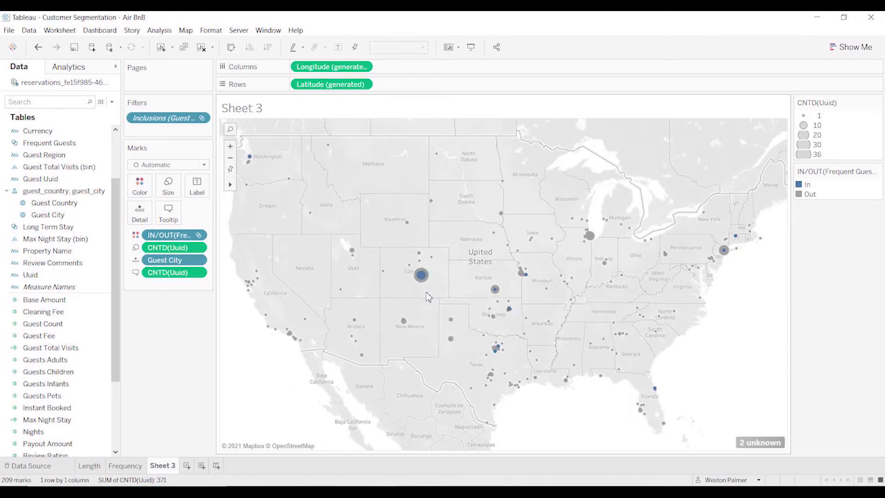
mouse_move(731, 259)
mouse_move(498, 356)
mouse_move(509, 311)
mouse_move(256, 159)
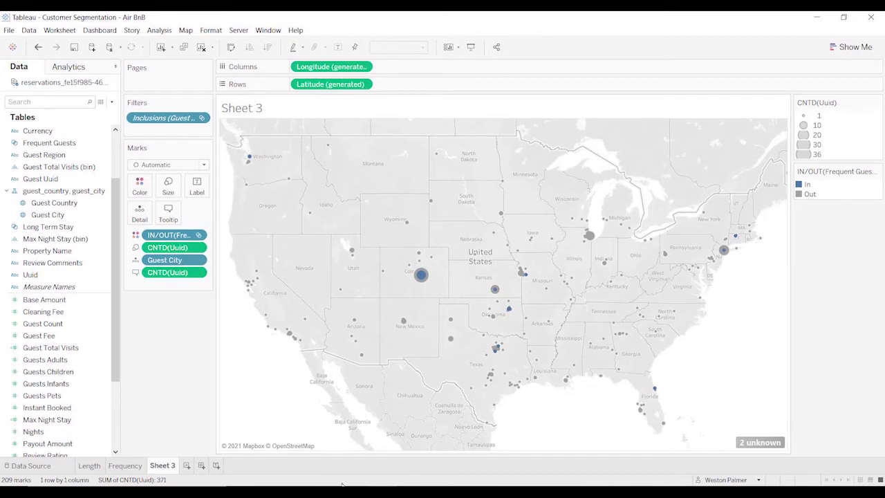
Rename Sheet 3 as Map and add a new worksheet.
left_click(173, 466)
double_click(173, 467)
type("Map")
left_click(185, 436)
left_click(181, 466)
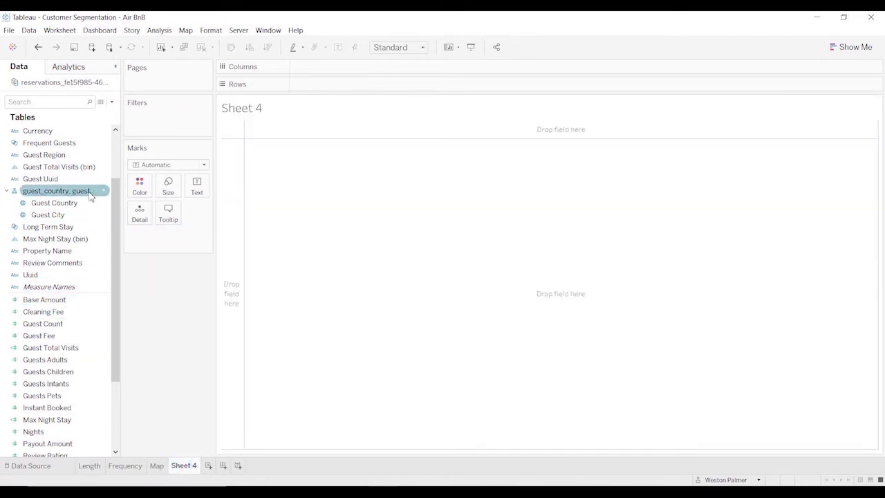
Place Checkin Date on the columns of Sheet 4 as a continuous month-and-year date.
left_click_drag(116, 233, 98, 173)
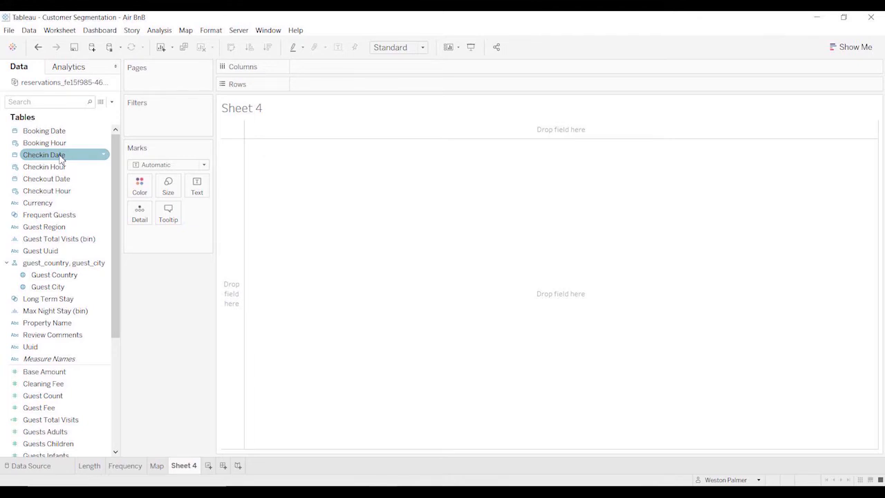
left_click_drag(61, 158, 356, 68)
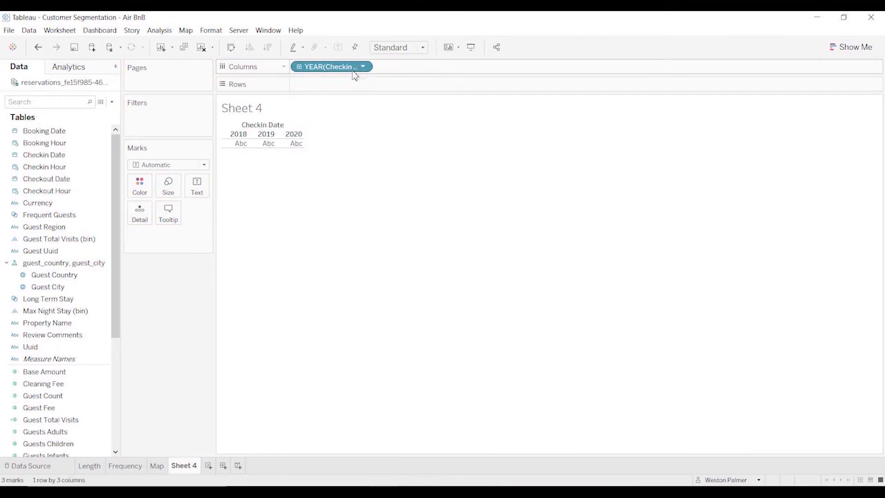
left_click(364, 67)
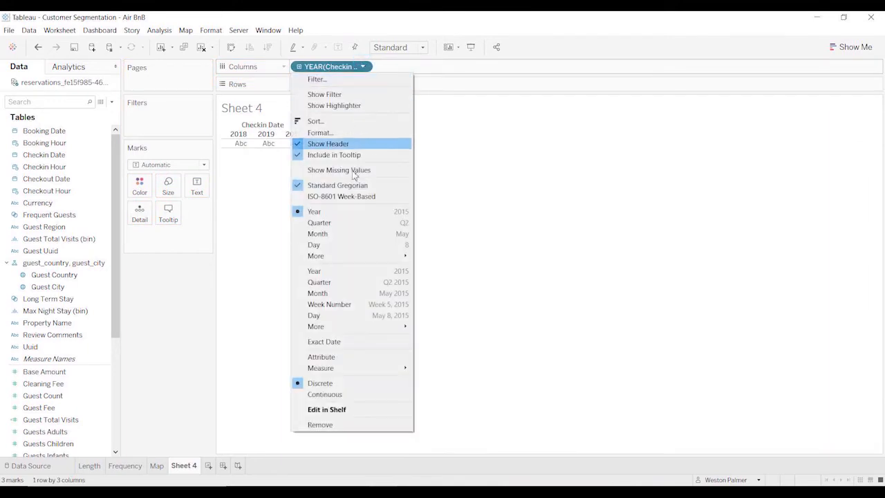
left_click(339, 292)
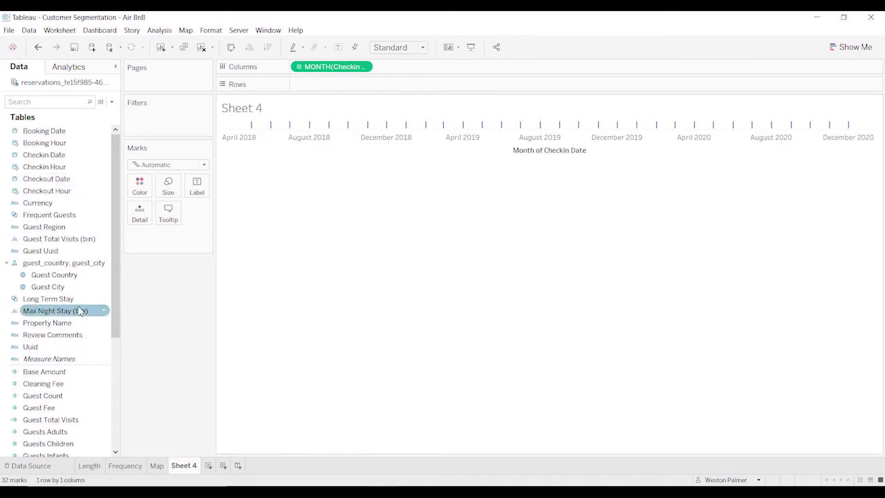
Place Uuid on the rows as a distinct count to chart reservations per check-in month.
left_click_drag(50, 349, 339, 90)
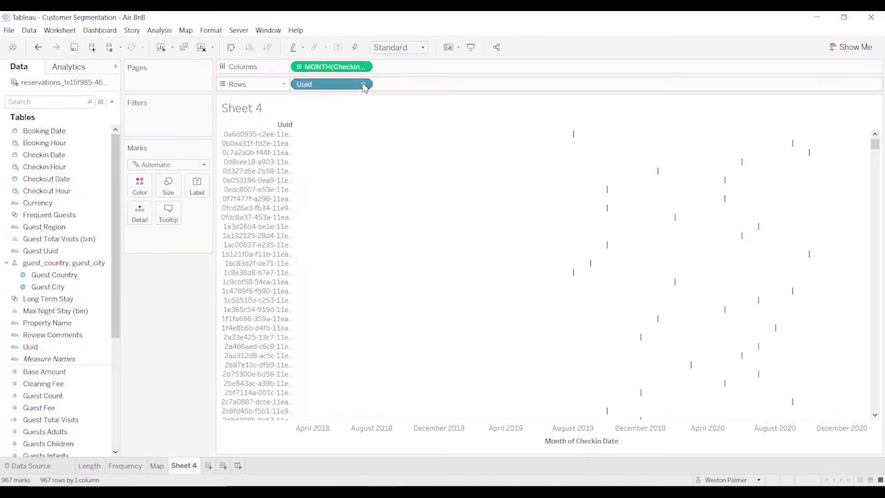
left_click(362, 83)
mouse_move(334, 228)
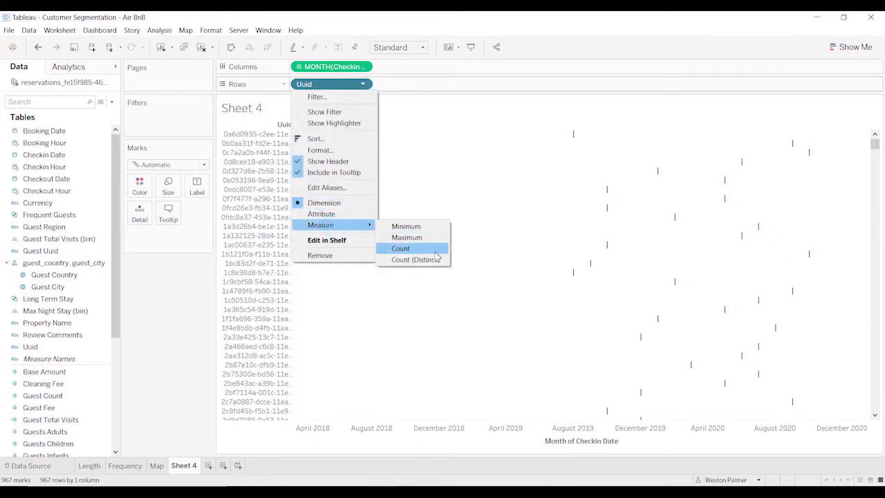
left_click(409, 258)
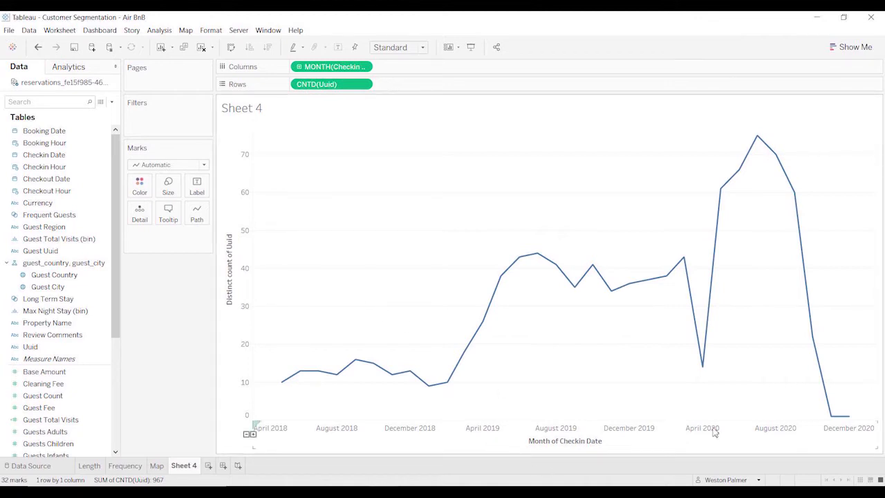
Examine the monthly reservation counts along the line, especially the April 2020 dip and the summer 2020 peak.
mouse_move(706, 375)
mouse_move(721, 194)
mouse_move(743, 177)
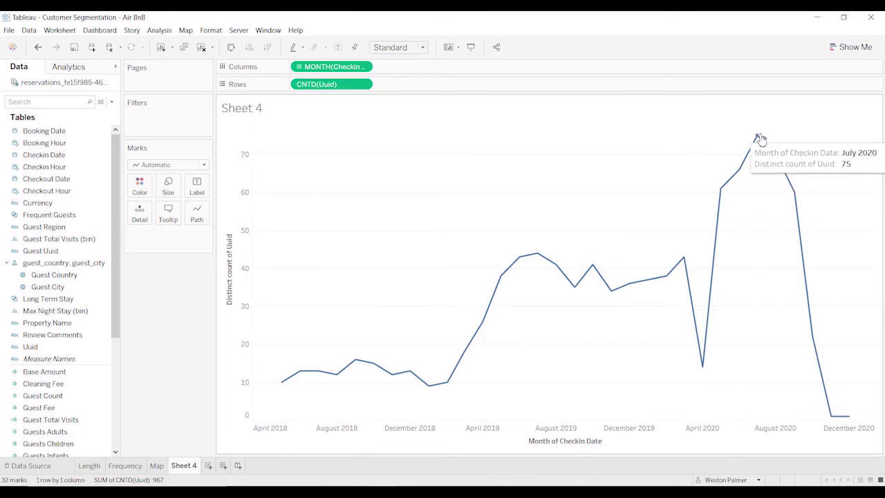
mouse_move(777, 158)
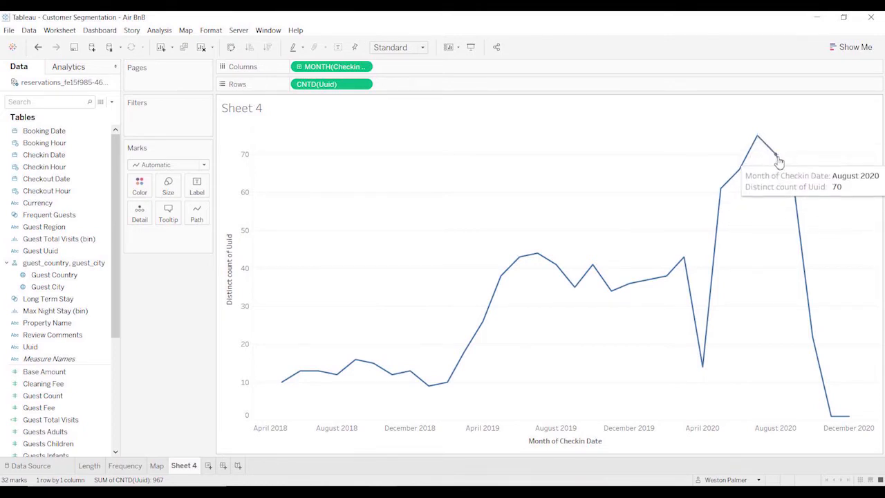
mouse_move(792, 193)
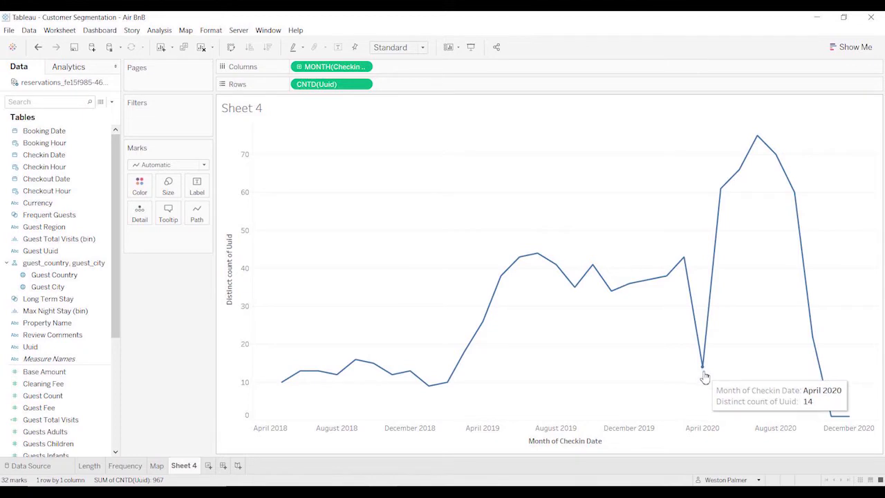
mouse_move(684, 261)
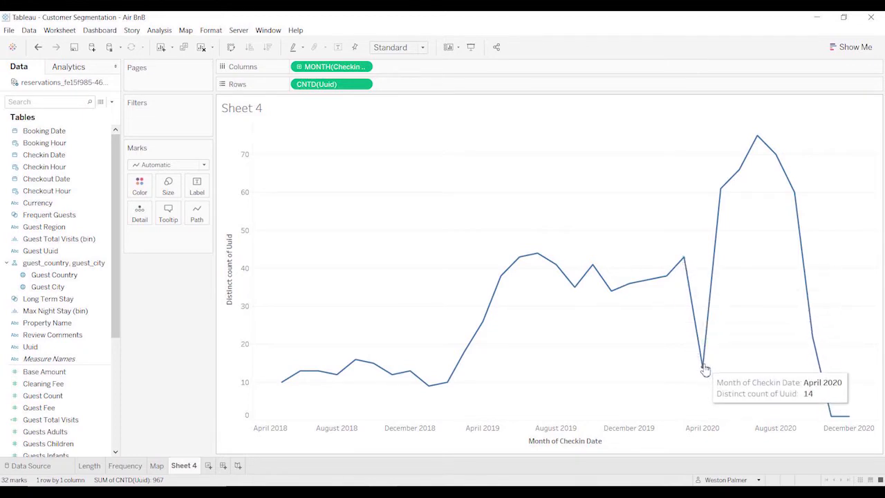
mouse_move(485, 322)
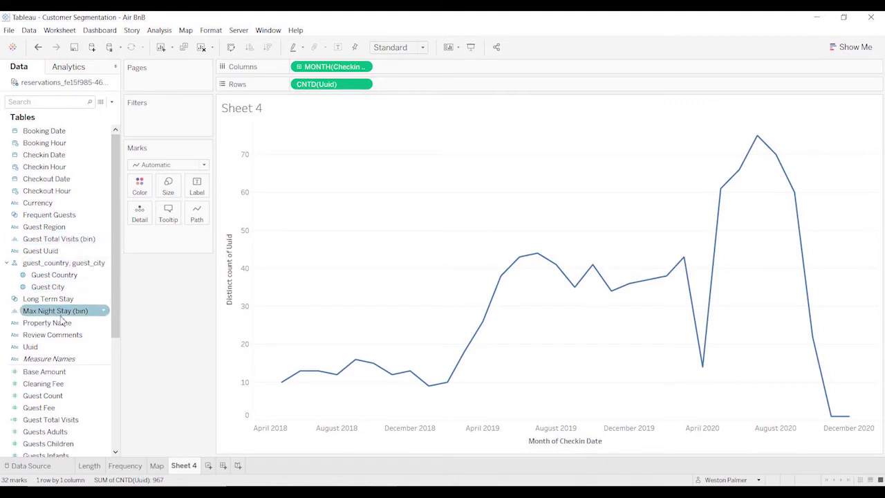
Try colouring the lines by Max Night Stay (bin), highlighting each bin from 28 down to 0 to compare trends.
left_click_drag(66, 315, 139, 193)
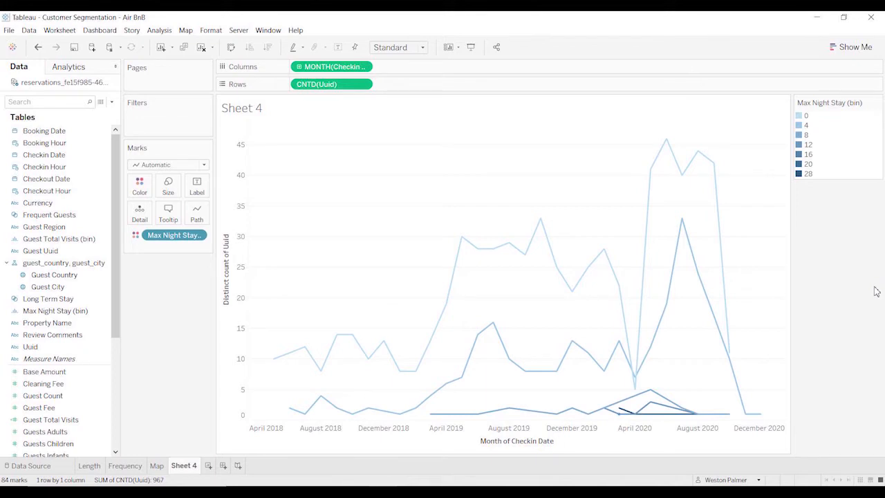
left_click(809, 175)
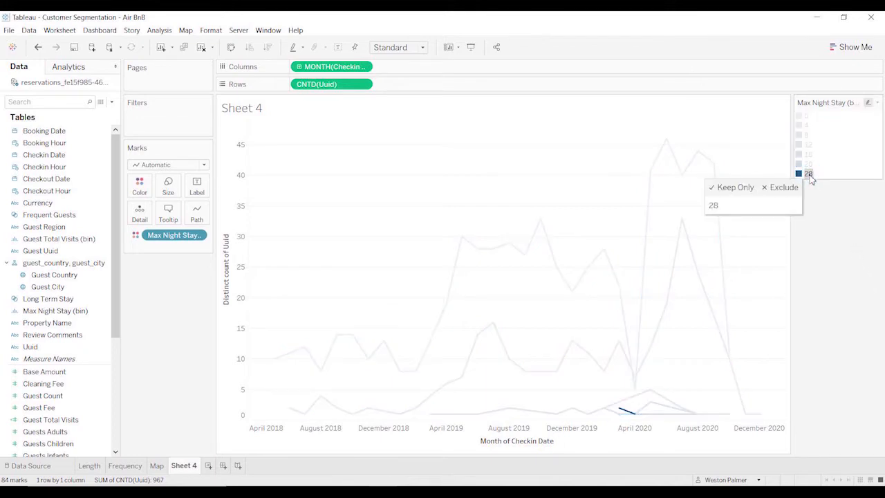
mouse_move(631, 418)
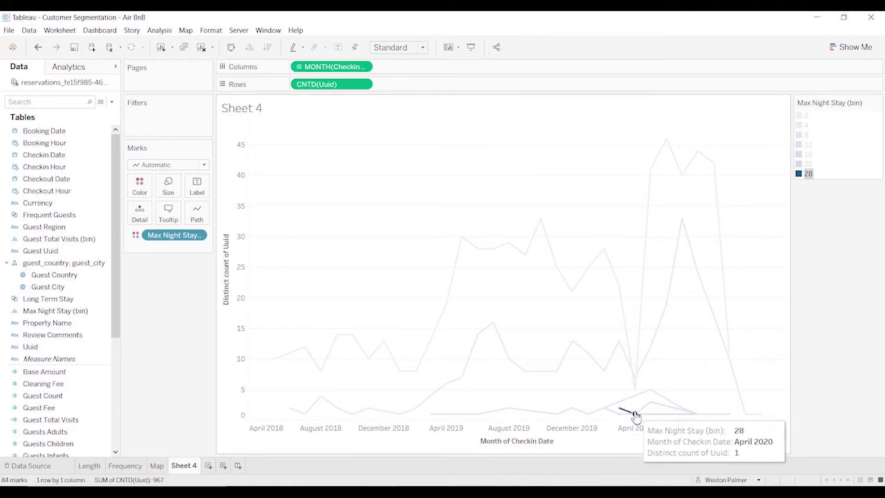
left_click(807, 166)
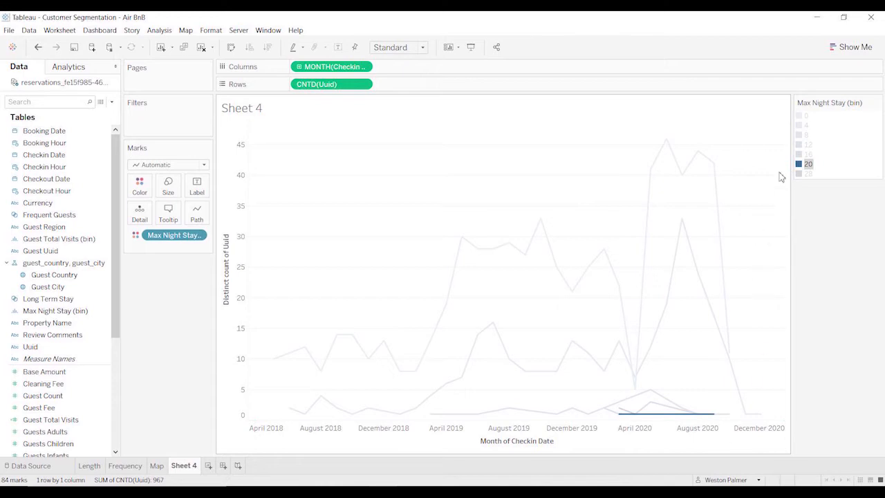
left_click(803, 155)
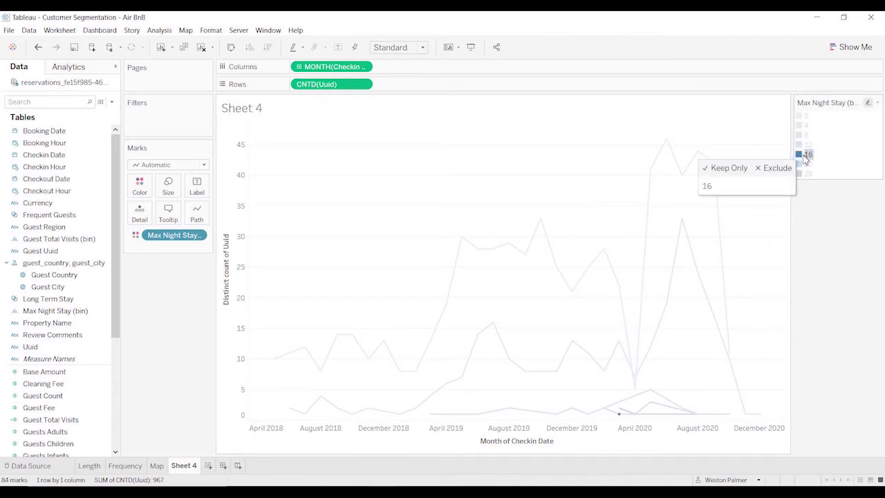
left_click(807, 144)
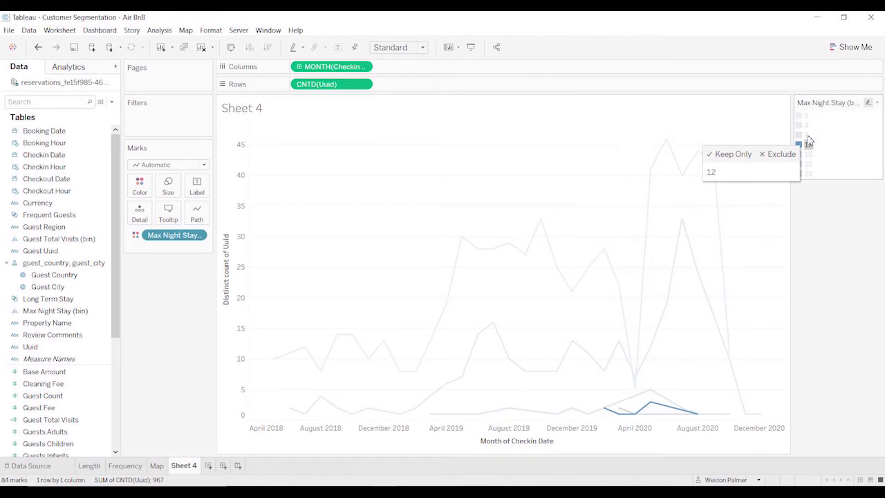
left_click(806, 134)
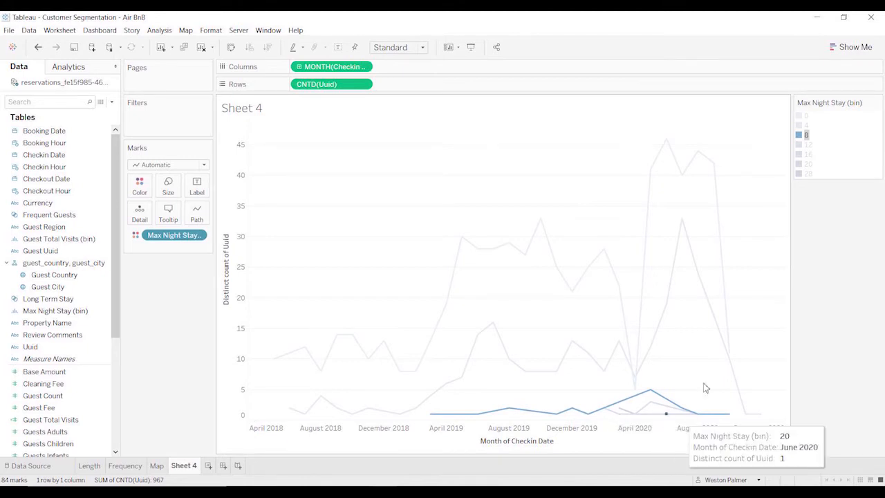
left_click(806, 125)
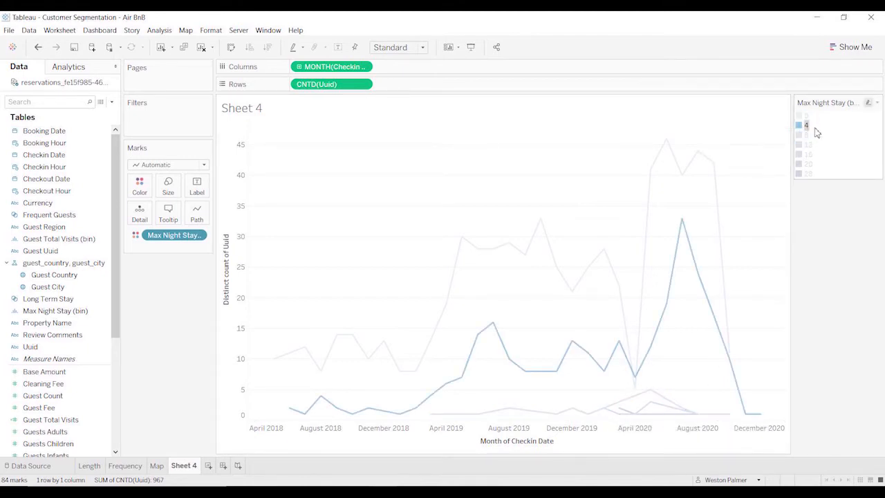
left_click(807, 115)
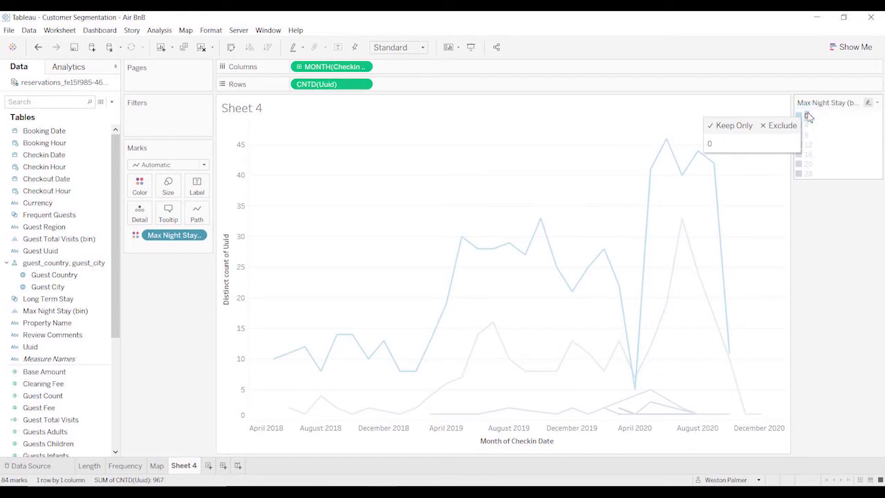
Highlight the 12, 16 and 20 bins again, and remove Max Night Stay (bin) from the marks.
left_click(807, 144)
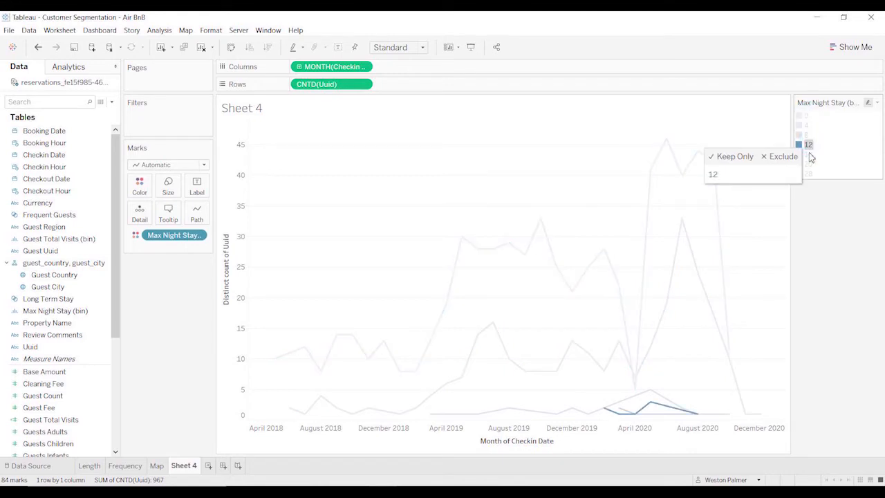
left_click(808, 153)
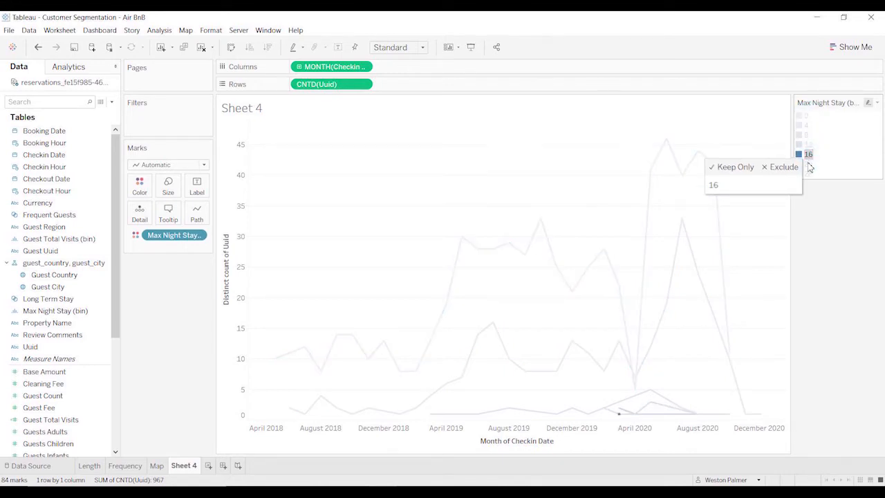
left_click(808, 163)
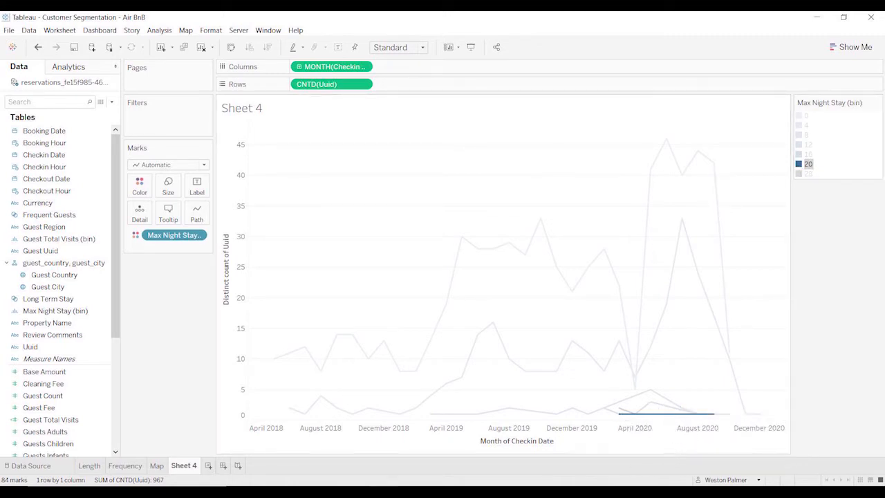
mouse_move(676, 423)
left_click_drag(166, 239, 155, 311)
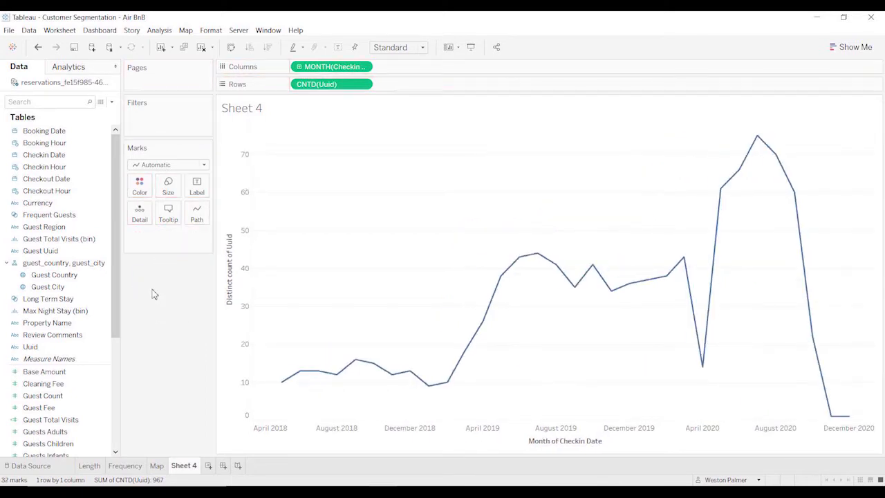
Change the chart's mark type to Bar and colour the monthly bars by Property Name.
left_click(72, 216)
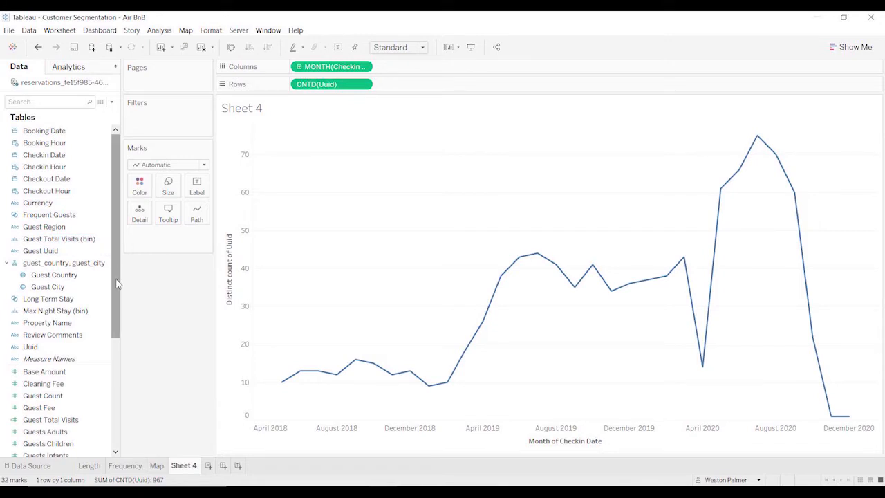
left_click(47, 323)
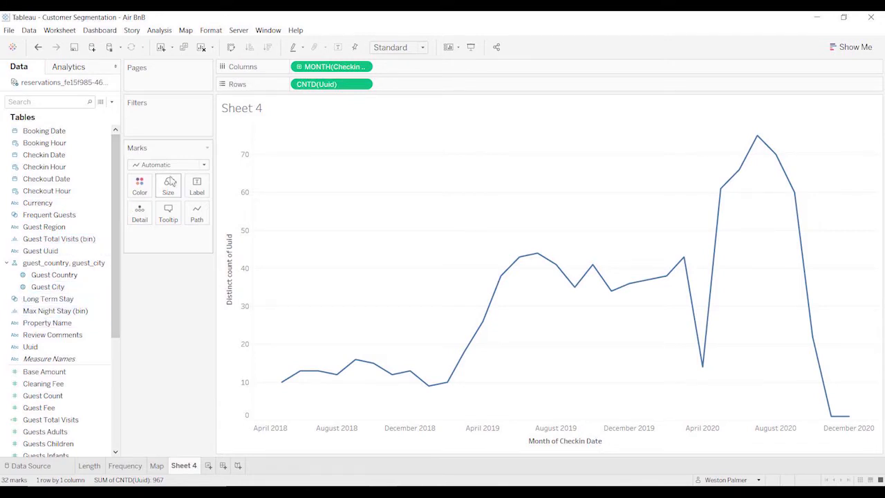
left_click(204, 165)
left_click(184, 189)
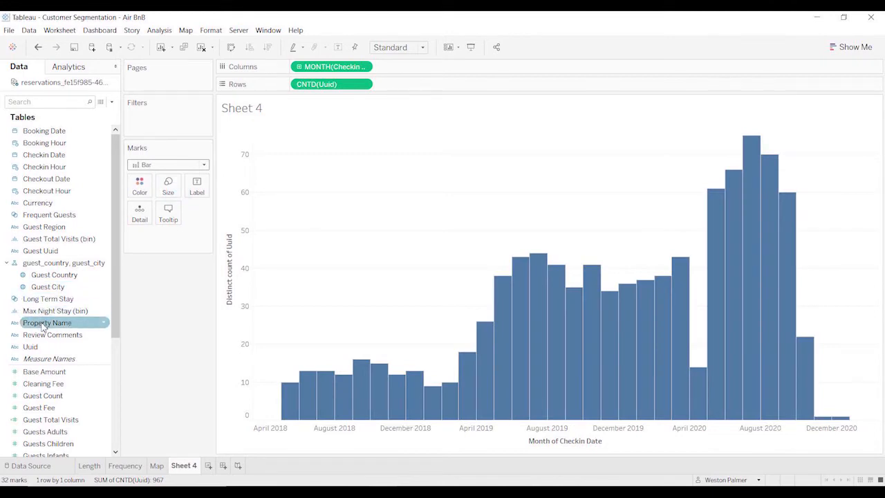
left_click_drag(43, 322, 139, 193)
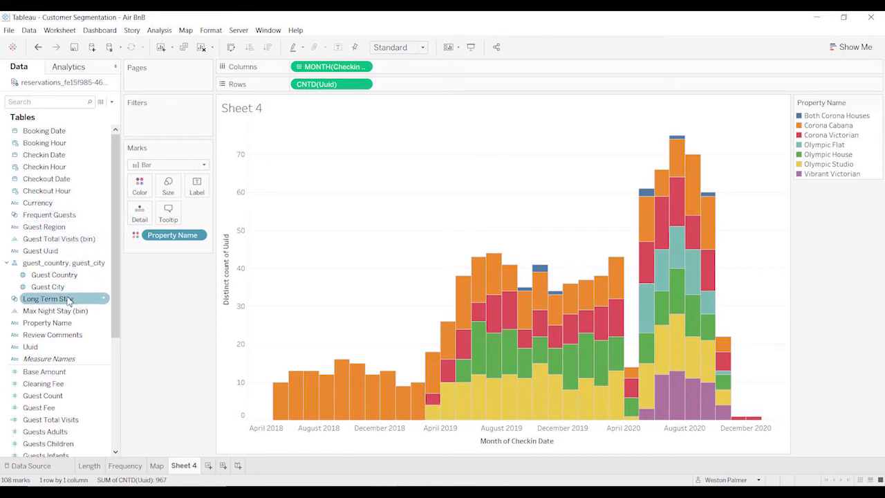
Try filtering the monthly bars by the Long Term Stay set, and remove that filter again.
left_click_drag(67, 302, 161, 129)
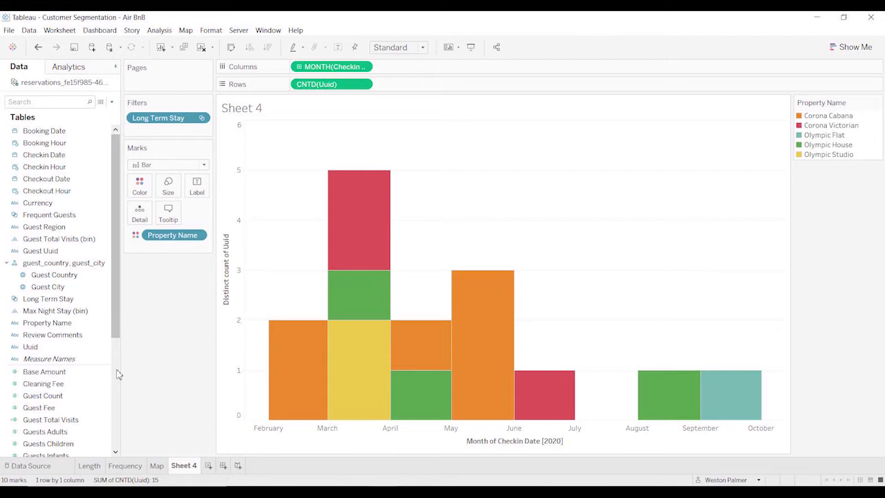
left_click_drag(161, 119, 163, 333)
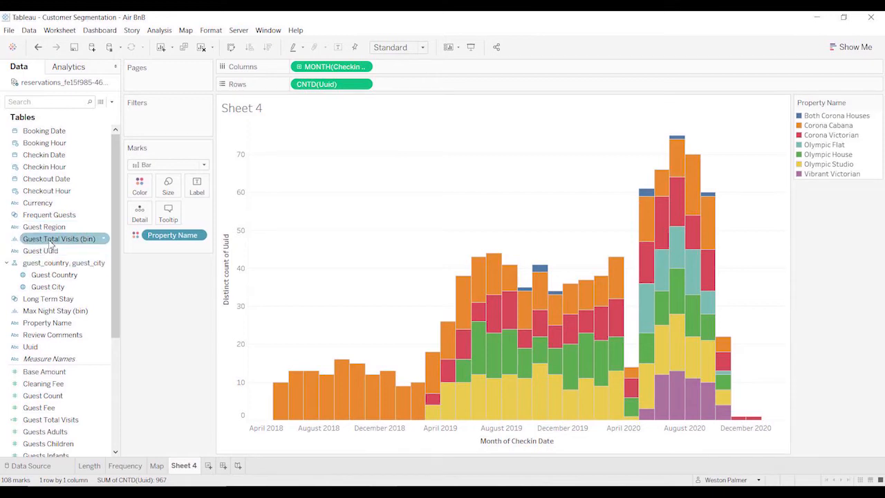
Filter the monthly bars to the Long Term Stay set and examine which properties had long stays in spring 2020.
left_click(52, 298)
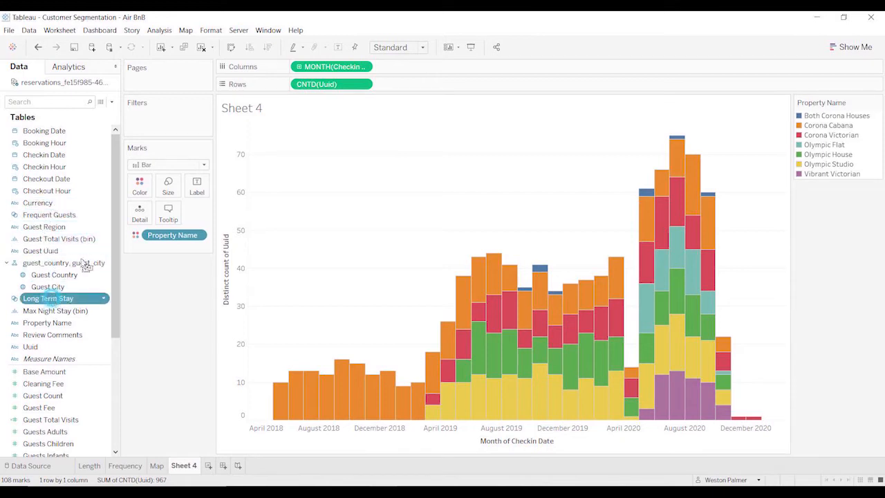
left_click_drag(84, 266, 164, 130)
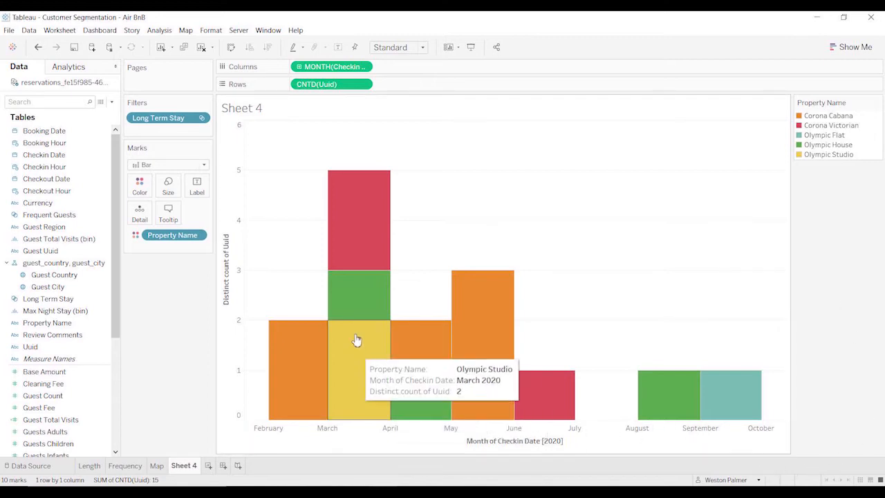
mouse_move(358, 297)
mouse_move(366, 372)
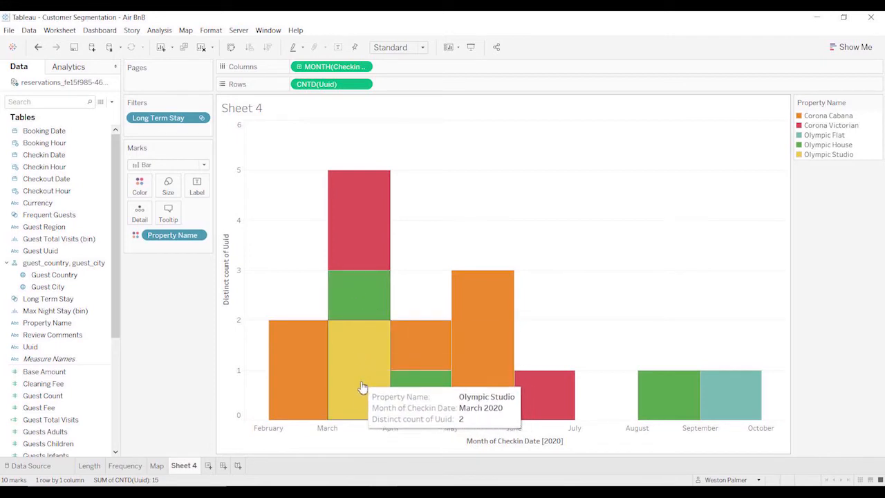
mouse_move(474, 381)
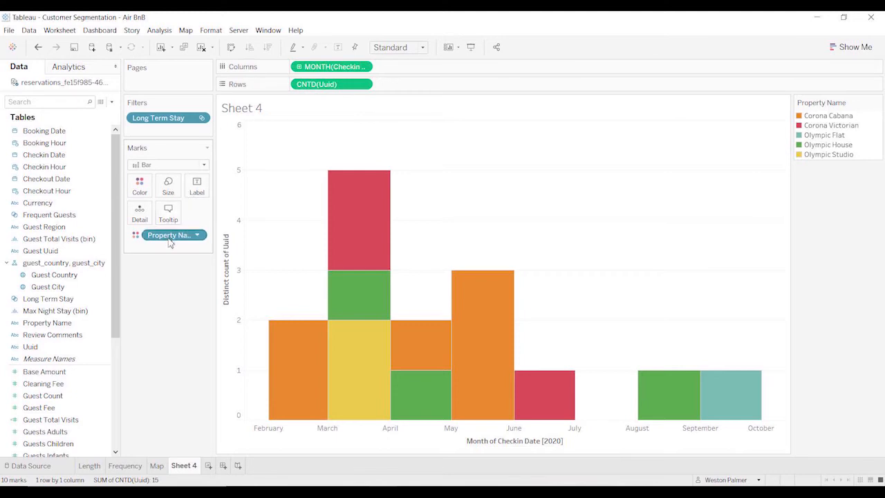
Try breaking the long-stay bars down by Property Name instead of check-in month and colour, and undo both changes.
left_click_drag(169, 239, 332, 71)
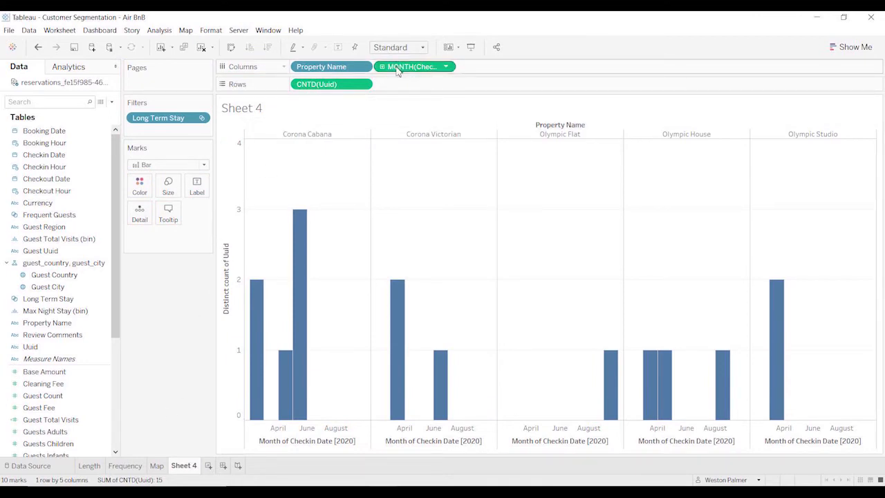
left_click_drag(398, 72, 155, 339)
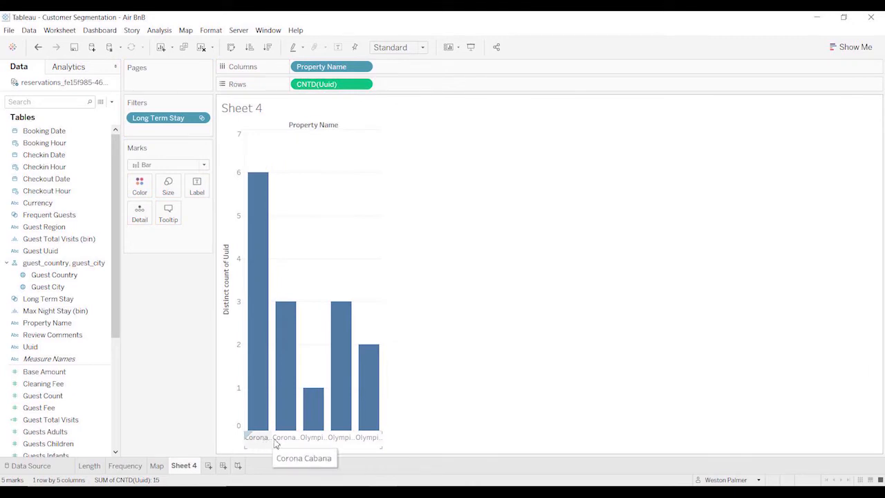
left_click(40, 47)
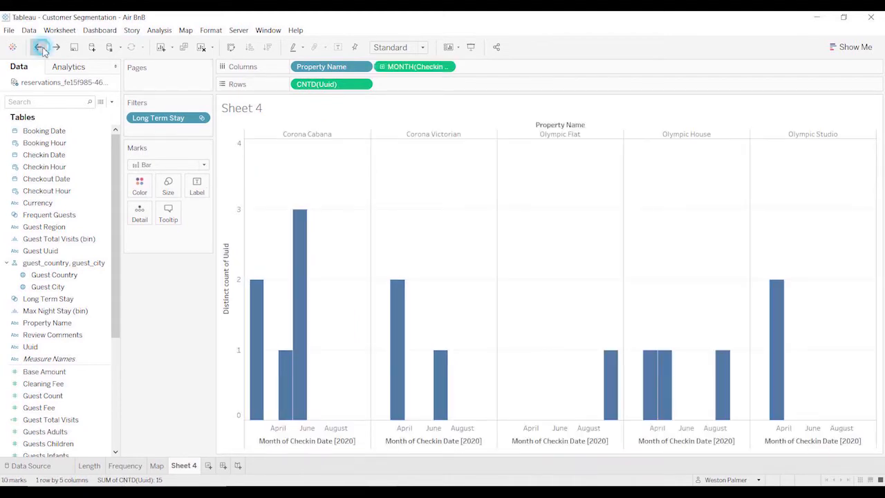
left_click(39, 47)
Replace the Long Term Stay filter with the Frequent Guests set, and swap check-in month for Property Name on the columns.
left_click_drag(145, 119, 146, 302)
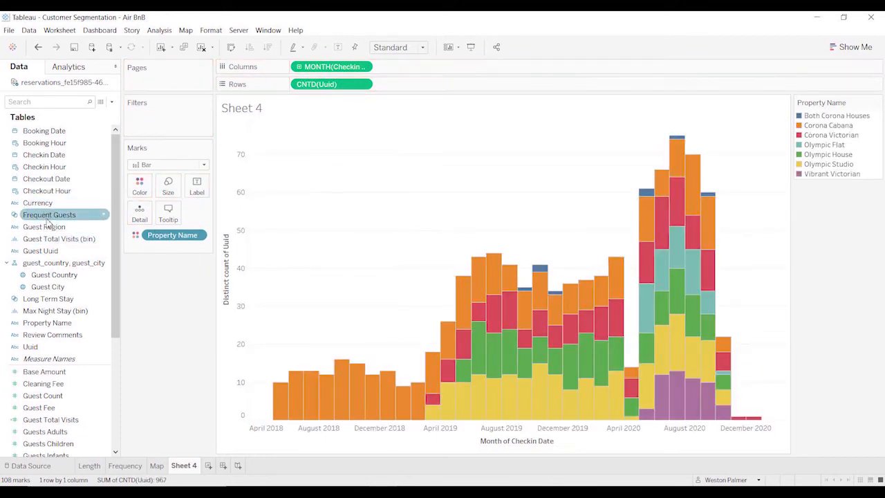
left_click_drag(56, 215, 140, 132)
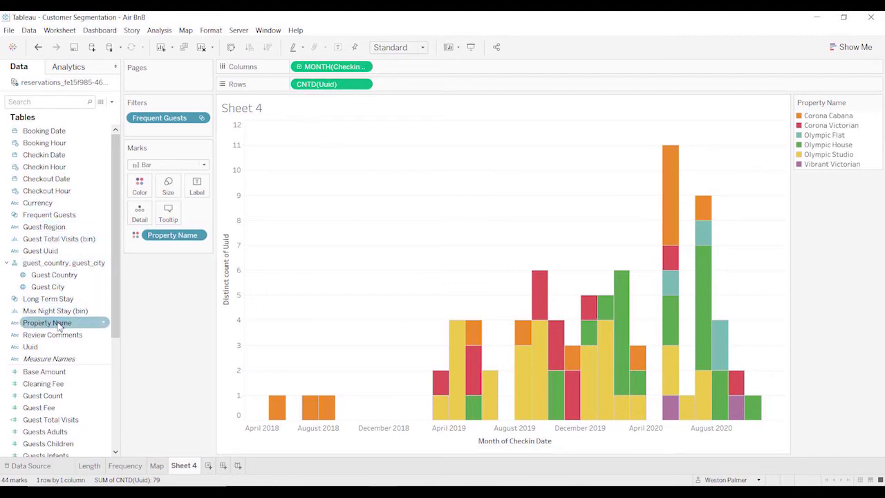
left_click_drag(47, 322, 304, 66)
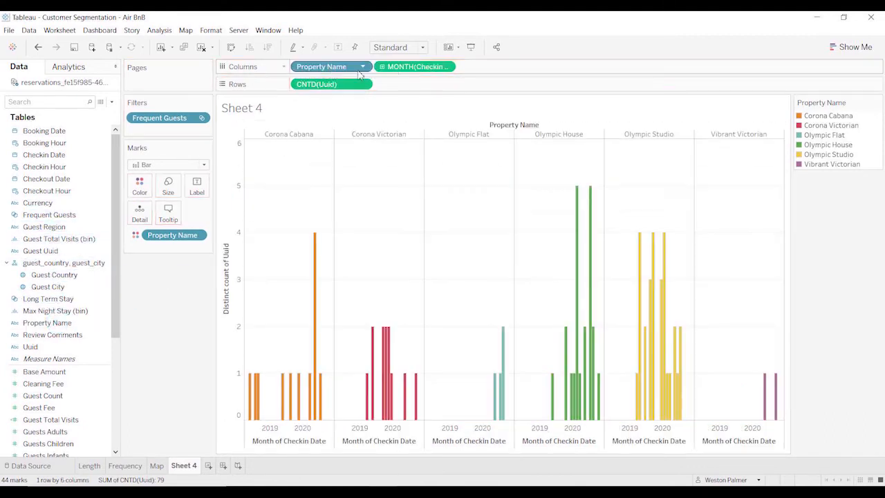
left_click_drag(411, 66, 177, 350)
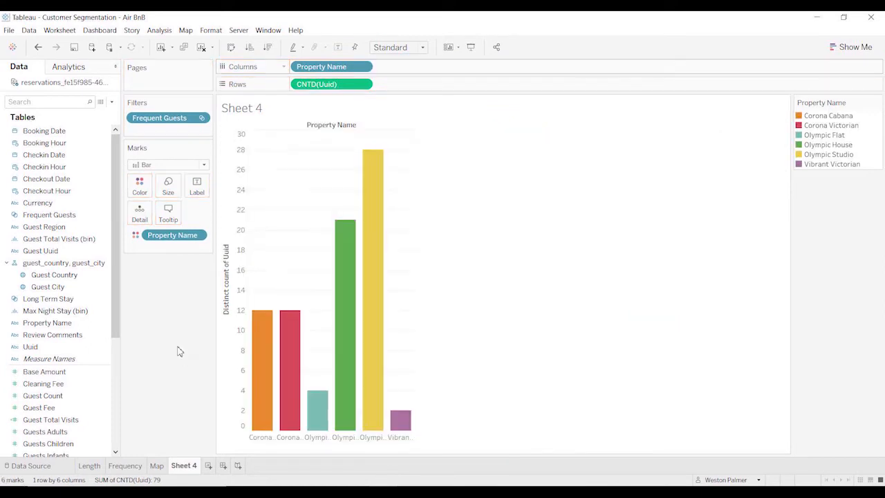
Try removing the Property Name colouring from the property bars, and undo that removal.
left_click_drag(162, 235, 161, 331)
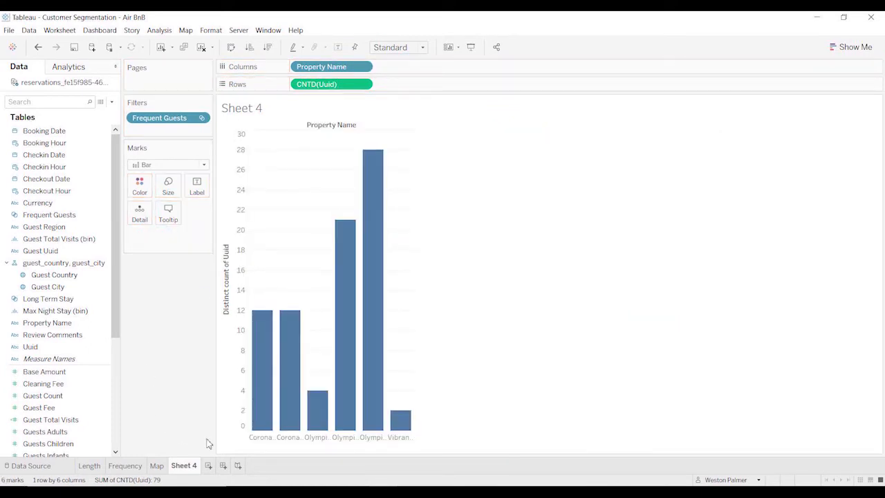
mouse_move(373, 431)
left_click(38, 47)
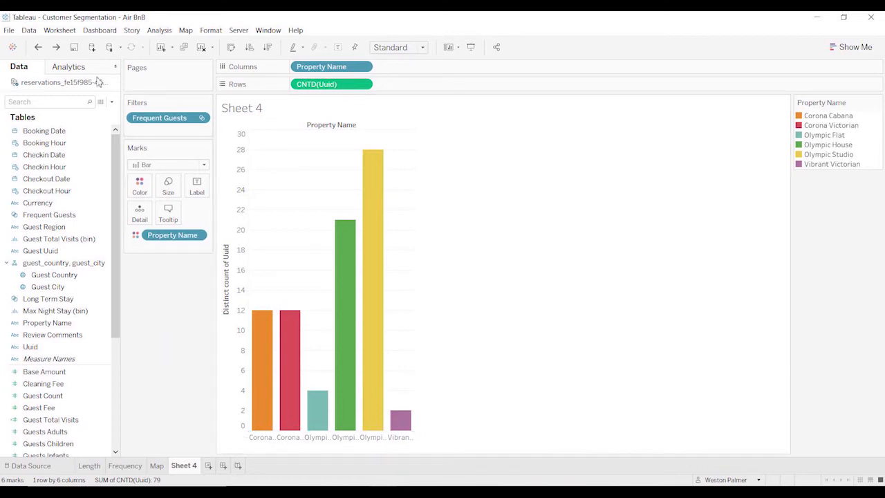
Start a calculated field named Booking ahead and insert the DATEDIFF function in its formula.
left_click(111, 101)
left_click(99, 113)
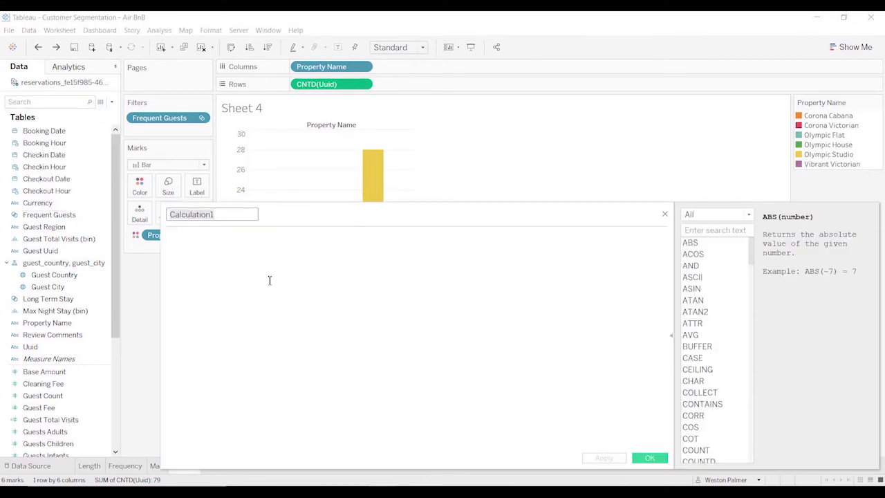
type("T")
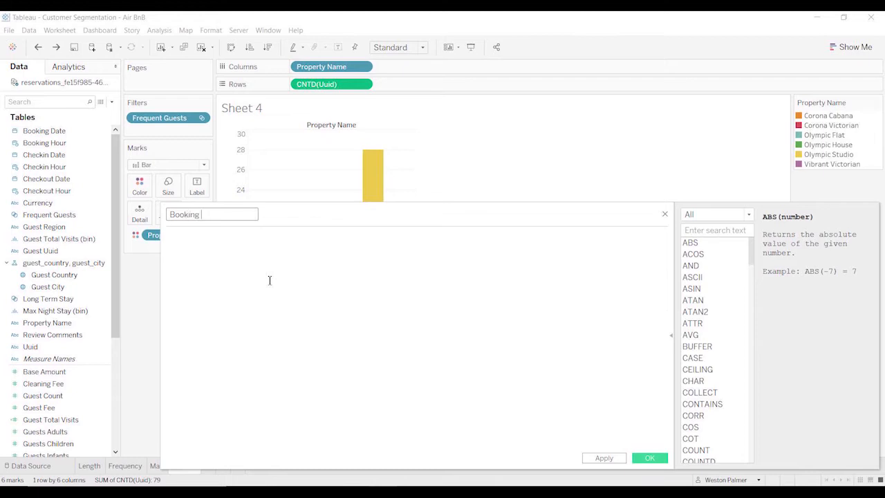
type("ahead")
key("Tab")
type("DATE")
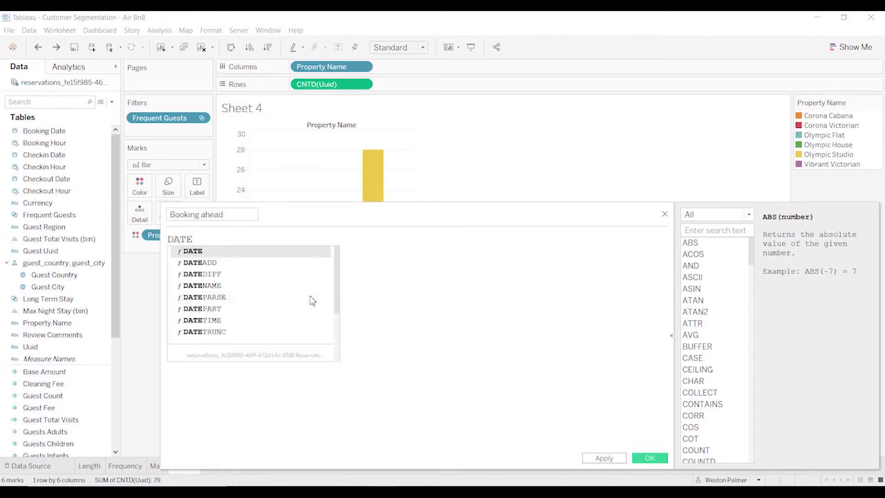
key("Down")
key("Down")
key("Return")
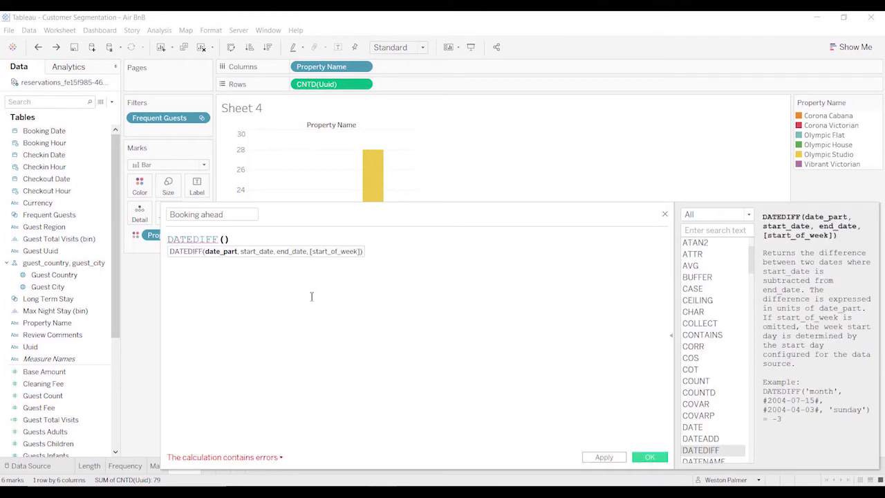
Complete the Booking ahead formula as DATEDIFF('day',[Booking Date],[Checkin Date]) and save the calculated field.
type("'")
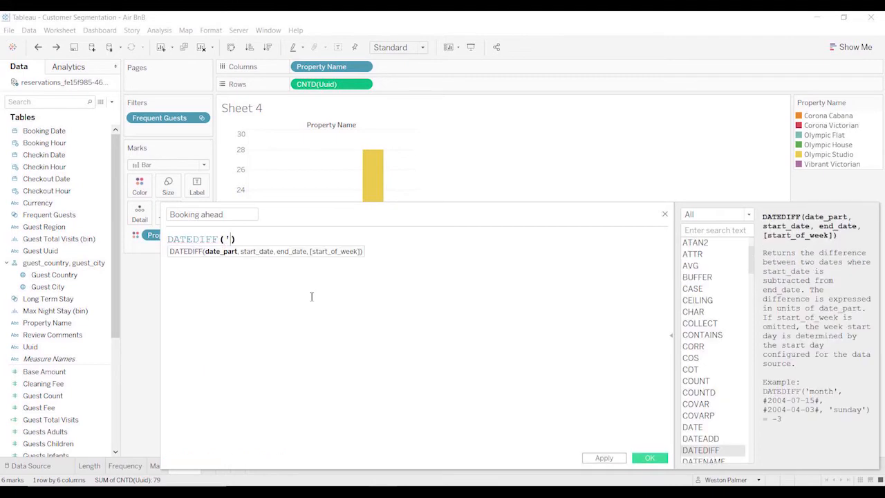
type("day'")
type(",")
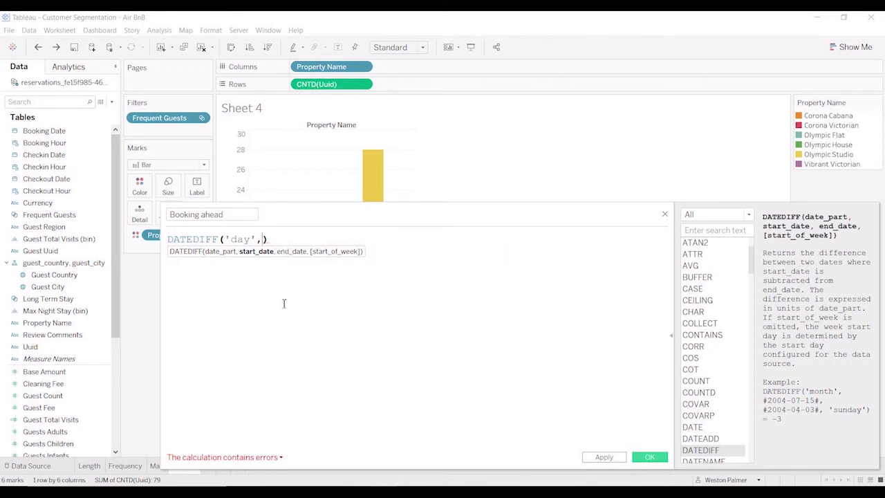
type("bo")
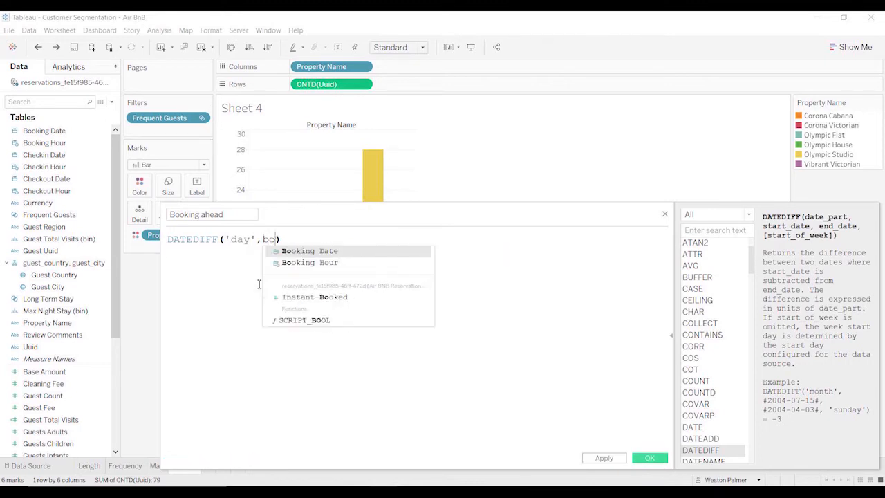
key("Return")
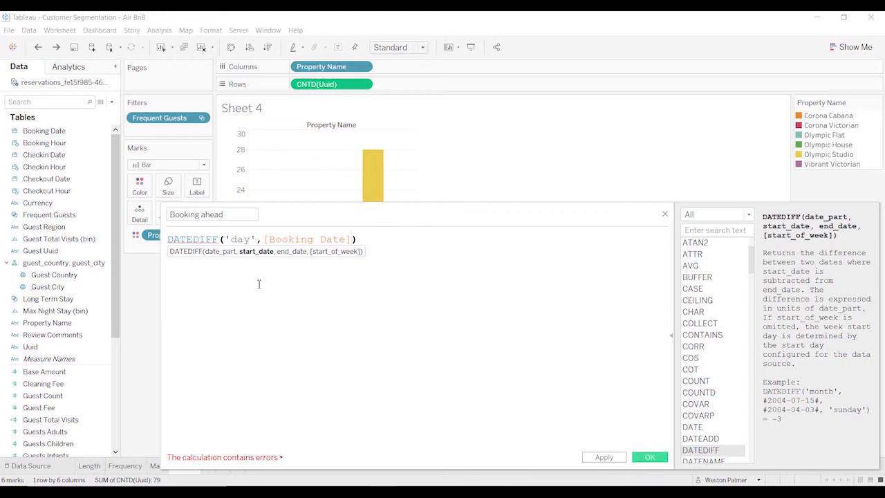
type(",")
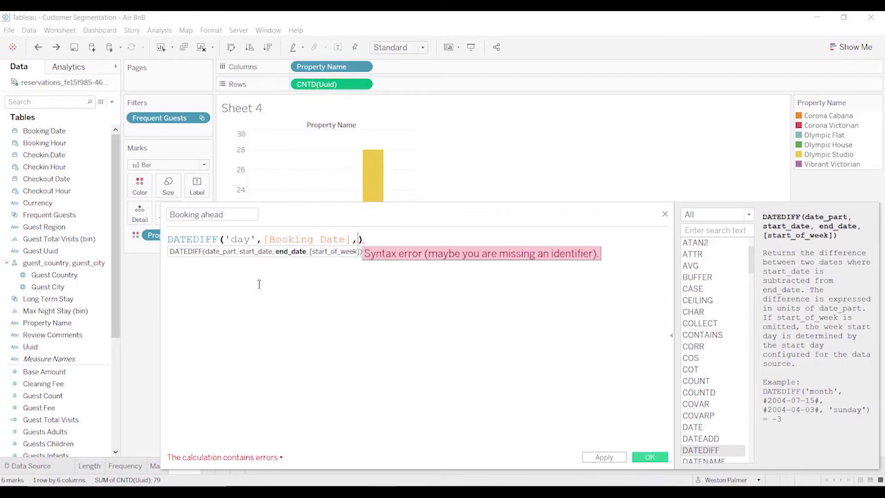
type("che")
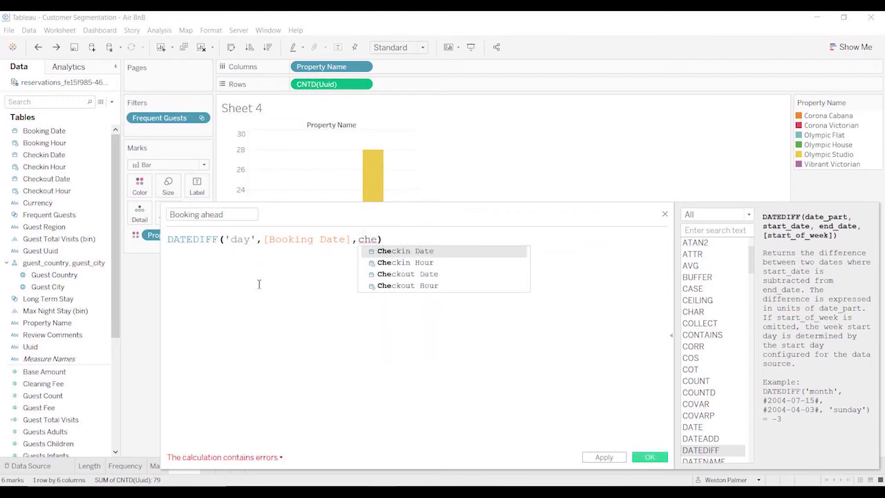
key("Return")
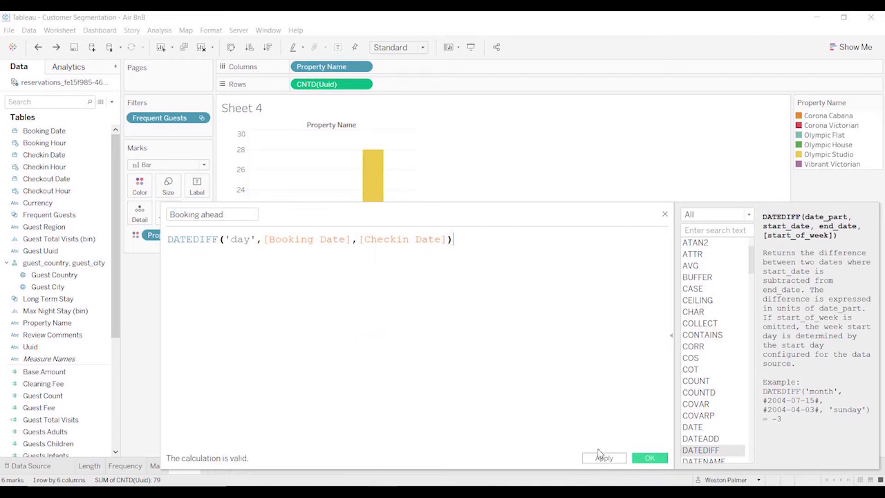
left_click(654, 458)
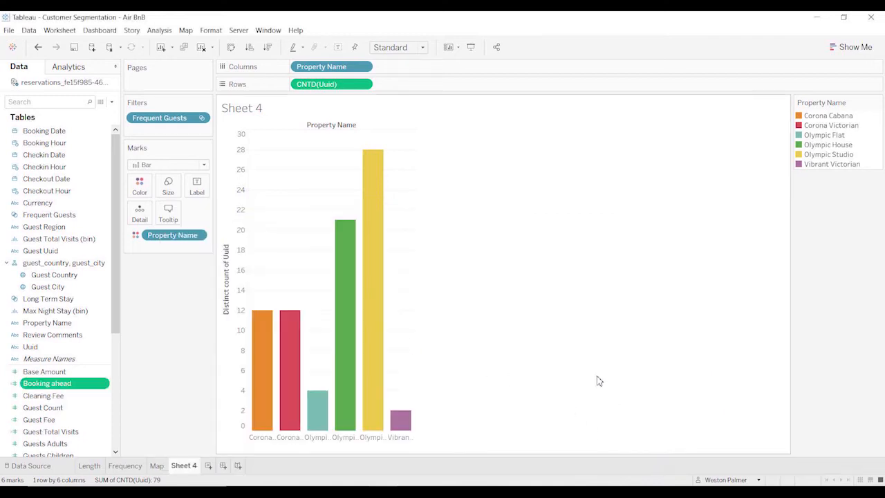
On a new worksheet, chart Booking ahead as columns against the Frequent Guests set as rows.
left_click(208, 465)
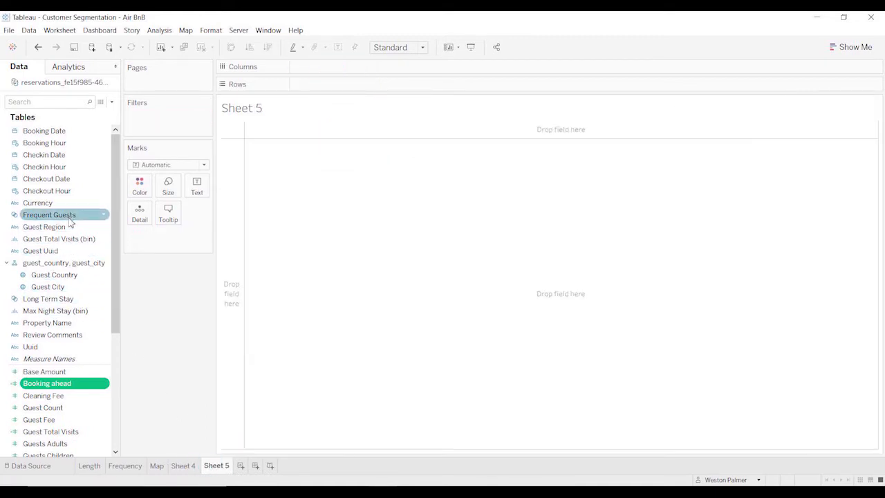
left_click_drag(69, 217, 350, 89)
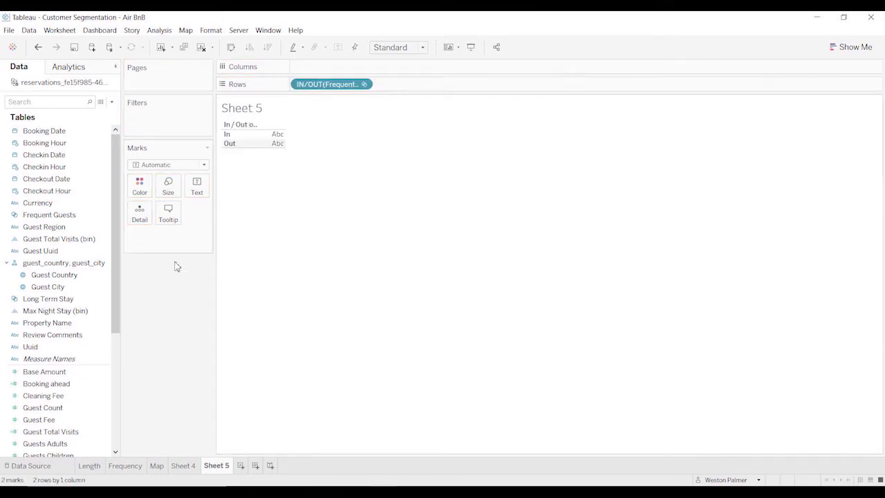
left_click(76, 311)
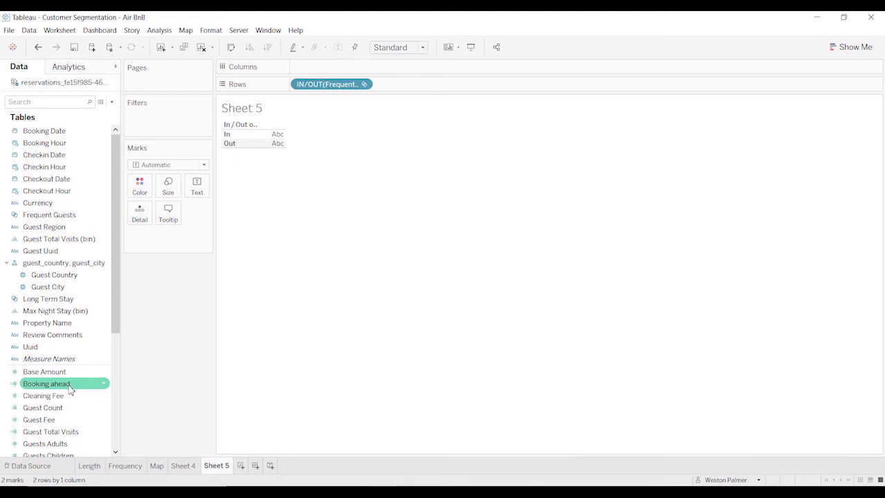
left_click_drag(69, 391, 408, 72)
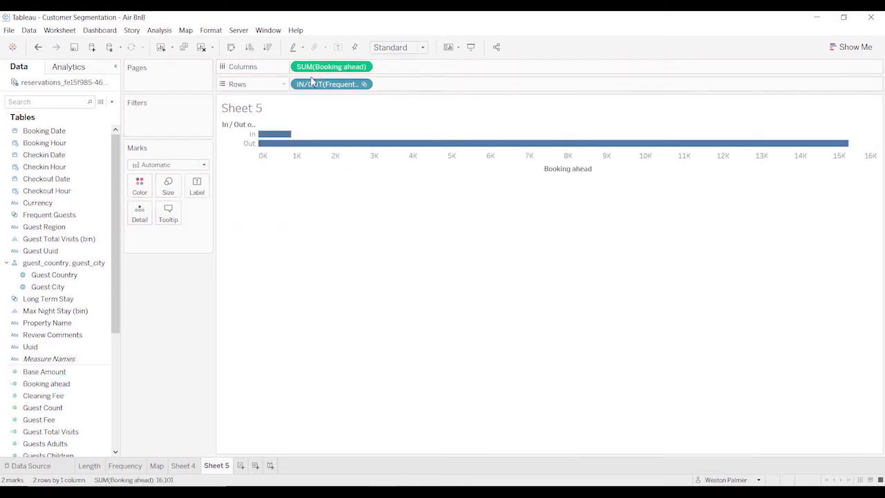
Change the Booking ahead aggregation to Average and compare the bars for guests in and out of the Frequent Guests set.
left_click(362, 69)
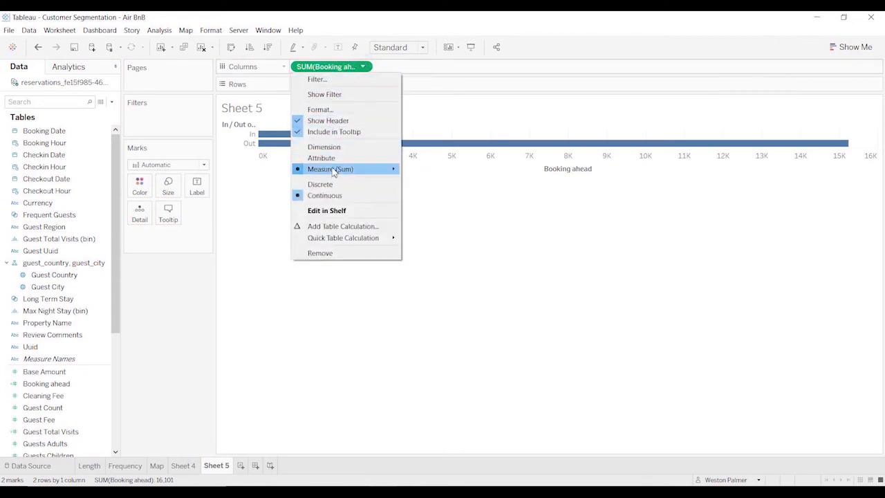
mouse_move(336, 172)
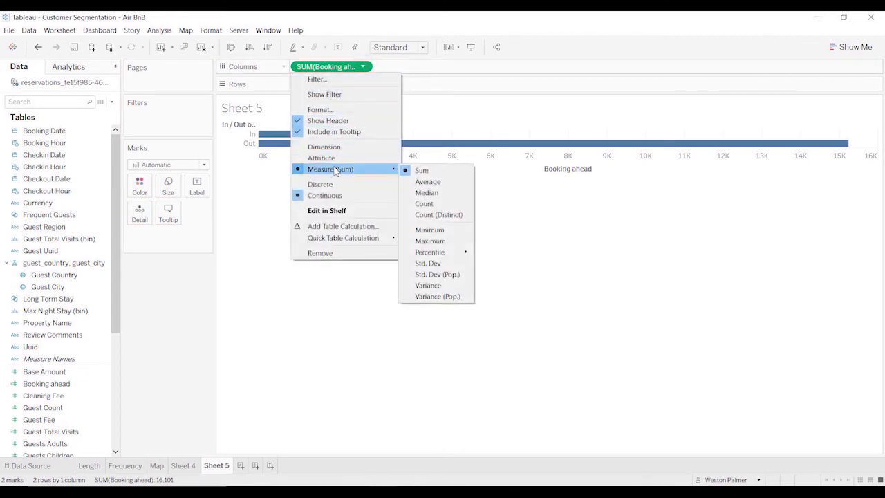
left_click(428, 182)
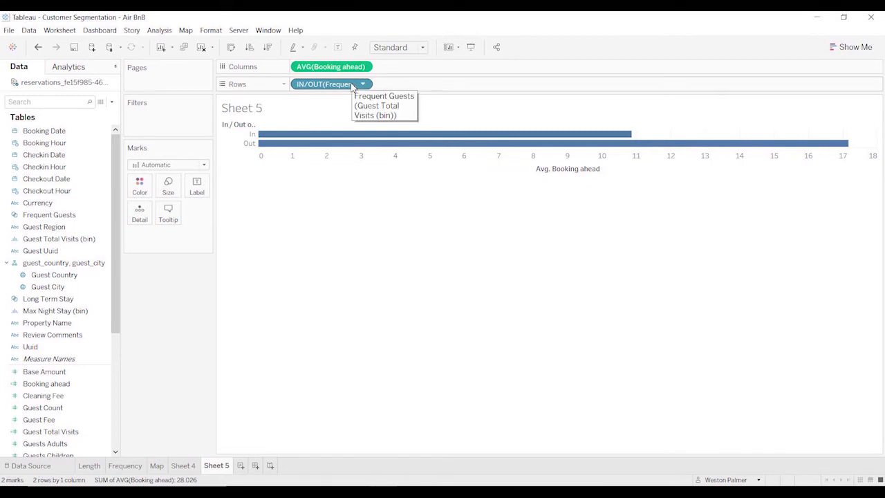
mouse_move(333, 139)
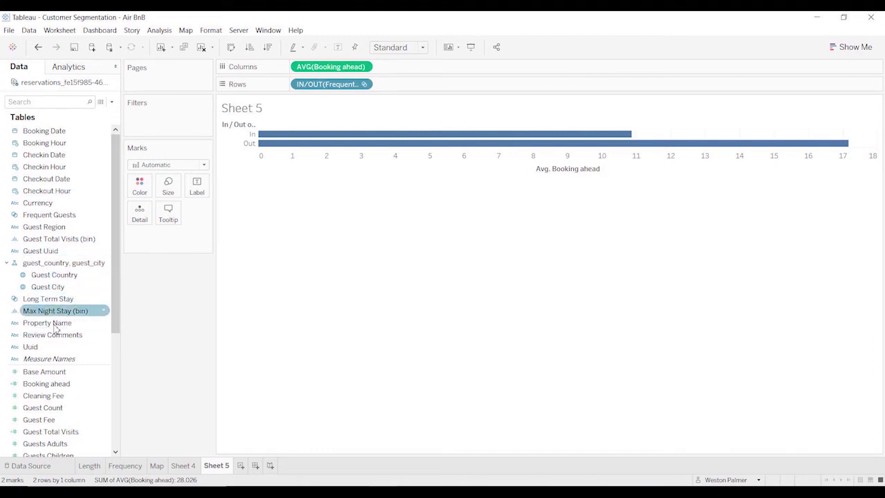
Add Uuid as detail to the marks and move the Frequent Guests set from rows to colour.
left_click_drag(39, 351, 132, 220)
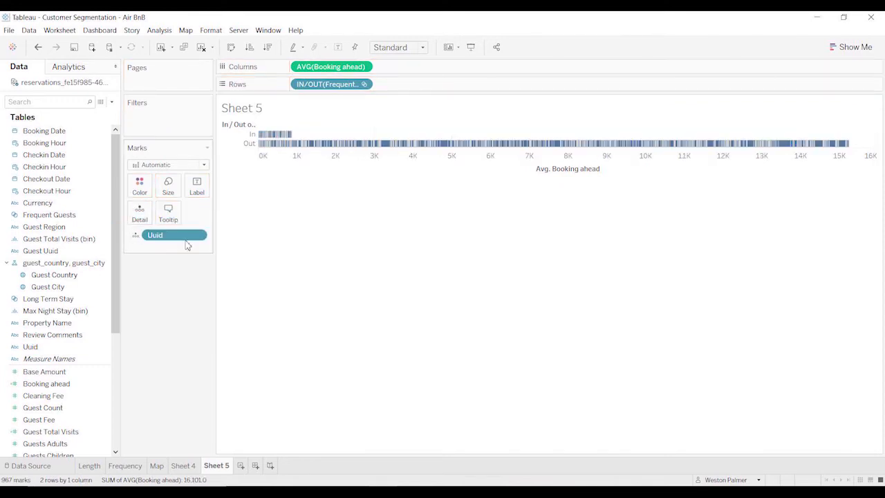
left_click_drag(322, 89, 152, 196)
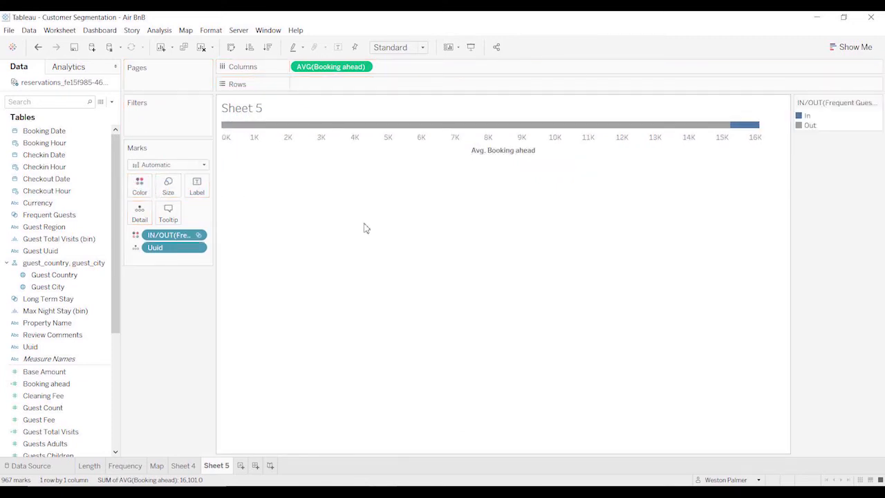
left_click(204, 166)
Convert the chart to a box-and-whisker plot and inspect the booking lead times of guests outside the Frequent Guests set.
left_click(855, 47)
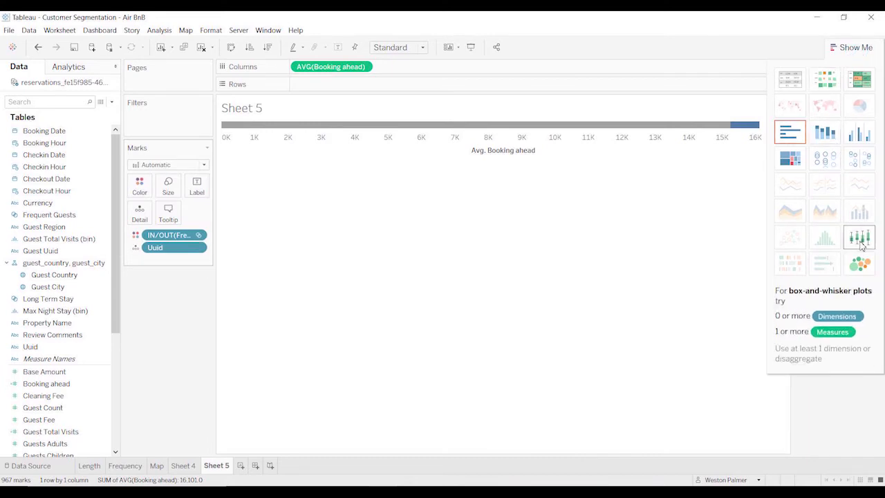
left_click(859, 240)
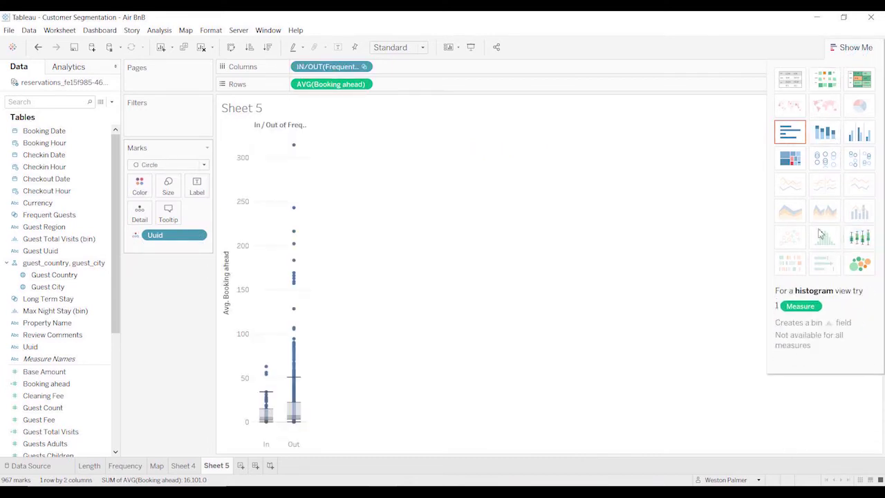
left_click(855, 47)
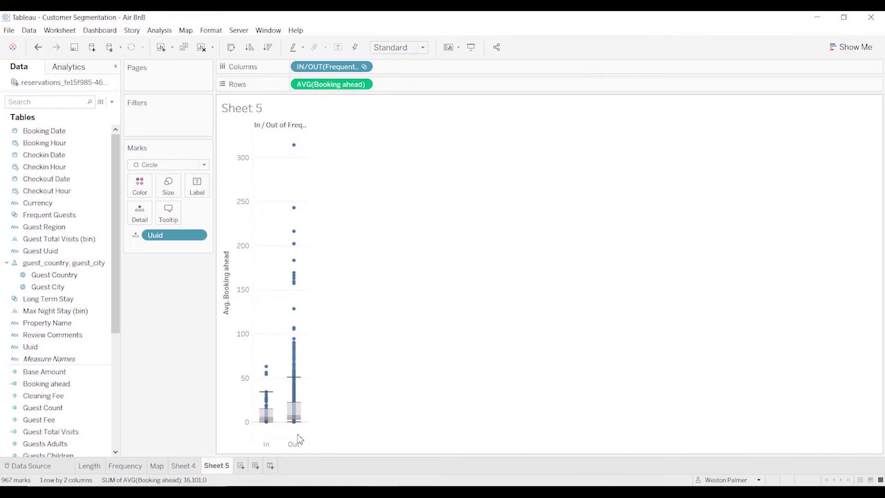
mouse_move(301, 430)
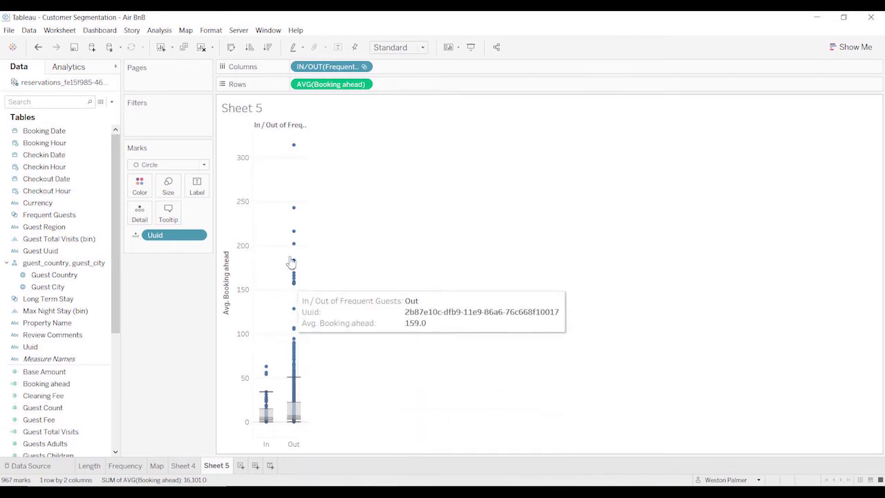
Replace the Frequent Guests set on columns with Max Night Stay (bin) and inspect the booking lead time box plots per bin.
mouse_move(295, 147)
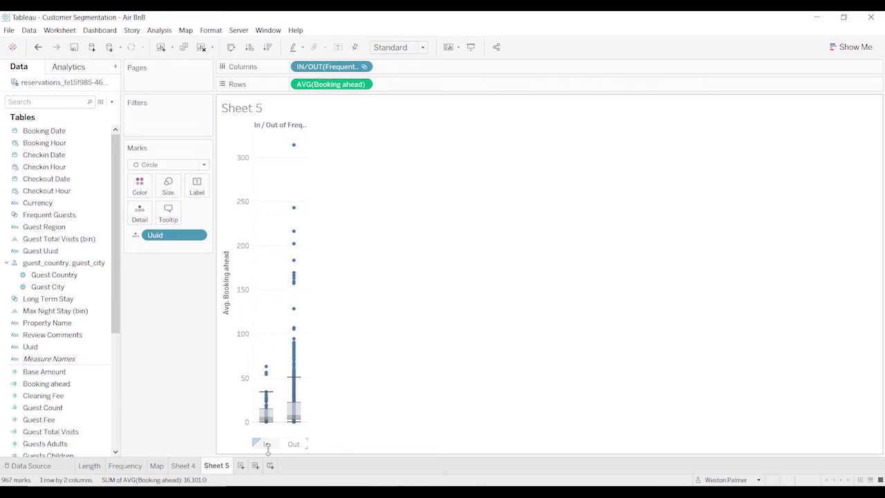
mouse_move(269, 373)
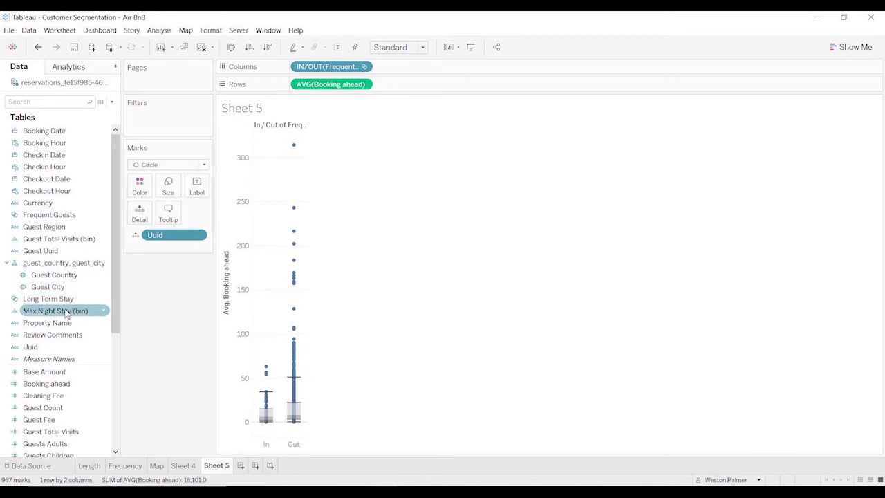
left_click_drag(66, 314, 340, 69)
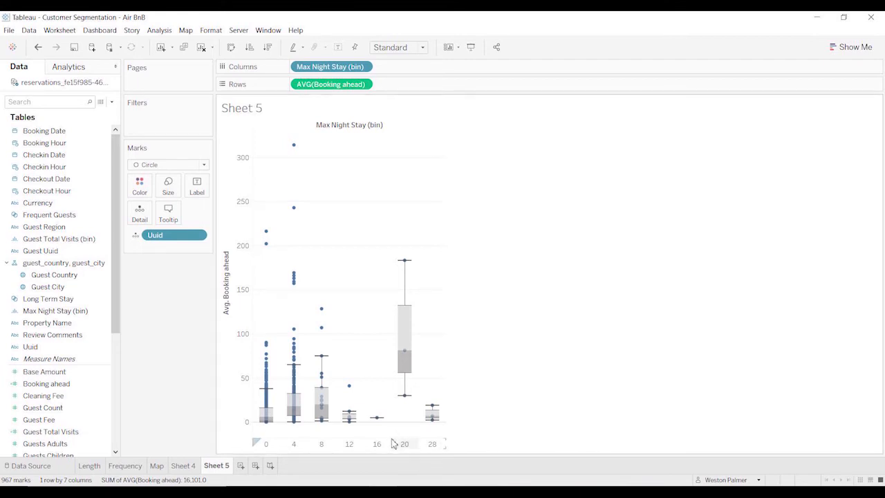
mouse_move(433, 423)
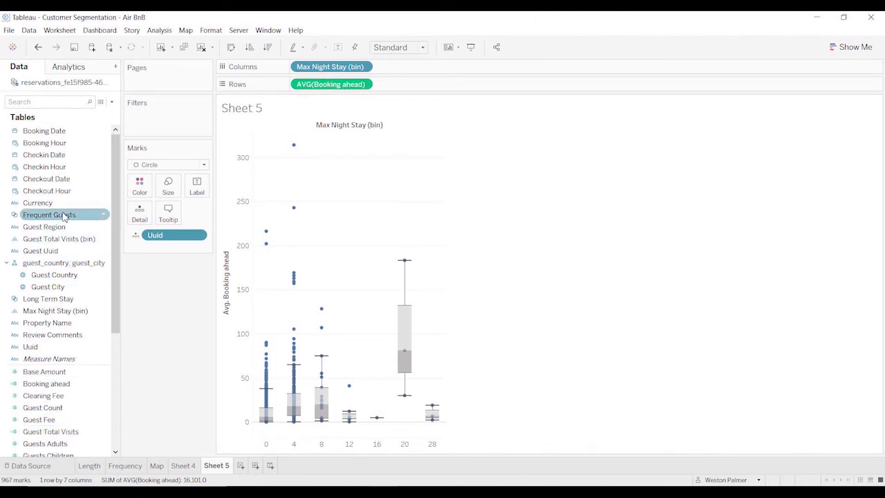
Colour the marks by the Frequent Guests set and assign red to the In members.
left_click_drag(63, 216, 145, 190)
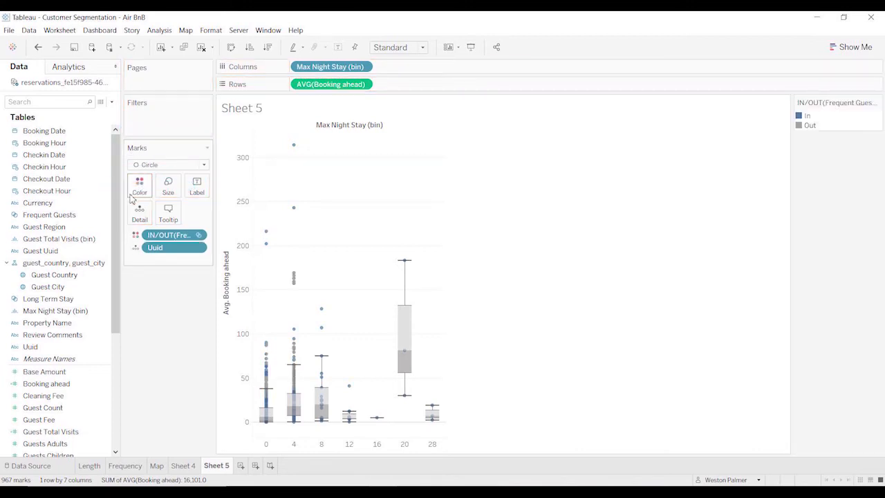
left_click(139, 185)
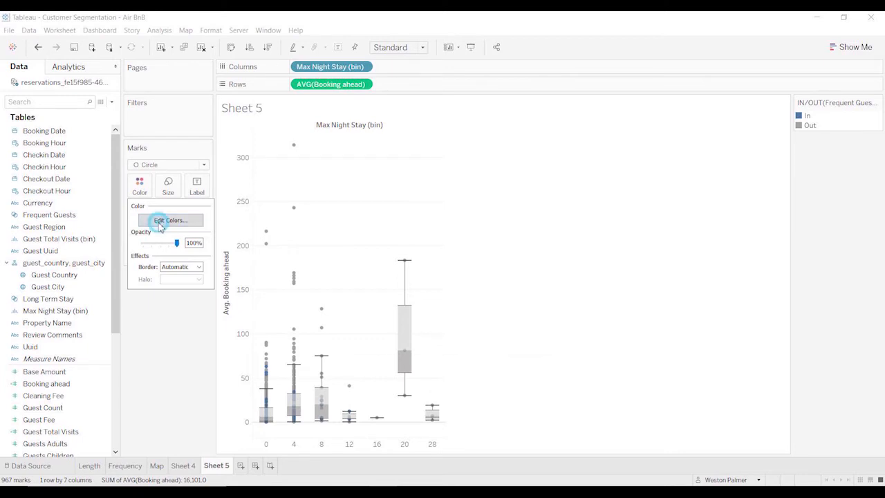
left_click(159, 220)
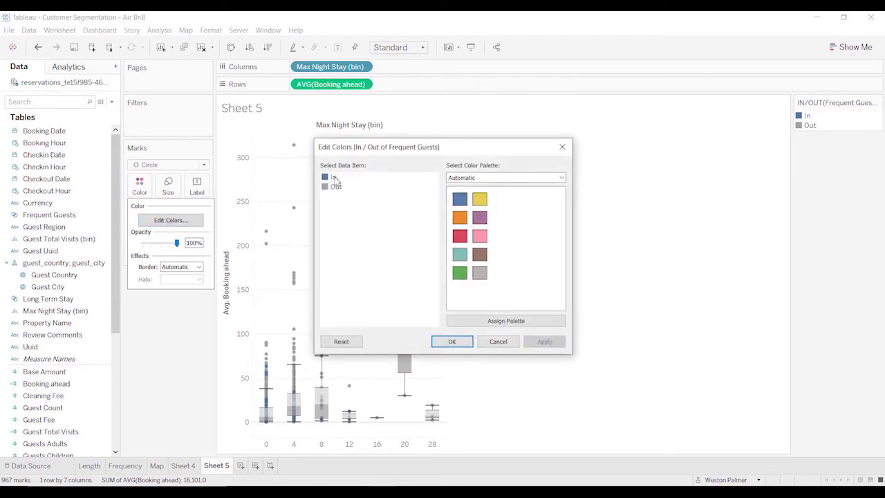
left_click(335, 179)
left_click(459, 236)
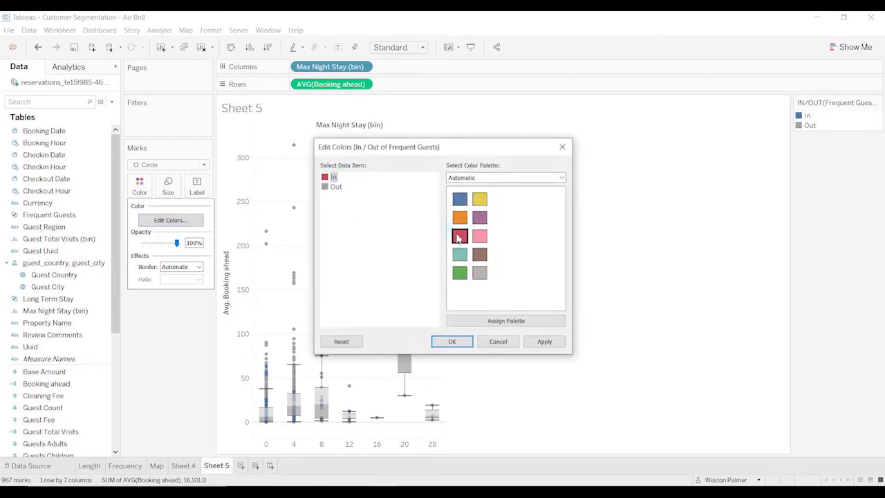
left_click(460, 341)
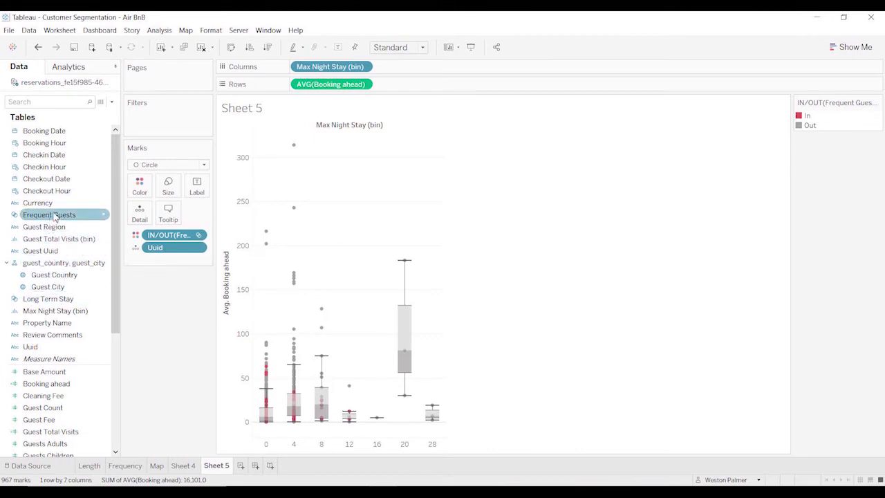
Change the mark type to Shape and assign the Frequent Guests set to shape.
left_click_drag(49, 215, 165, 329)
left_click(203, 165)
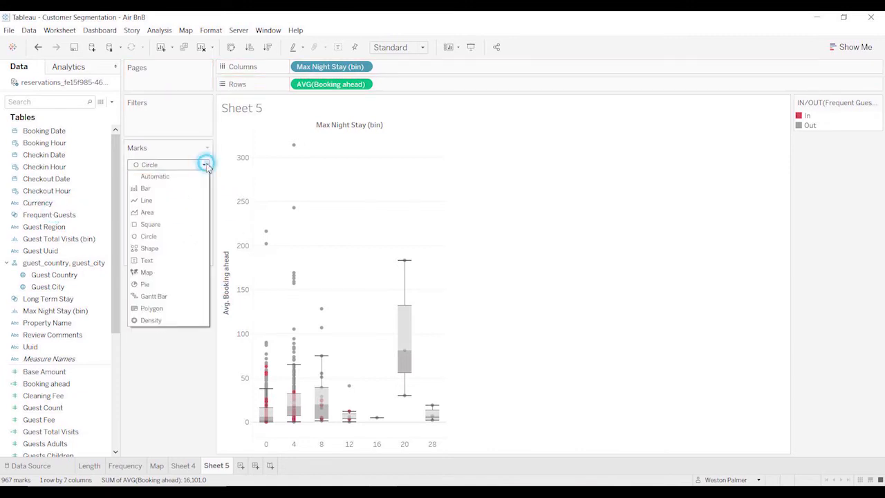
left_click(166, 253)
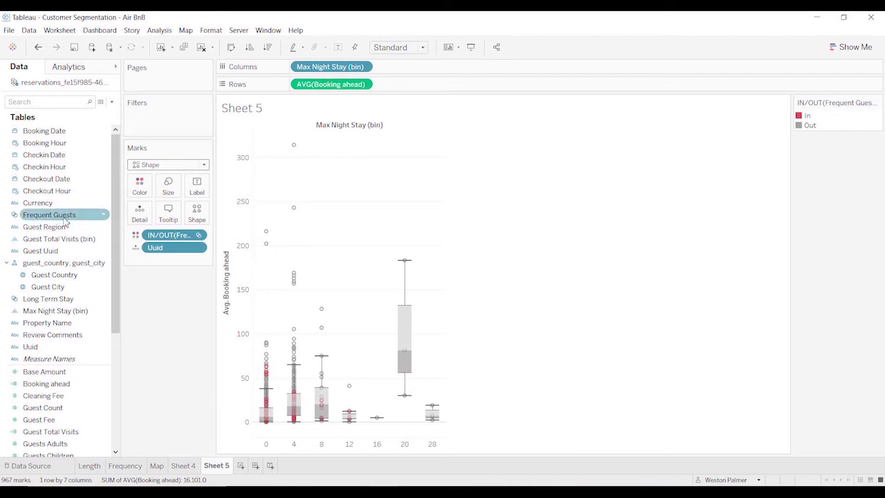
left_click_drag(50, 221, 200, 222)
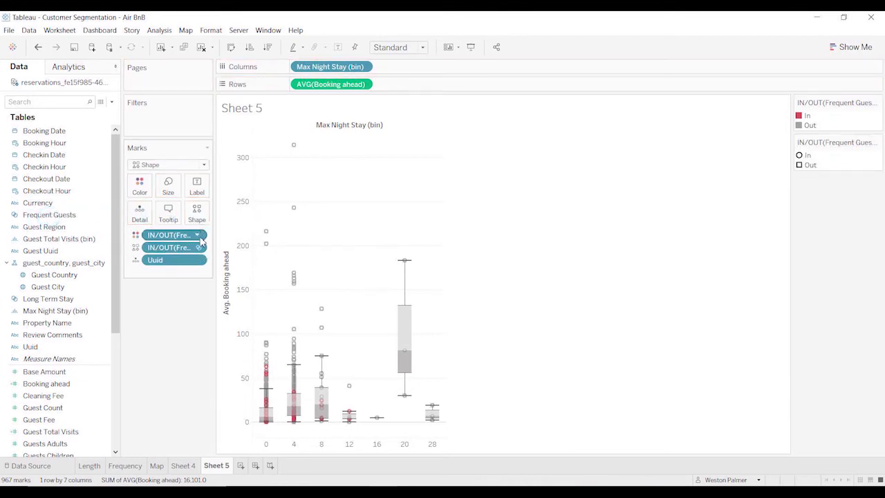
Use the Filled shape palette to give In members a star and Out members a circle.
left_click(197, 214)
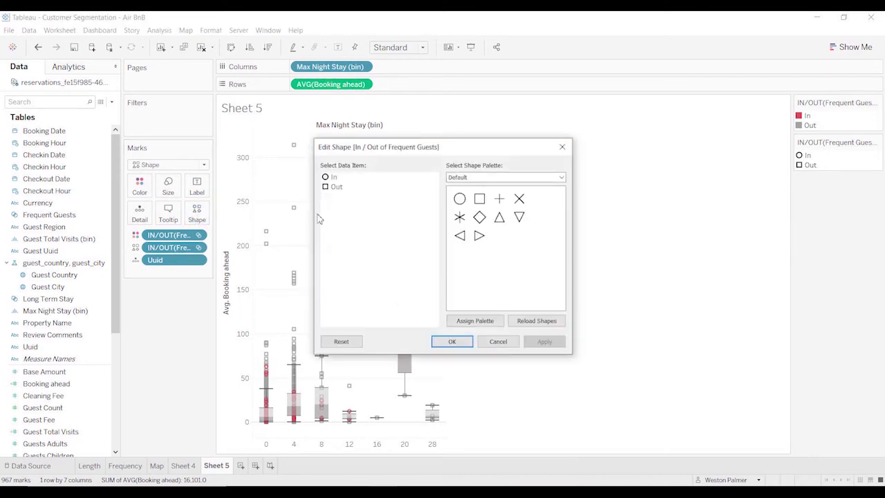
left_click(561, 178)
left_click(529, 194)
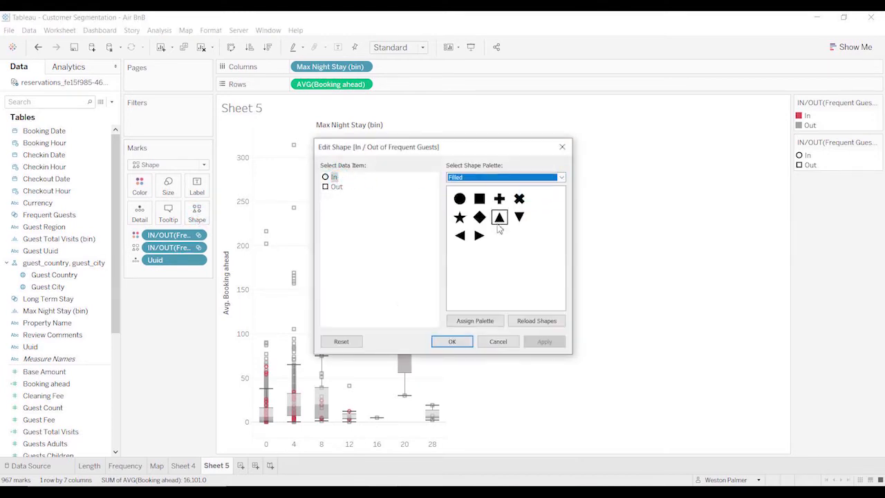
left_click(459, 217)
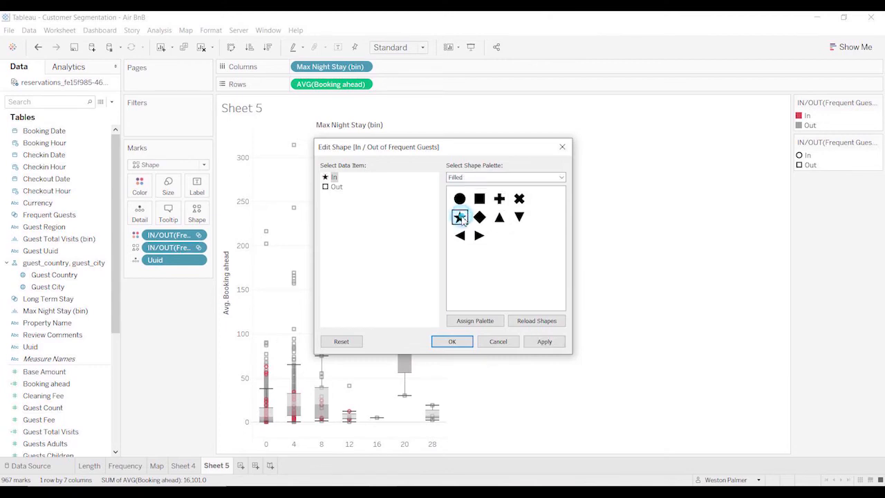
left_click(336, 188)
left_click(473, 177)
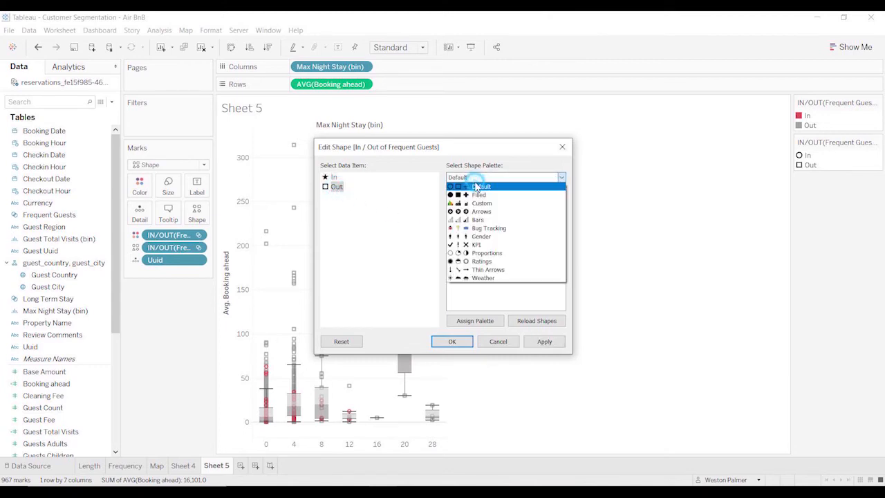
left_click(467, 195)
left_click(458, 198)
left_click(537, 341)
left_click(453, 342)
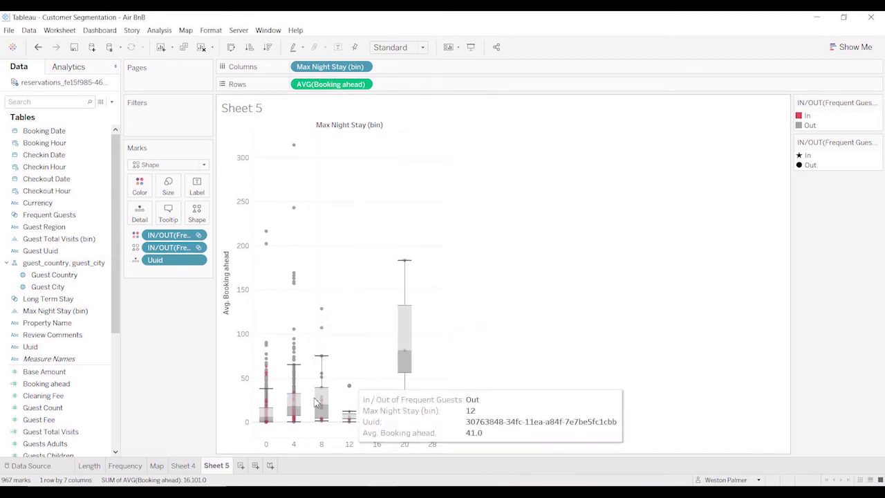
Enlarge the marks slightly and inspect the starred frequent guests in the lowest Max Night Stay bin.
left_click(168, 184)
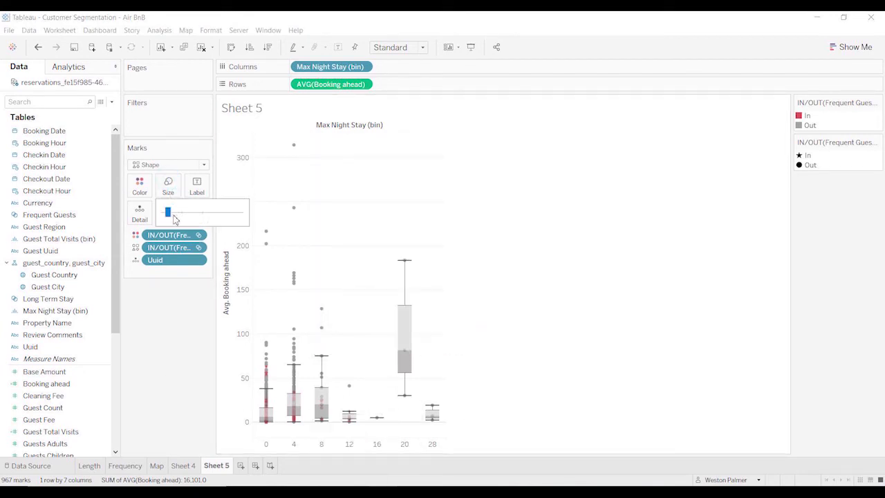
left_click_drag(170, 213, 177, 213)
left_click(190, 417)
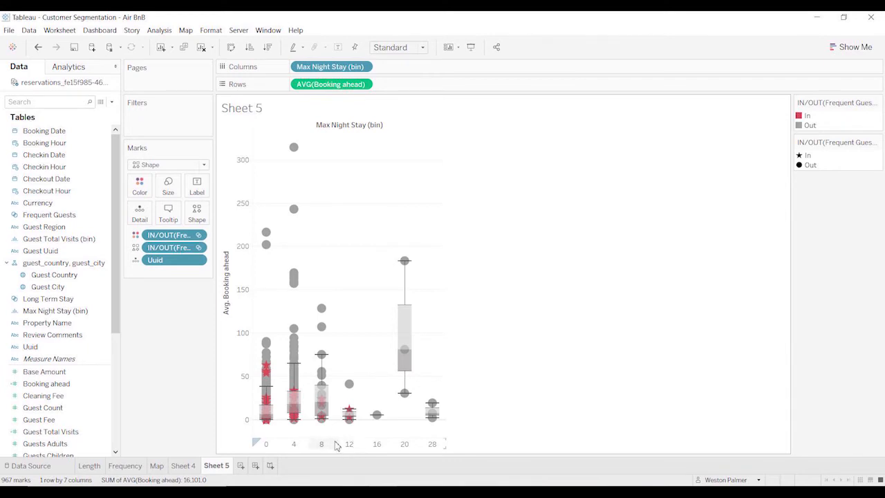
mouse_move(264, 423)
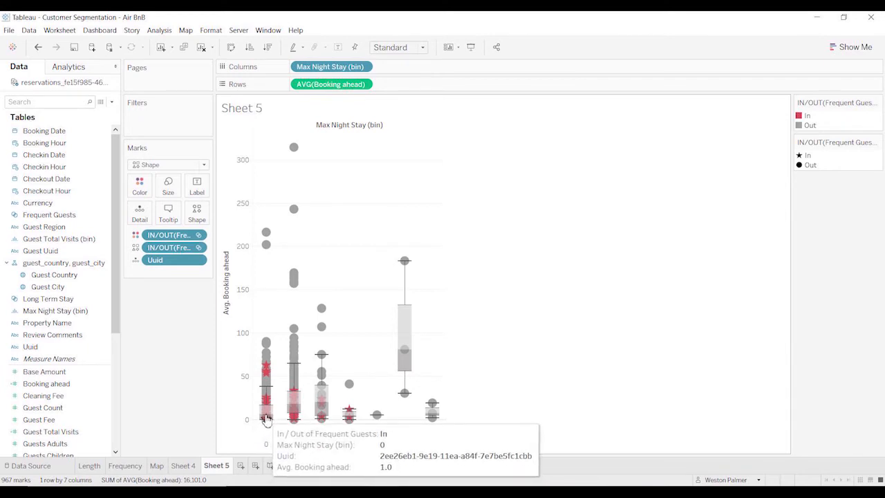
Filter the chart to the Frequent Guests set and inspect the box plots for the 4, 8 and 12 night bins.
left_click(67, 288)
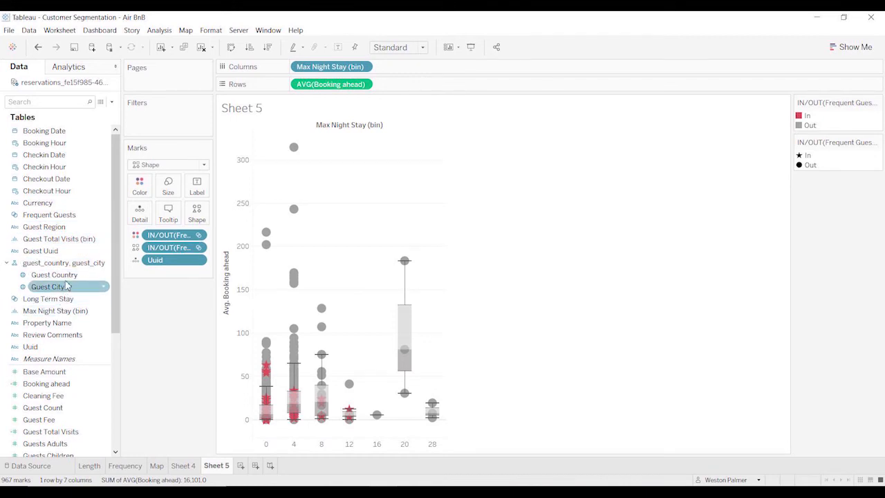
left_click_drag(51, 219, 163, 119)
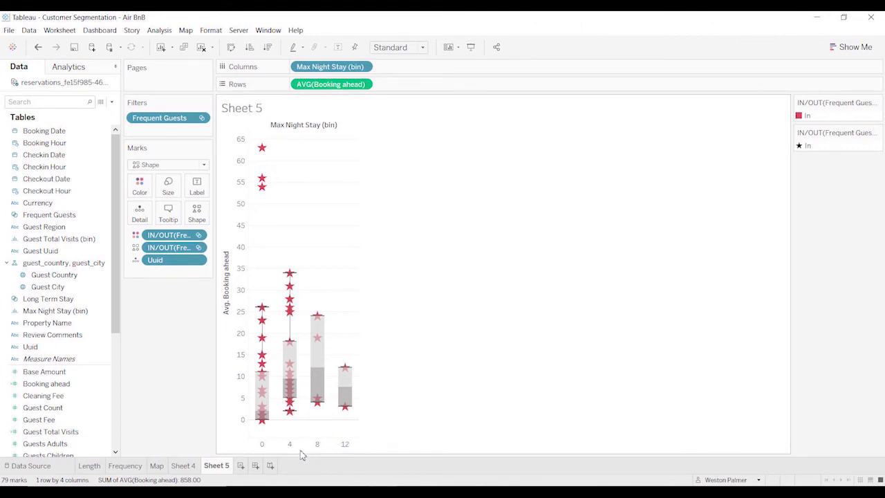
mouse_move(298, 384)
mouse_move(319, 371)
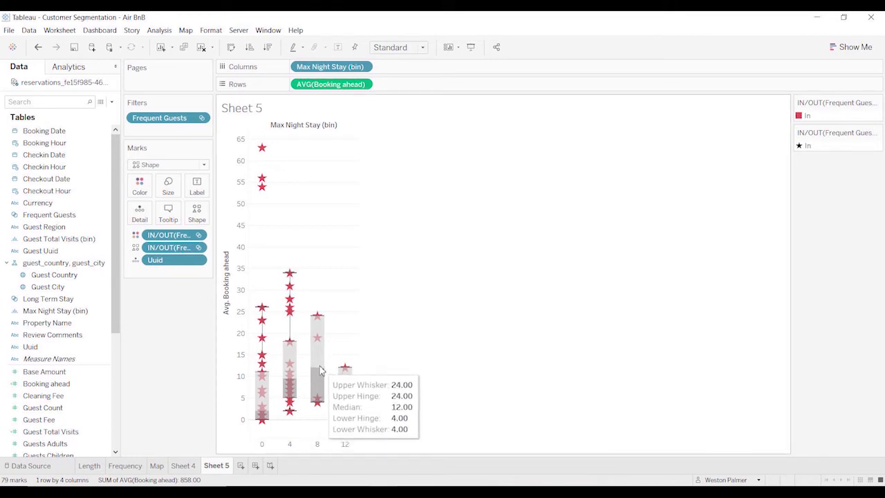
mouse_move(346, 384)
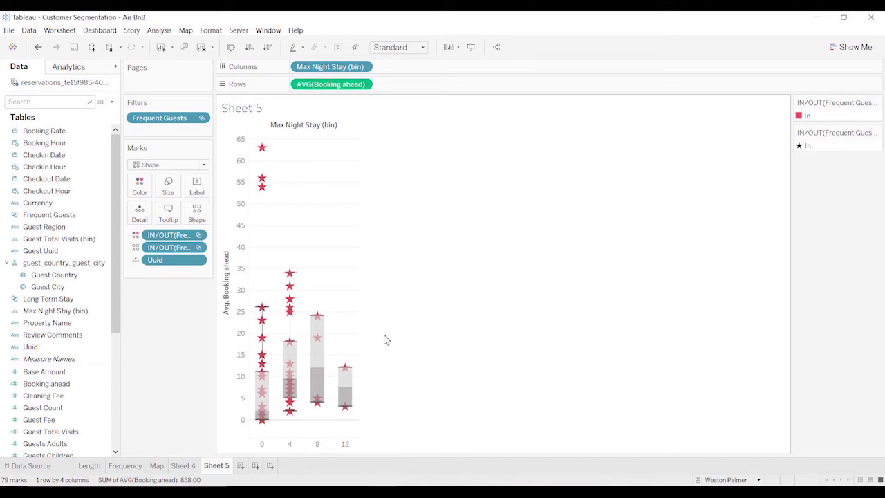
On a new worksheet, build a table with Guest Total Visits (bin) as rows and Max Night Stay (bin) as columns.
key("ctrl+m")
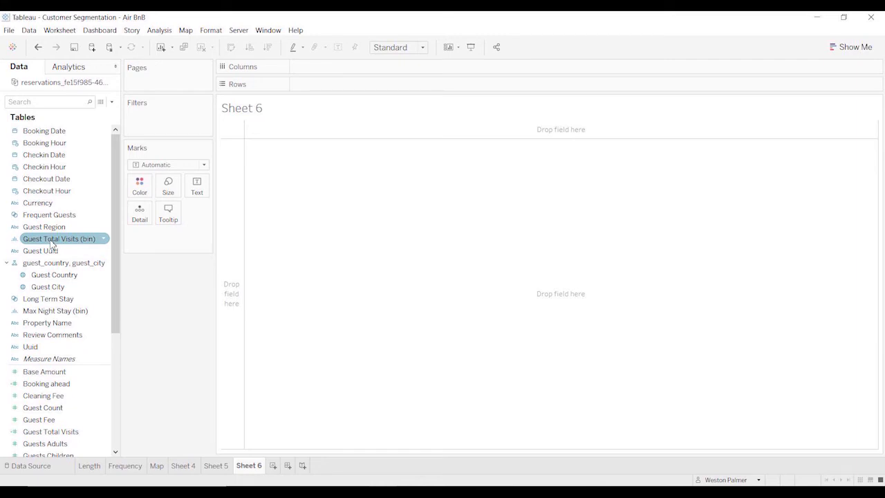
left_click_drag(51, 242, 240, 282)
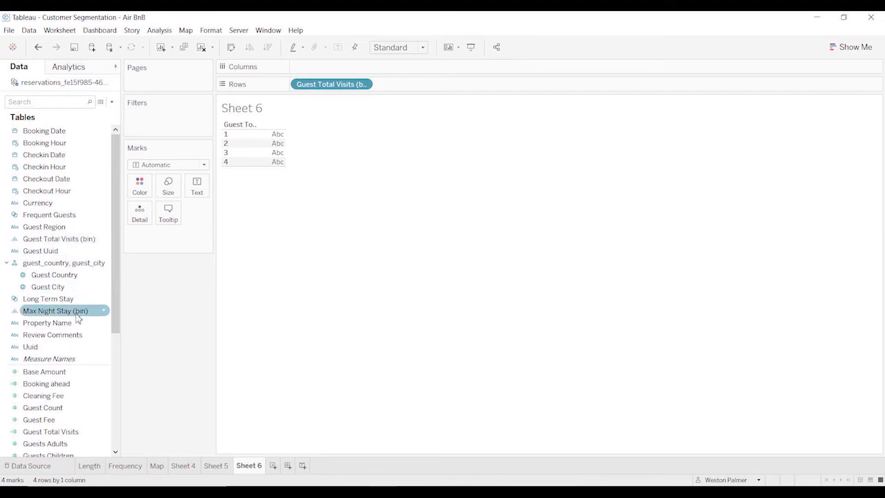
left_click_drag(80, 318, 338, 78)
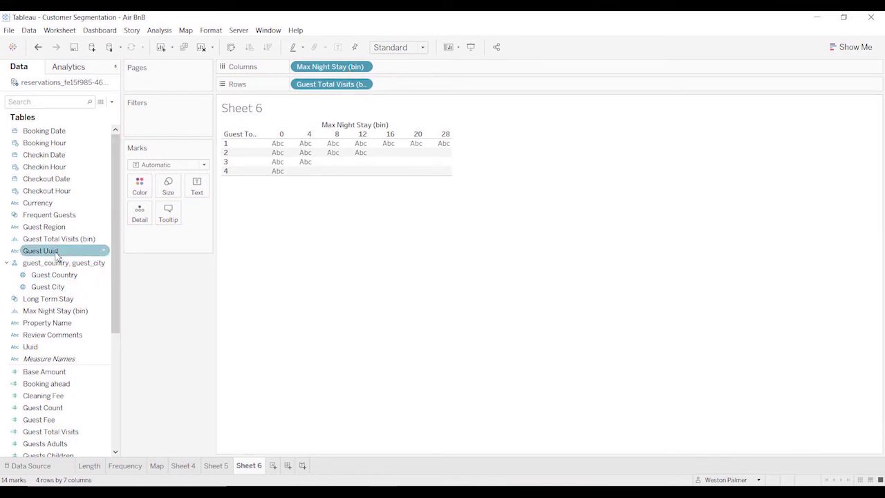
Show Guest Uuid as text in the table cells, aggregated as a distinct count.
left_click_drag(58, 252, 302, 169)
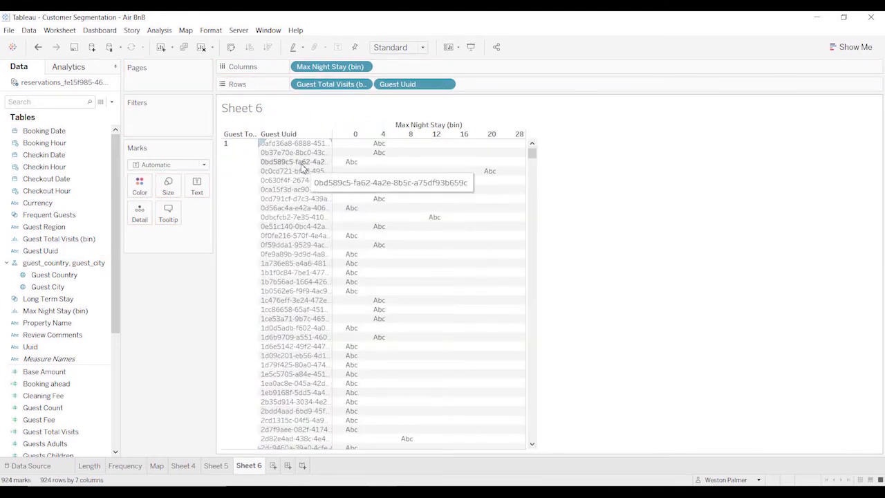
left_click_drag(412, 88, 197, 195)
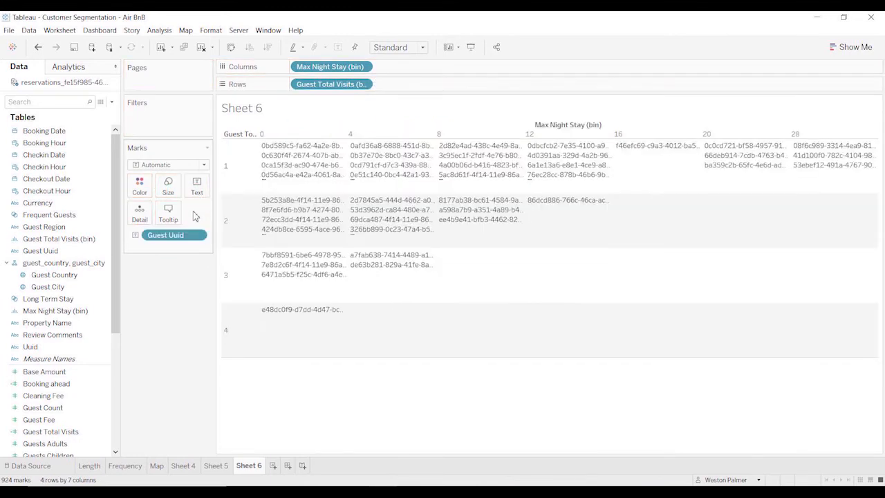
left_click(197, 235)
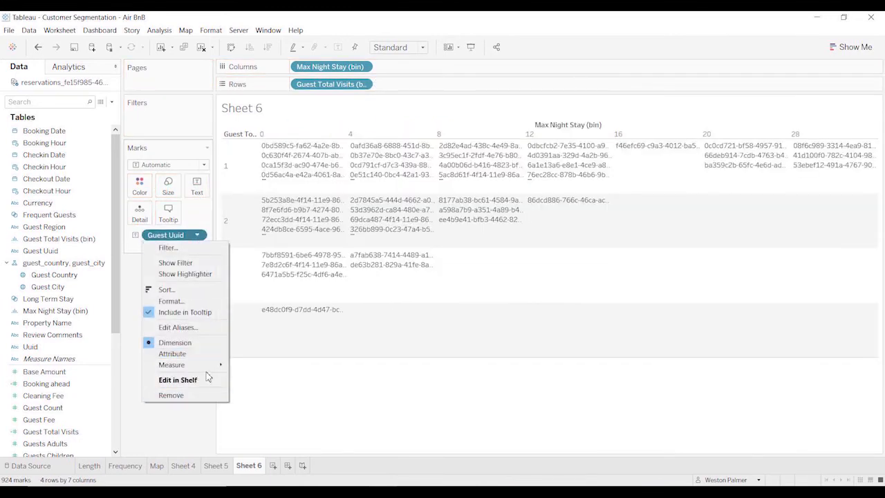
mouse_move(207, 365)
left_click(261, 400)
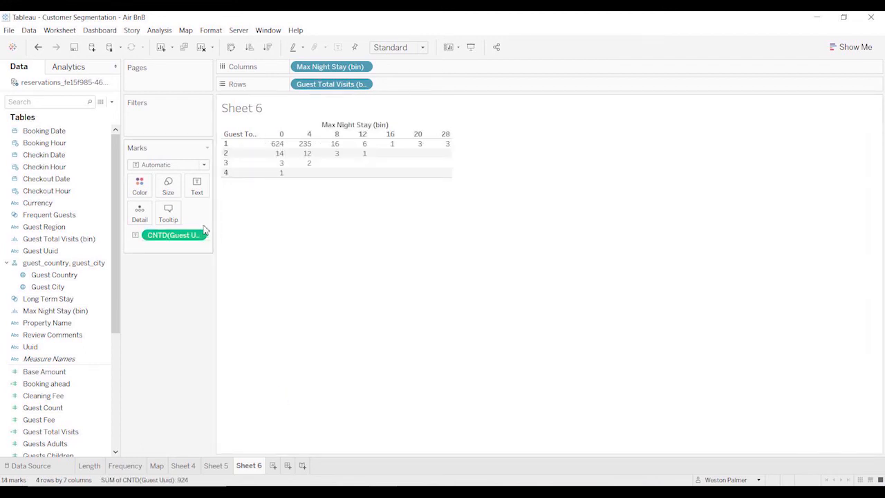
Widen the row header to fit the full Guest Total Visits (bin) title and inspect the guest counts for three visits.
left_click_drag(258, 172, 299, 179)
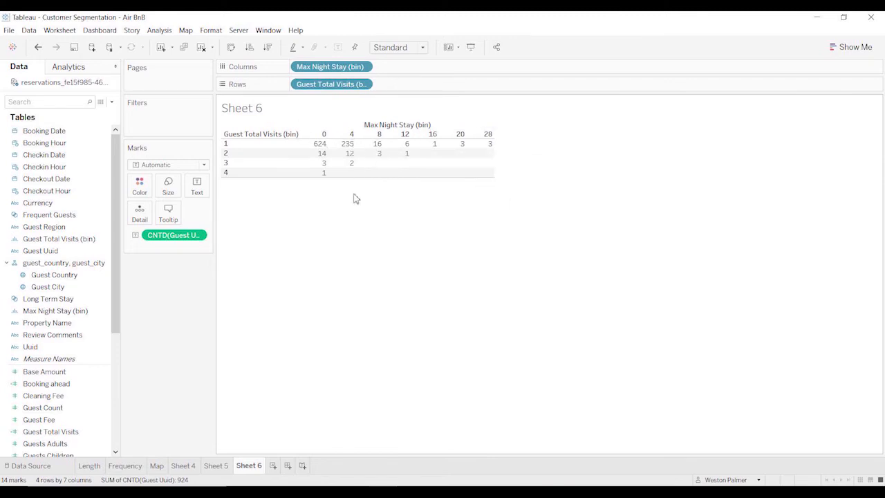
mouse_move(325, 179)
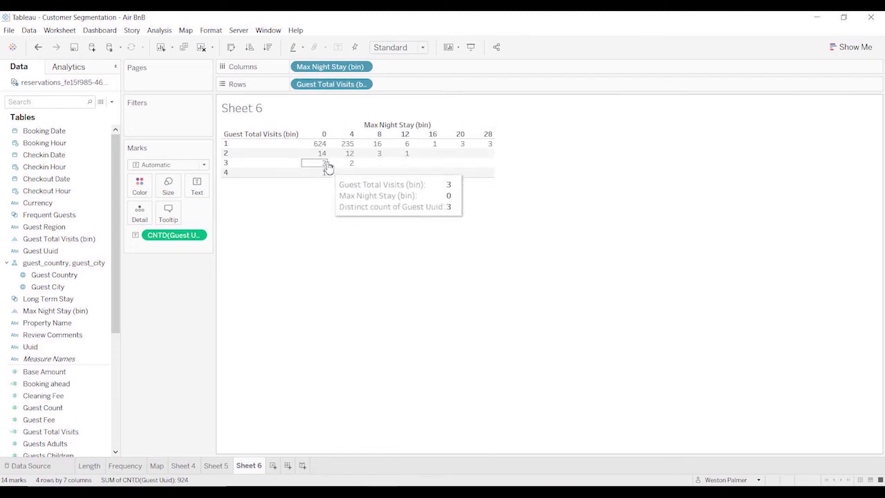
mouse_move(335, 165)
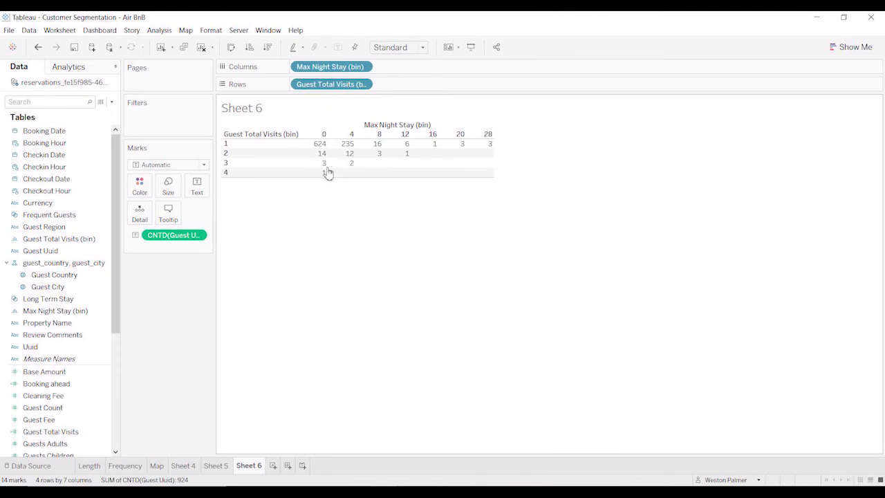
Display the distinct guest count in the table as percent of total, computed across the entire table.
left_click(198, 236)
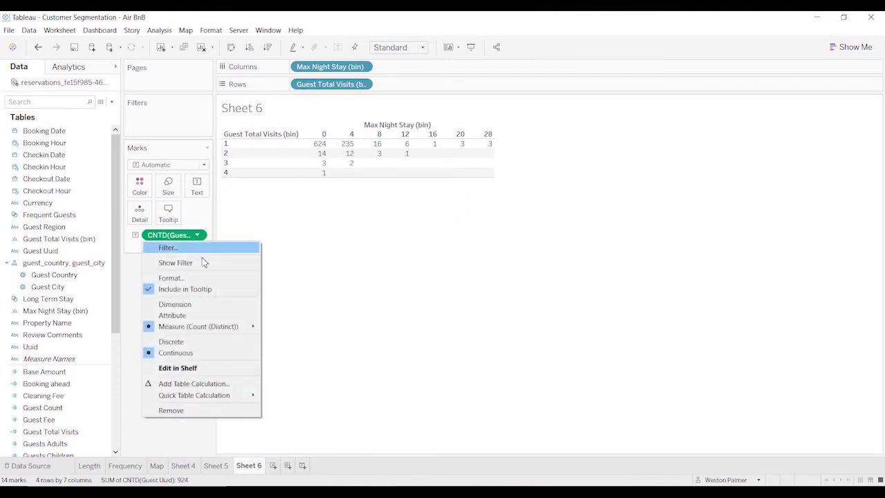
mouse_move(216, 400)
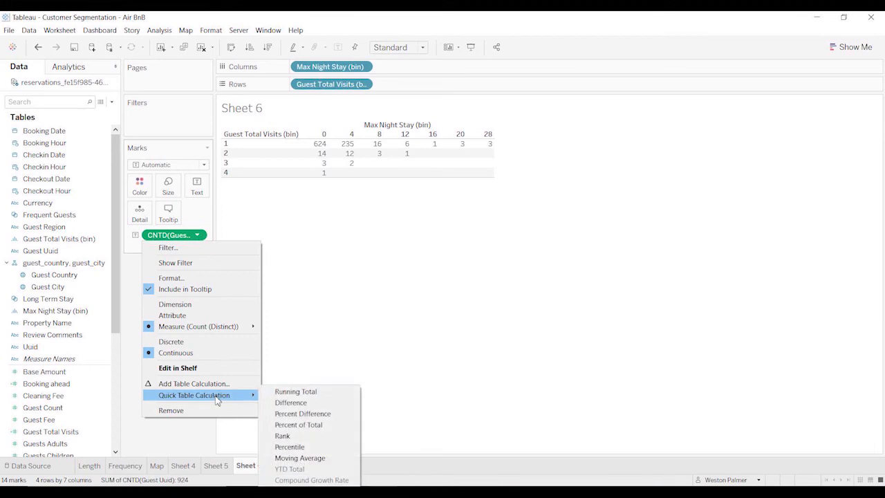
left_click(334, 425)
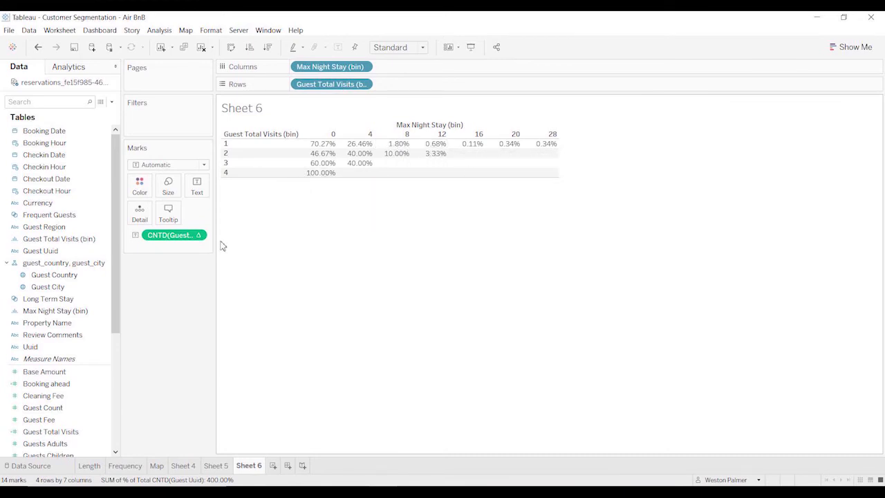
left_click(197, 237)
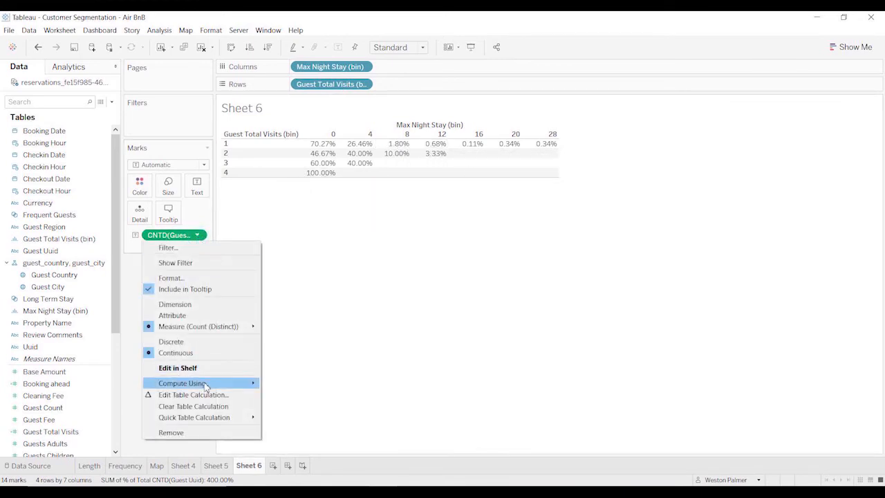
mouse_move(206, 386)
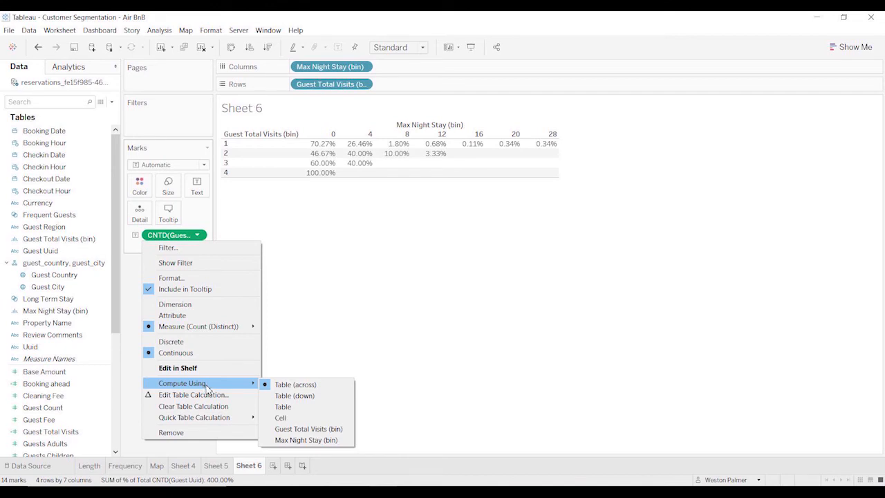
left_click(290, 407)
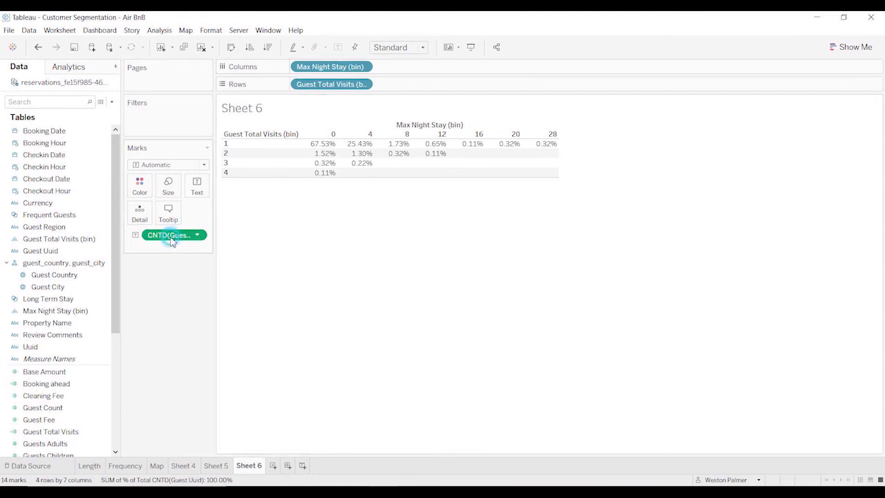
Color the cells by a copy of the percent-of-total guest count and set the mark type to Square.
left_click_drag(172, 240, 143, 190)
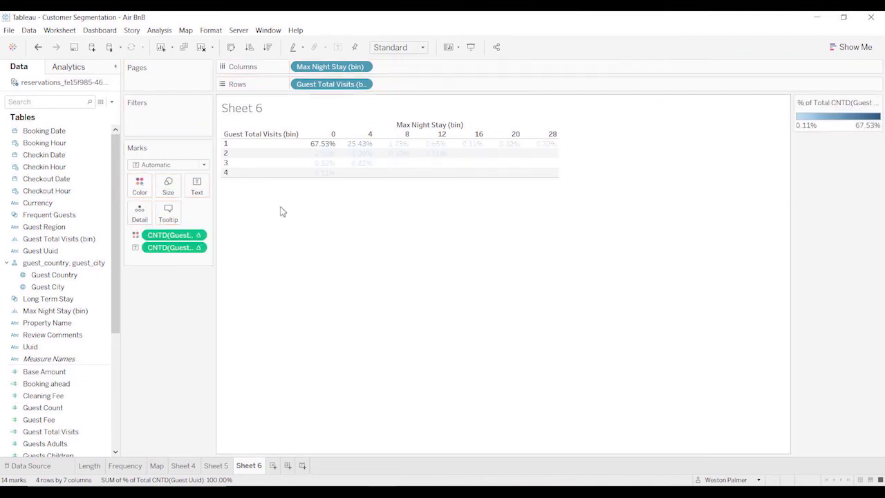
left_click(203, 164)
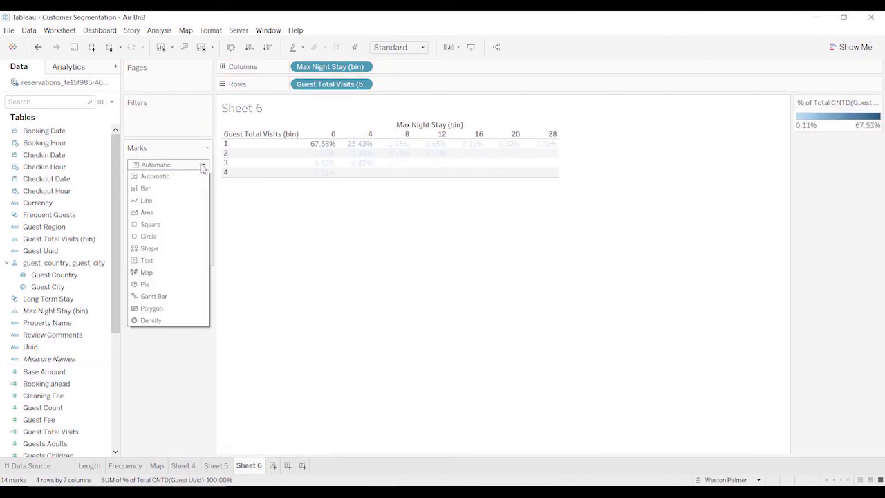
left_click(167, 230)
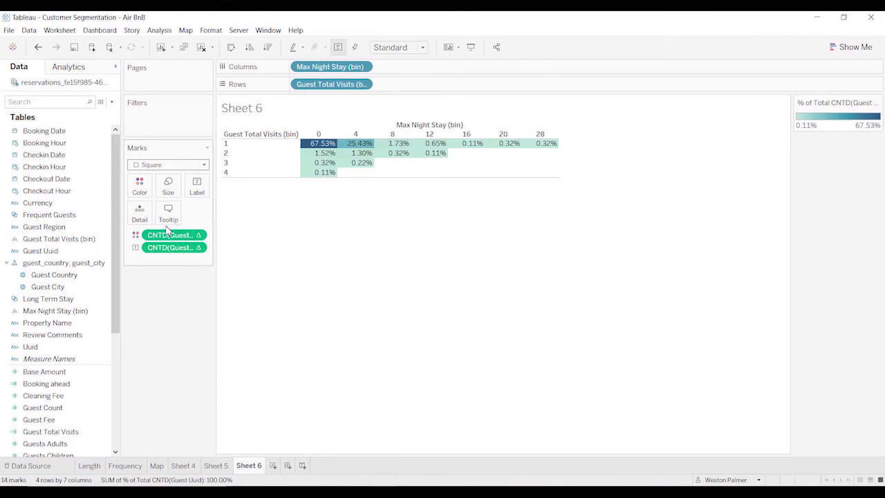
left_click(184, 326)
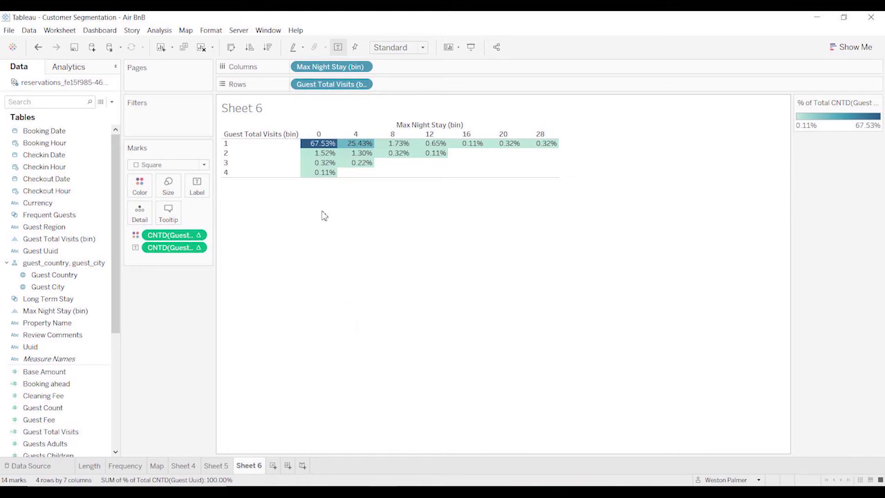
mouse_move(322, 148)
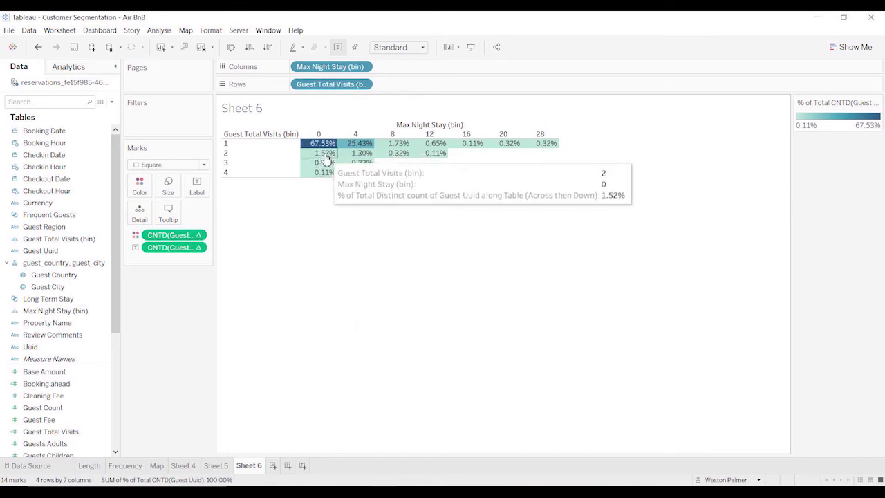
mouse_move(365, 147)
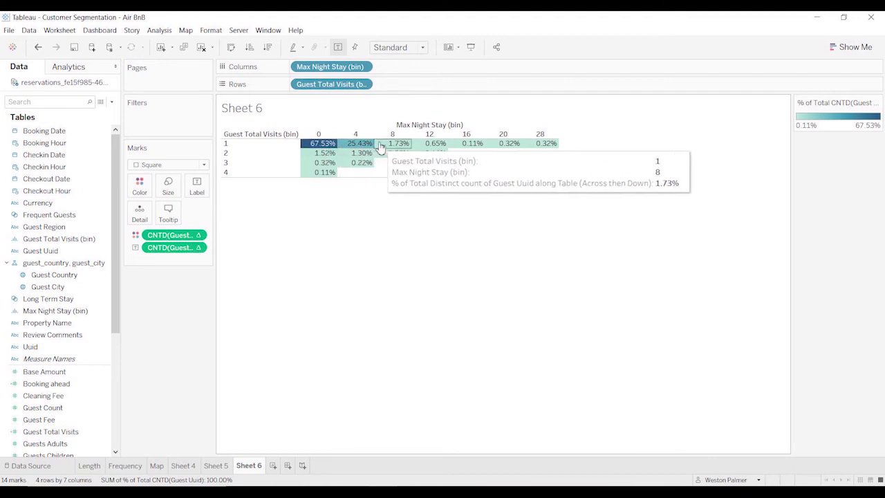
Rename the worksheet Heat Map and inspect the guest percentages for repeat visits.
double_click(250, 465)
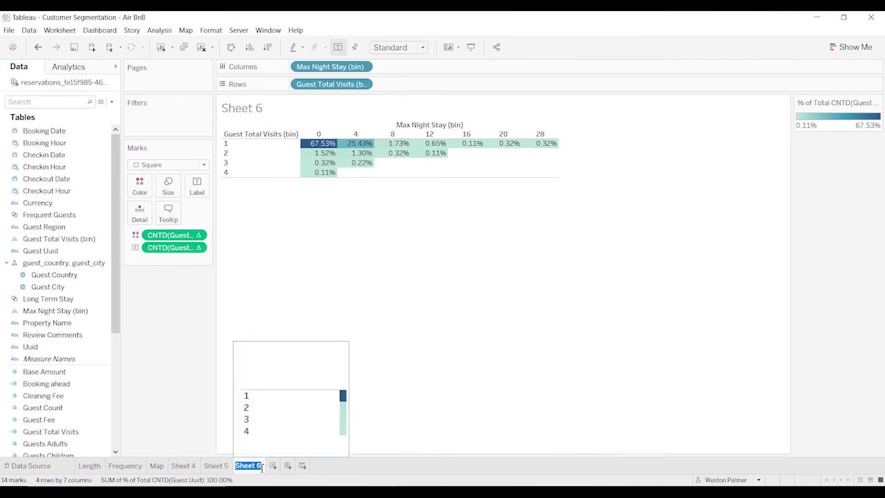
type("Heat Map")
key("Return")
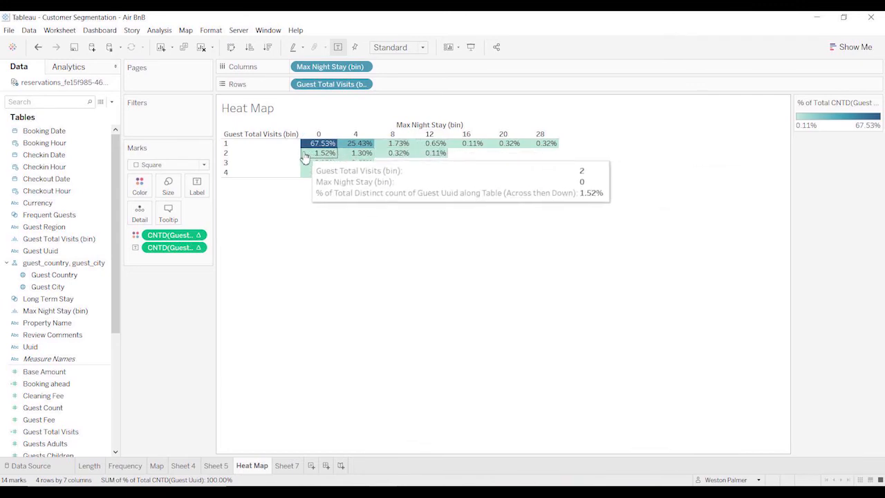
mouse_move(332, 174)
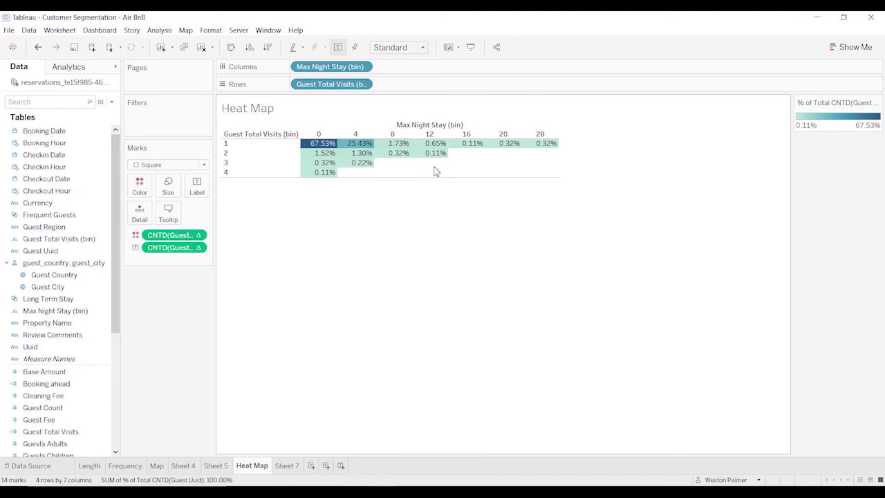
mouse_move(398, 163)
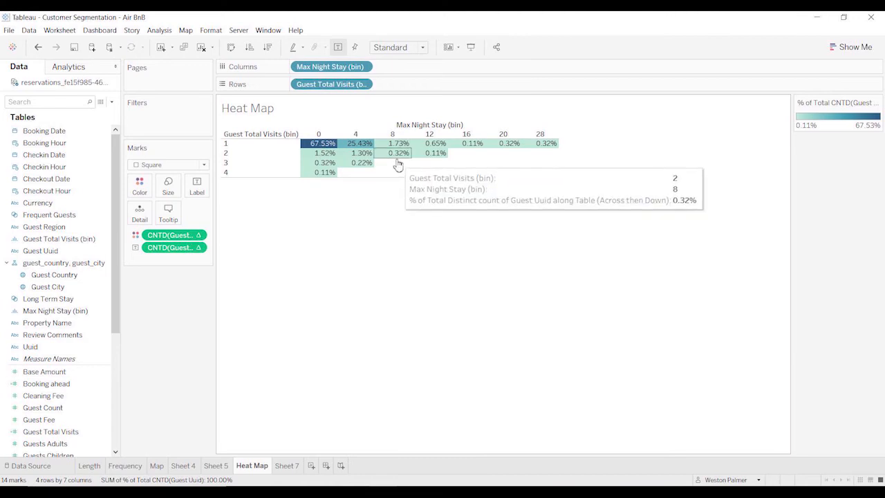
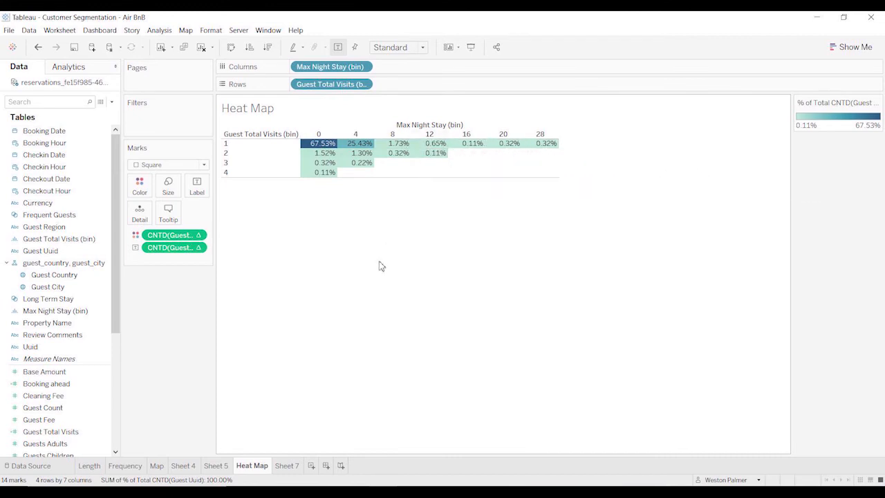
Create a new calculated field and name it Guest Segment.
left_click(111, 101)
left_click(97, 112)
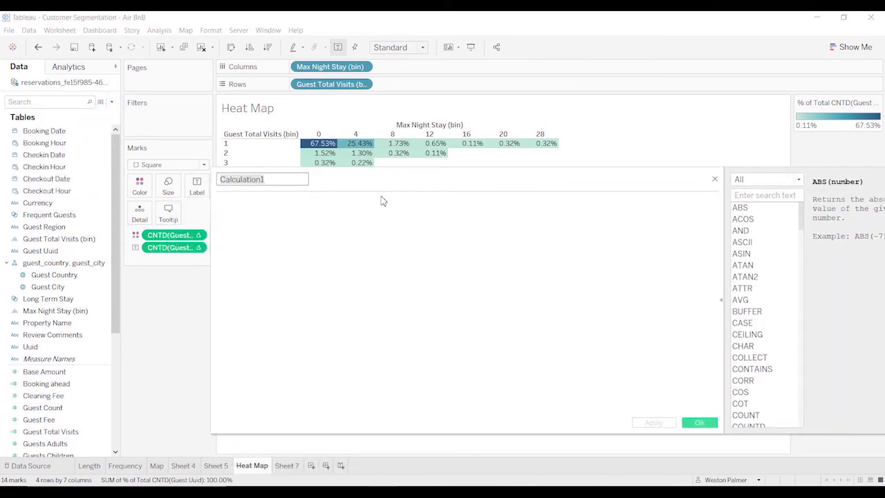
type("C")
type("uest ")
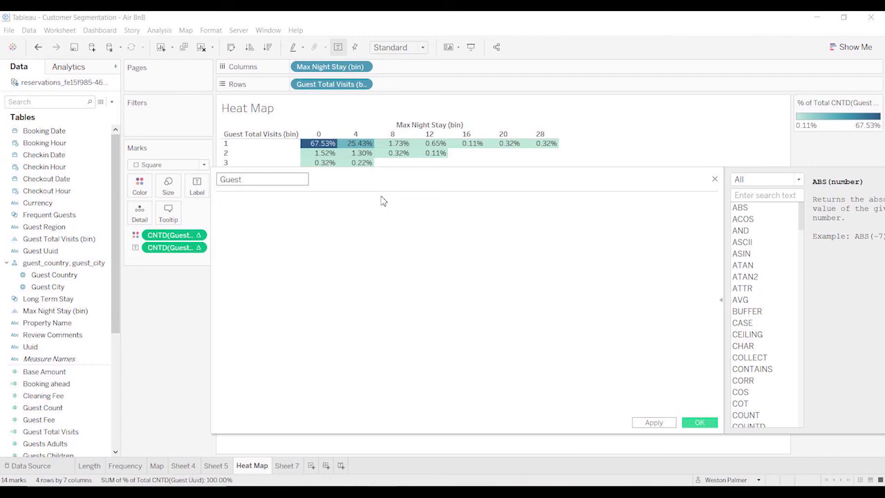
type("Segment")
Begin the formula with the condition IF [Guest Total Visits (bin)]>1 THEN.
left_click(391, 237)
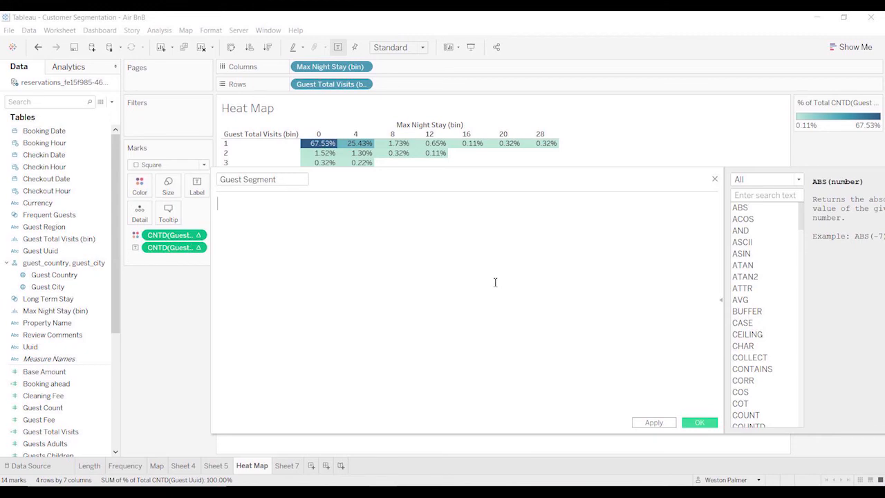
type("IF ")
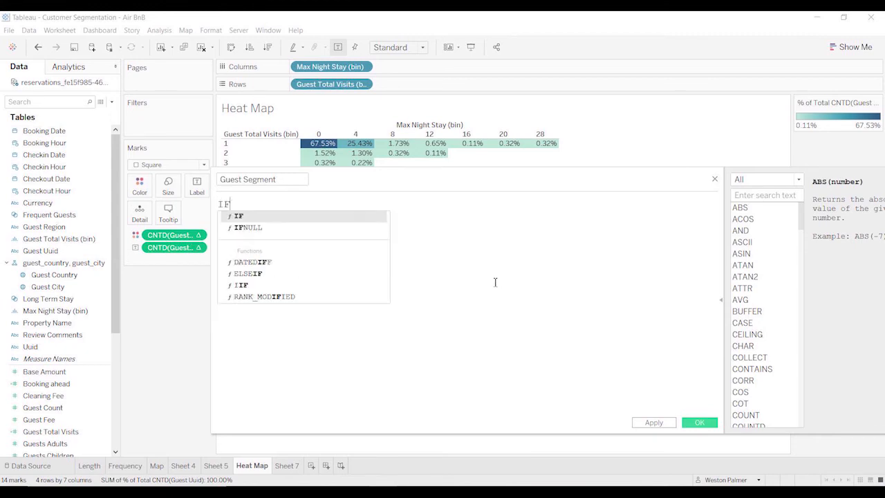
type("gu")
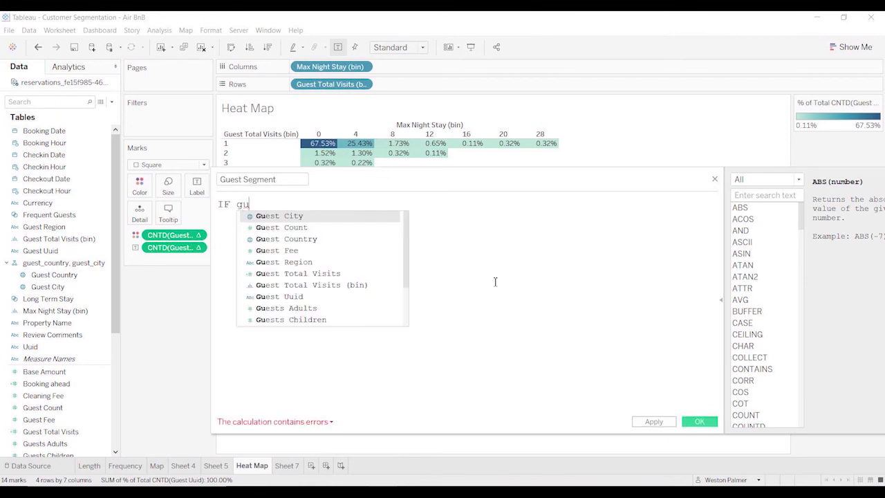
type("est")
key("Down")
key("Down")
key("Down")
key("Down")
key("Down")
key("Down")
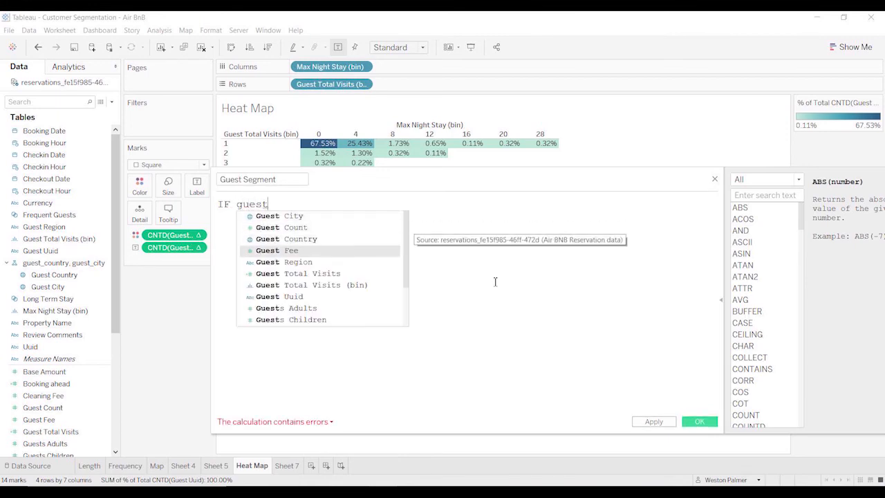
key("Return")
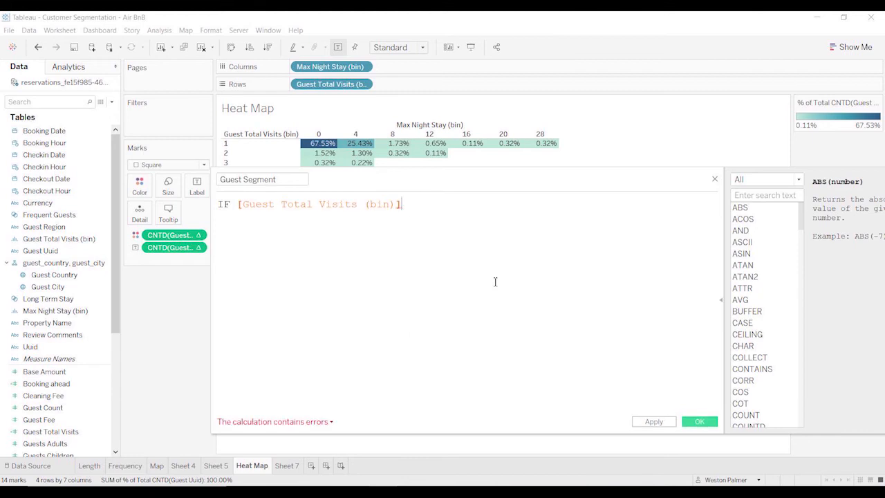
type(">1 THEN")
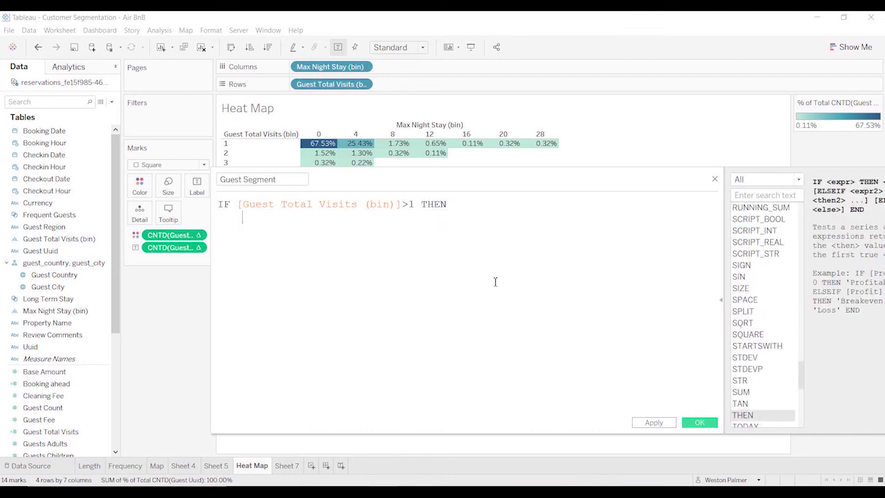
Return "Frequent Guests" on an indented line as the result of the first condition.
key("Return")
key("Tab")
type("\"Fregues")
key("BackSpace")
key("BackSpace")
key("BackSpace")
key("BackSpace")
type("quest")
key("BackSpace")
key("BackSpace")
type("nt Guests\" ")
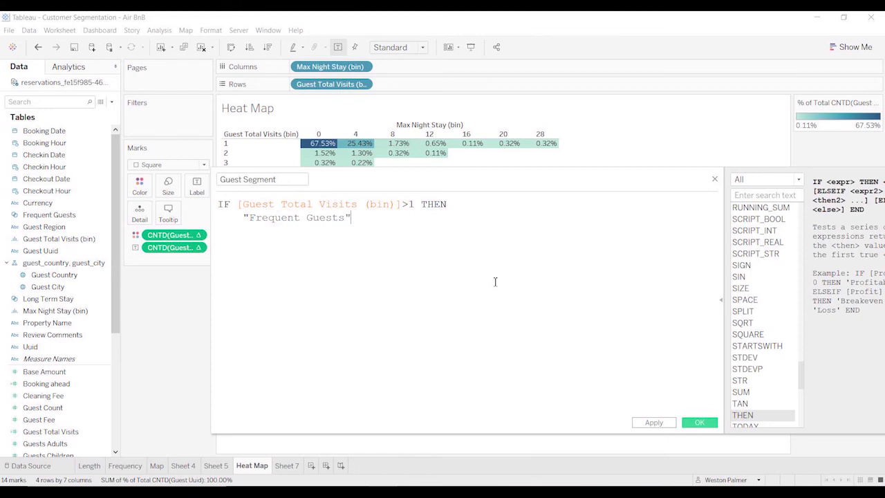
type("ELSE")
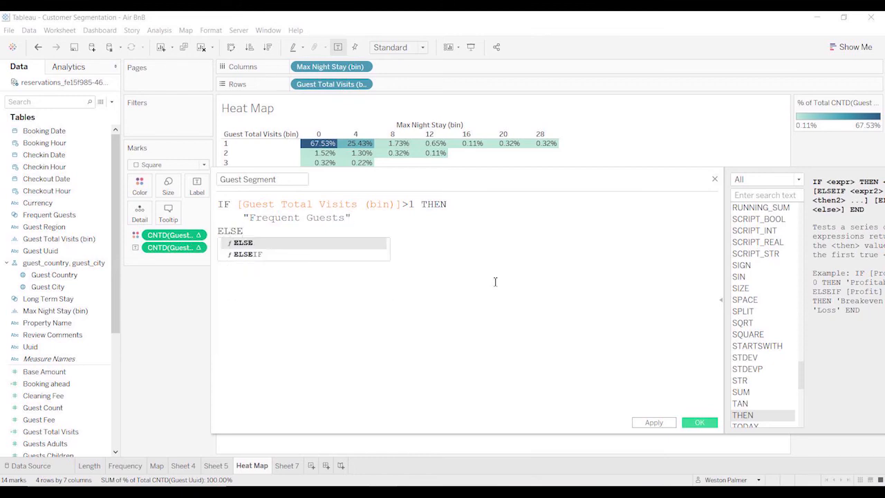
type("IF")
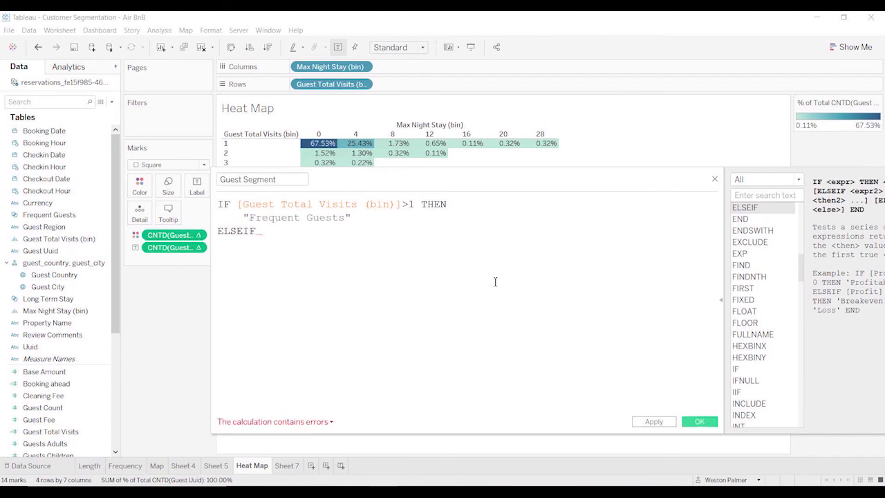
type(" max")
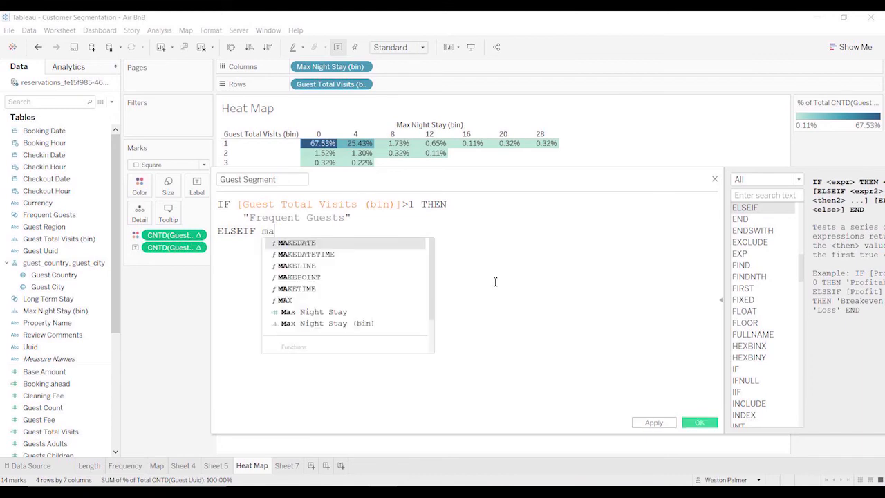
Add the second condition ELSEIF [Max Night Stay (bin)]>=8 THEN to the Guest Segment formula.
key("Down")
key("Down")
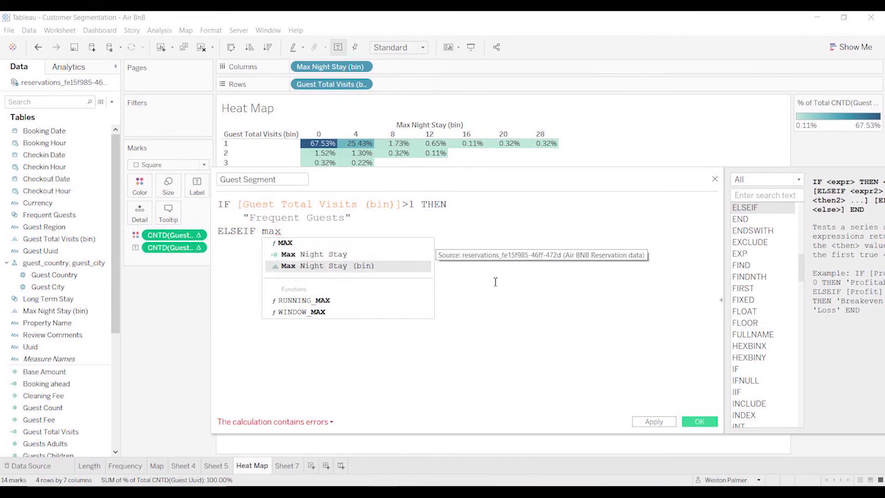
key("Return")
type(">")
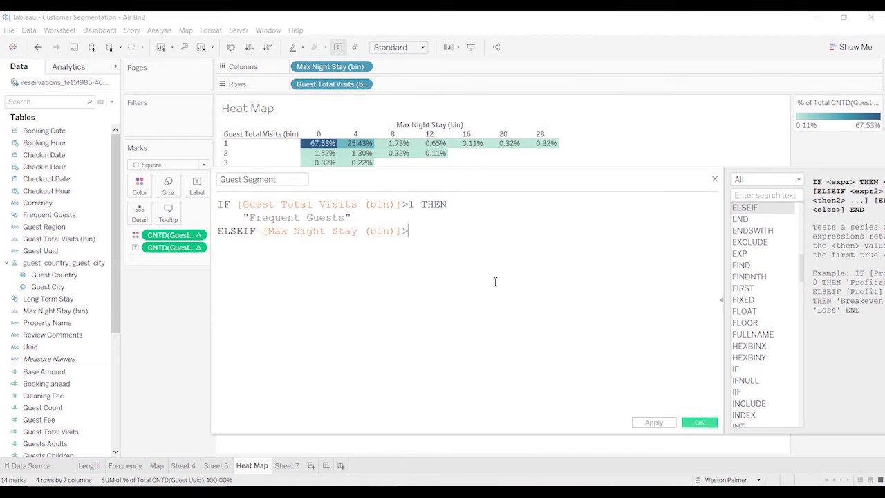
type("=8 THEN")
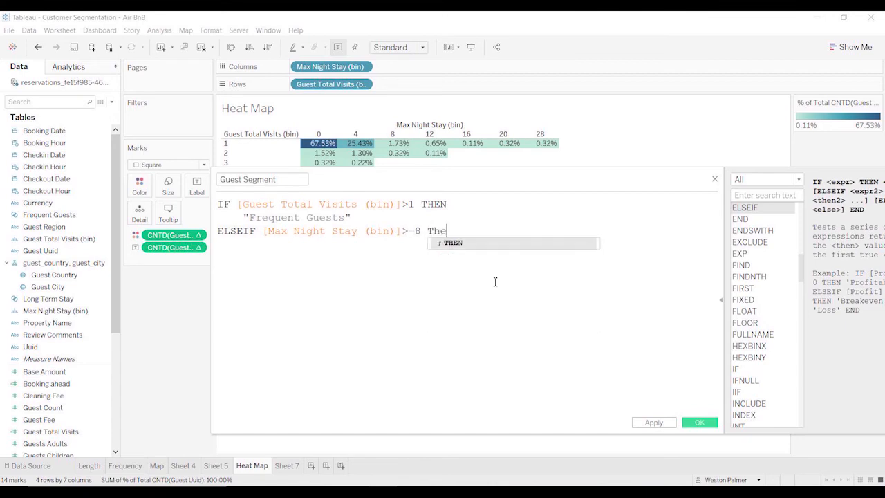
key("Return")
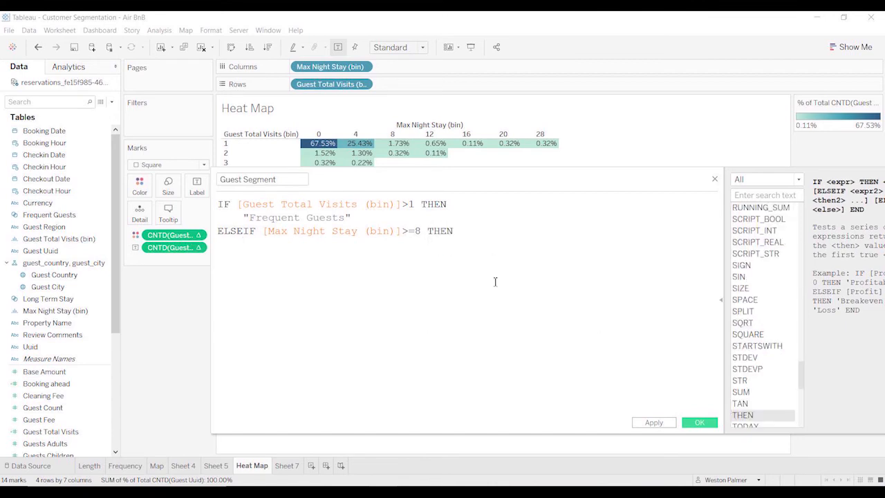
Return "Long-Term Visit" as the result of the second condition.
type("\"Long-Term Visit")
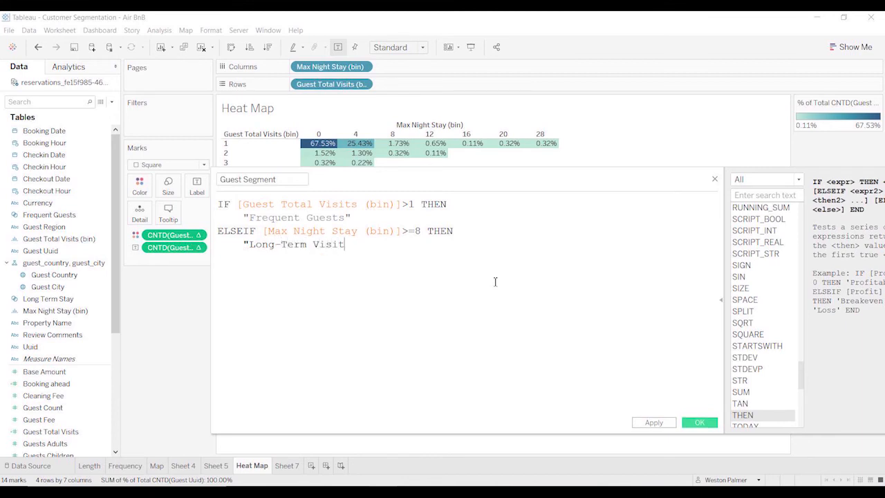
type("\" Else")
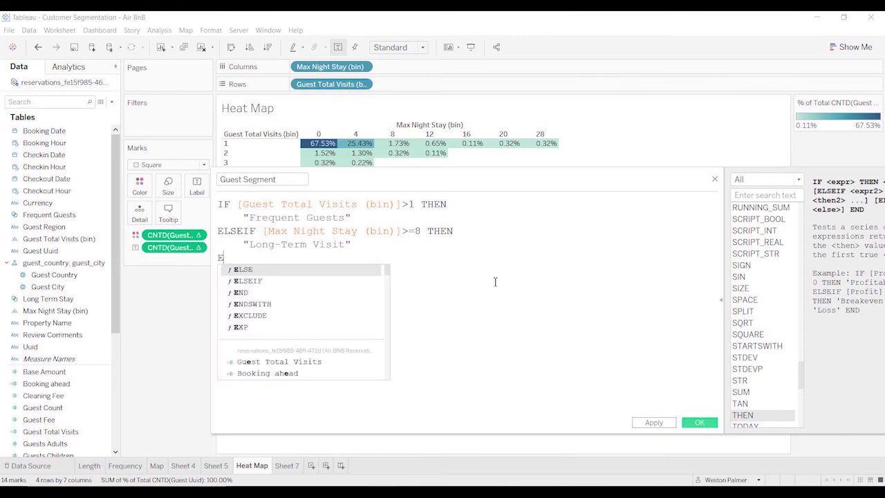
Add a third branch ELSEIF [Max Night Stay (bin)]=4 THEN that returns "Vacation".
key("Return")
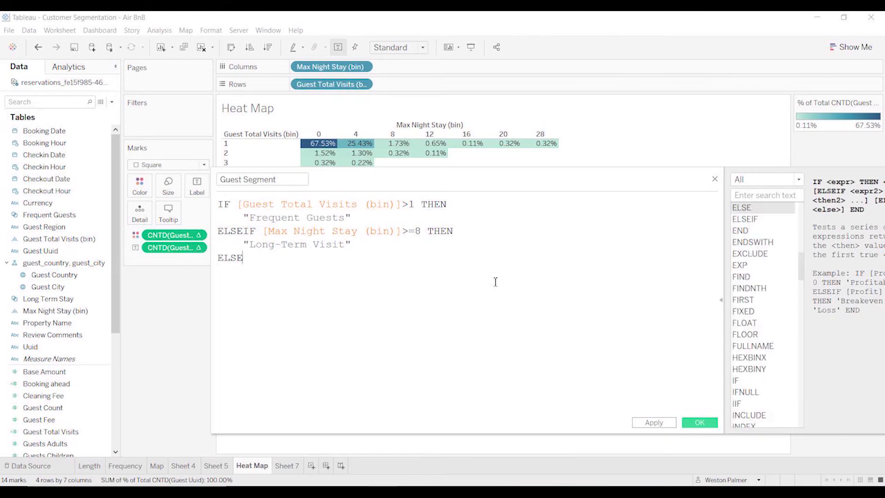
type("IF")
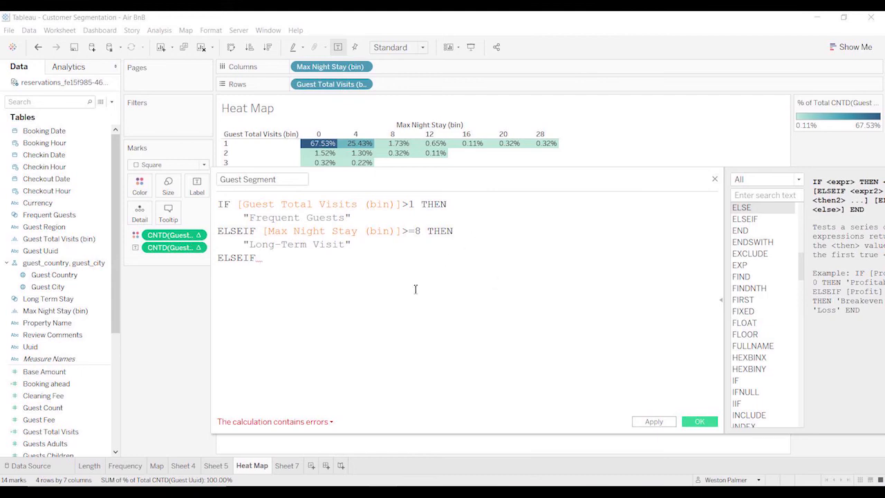
type(" max")
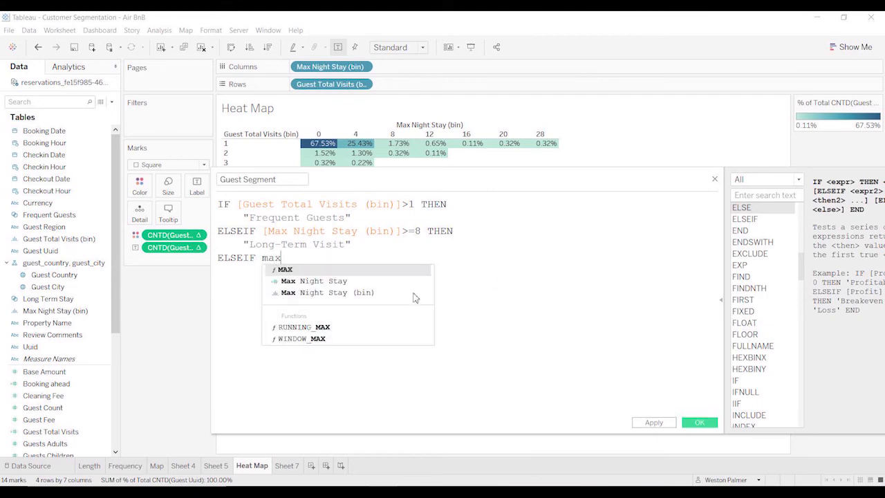
left_click(415, 294)
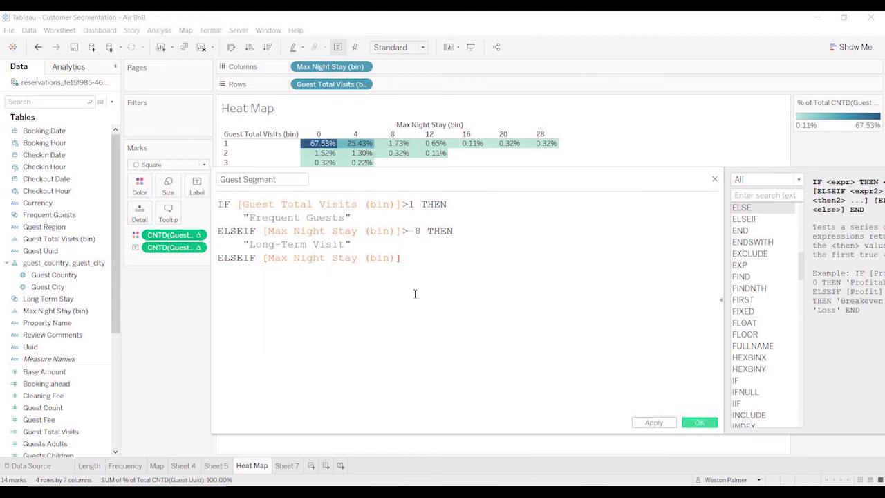
type("=4")
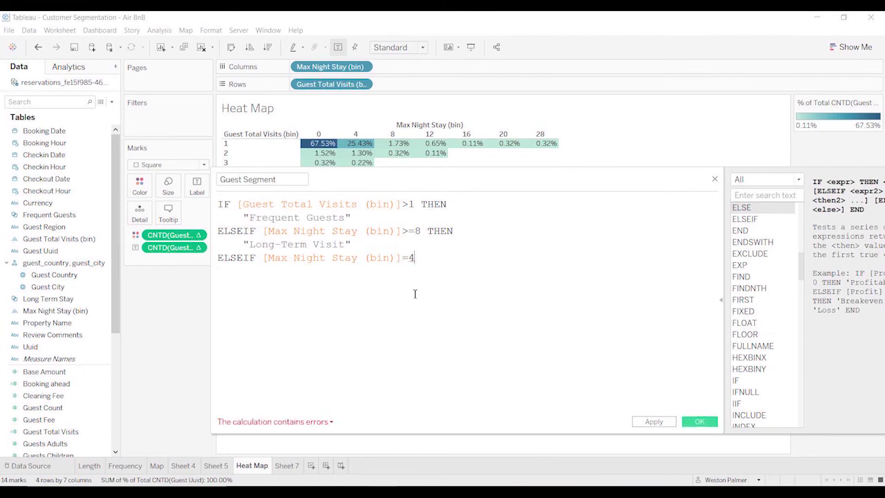
type(" THEN")
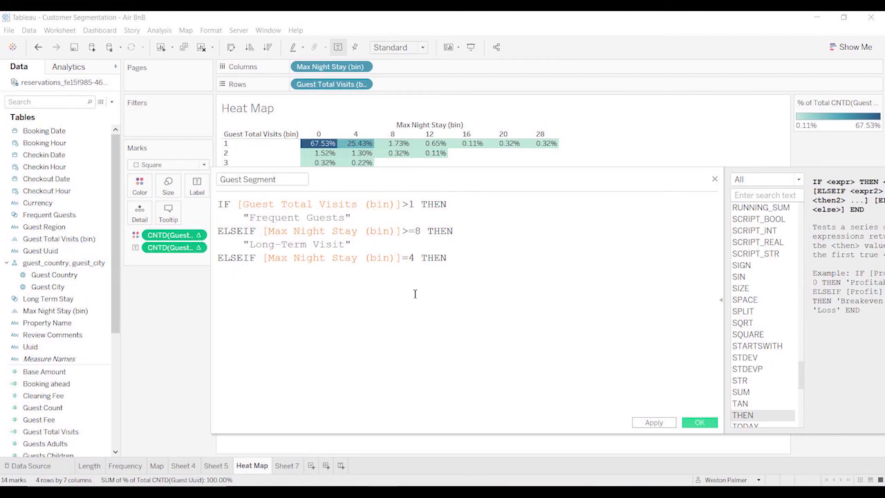
key("Return")
type("\"Vacation")
type("\" ")
type("ELSE")
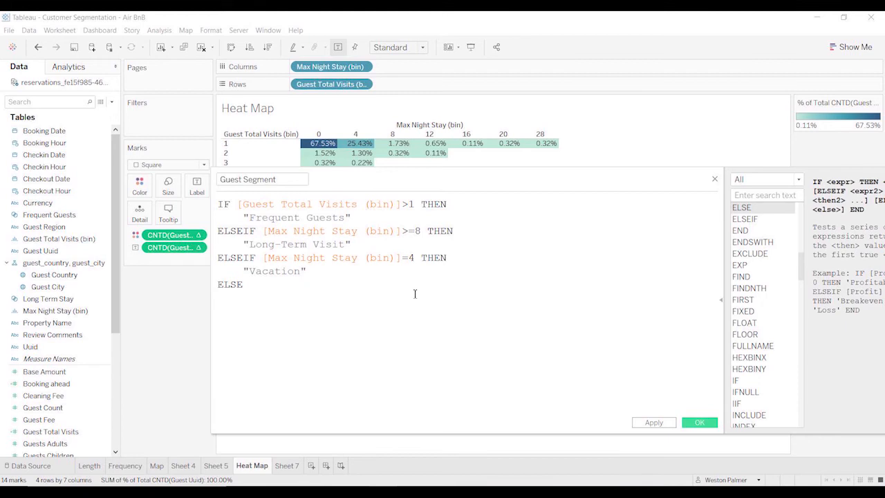
Add an ELSE branch returning "Transactional" and close the formula with END.
key("Return")
type("\"Transatio")
key("BackSpace")
key("BackSpace")
key("BackSpace")
type("ction")
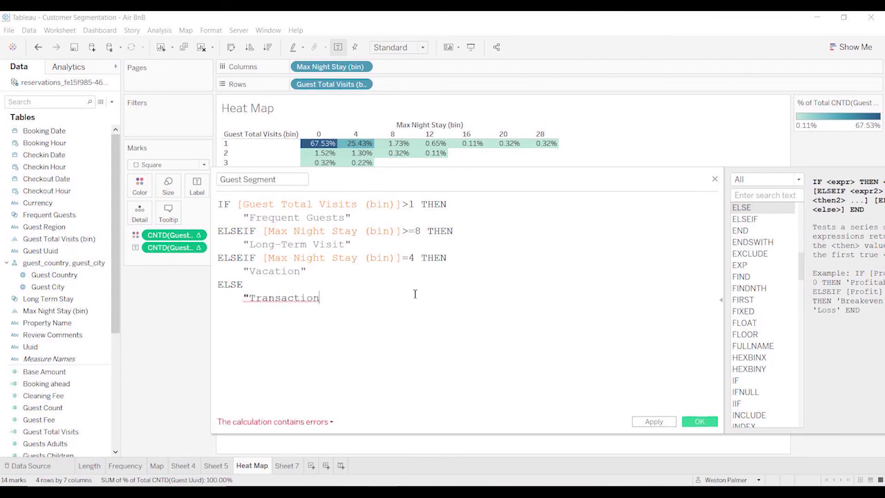
type("al\"")
key("Return")
type("End")
key("Return")
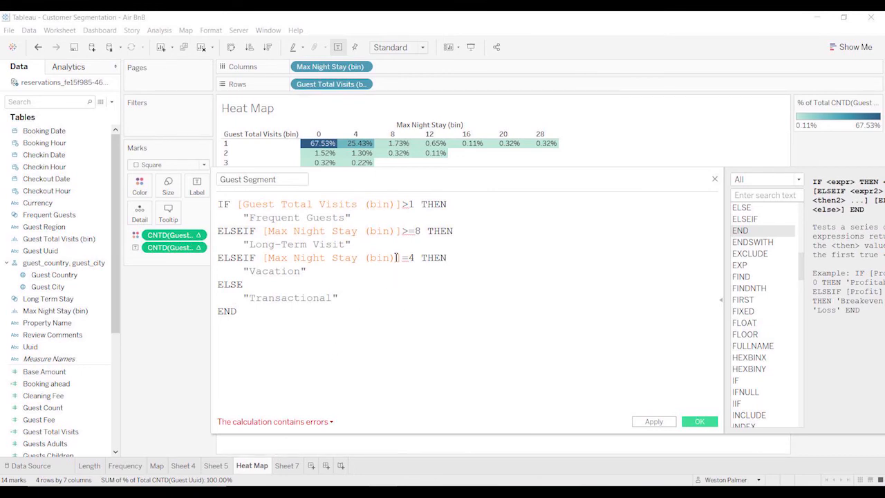
Review the calculation's error list and replace Guest Total Visits (bin) with [Guest Total Visits] in the first condition.
left_click(329, 421)
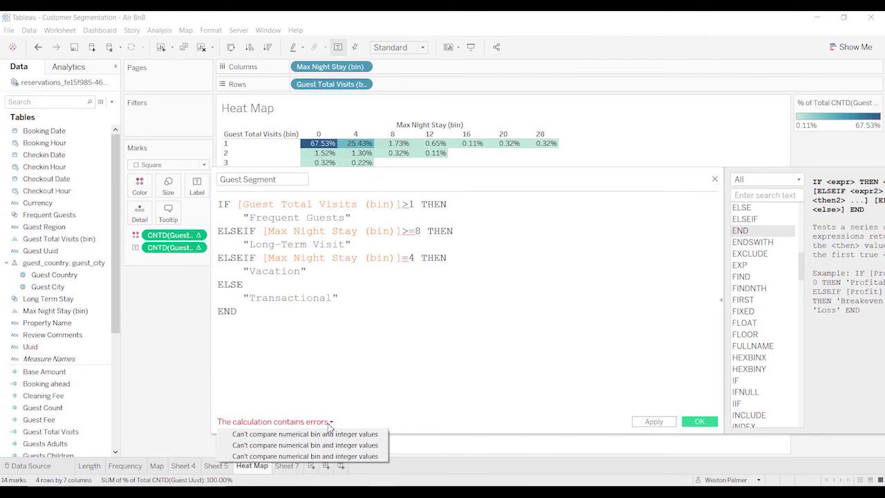
left_click(407, 204)
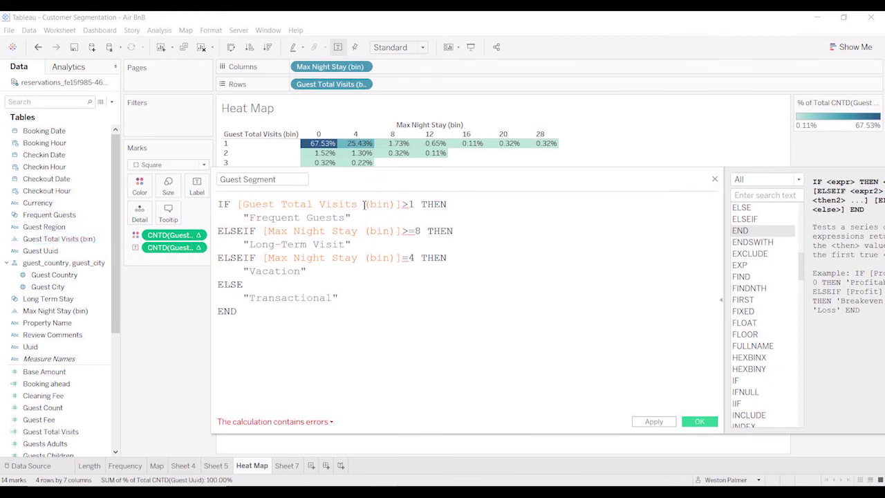
left_click_drag(364, 205, 390, 204)
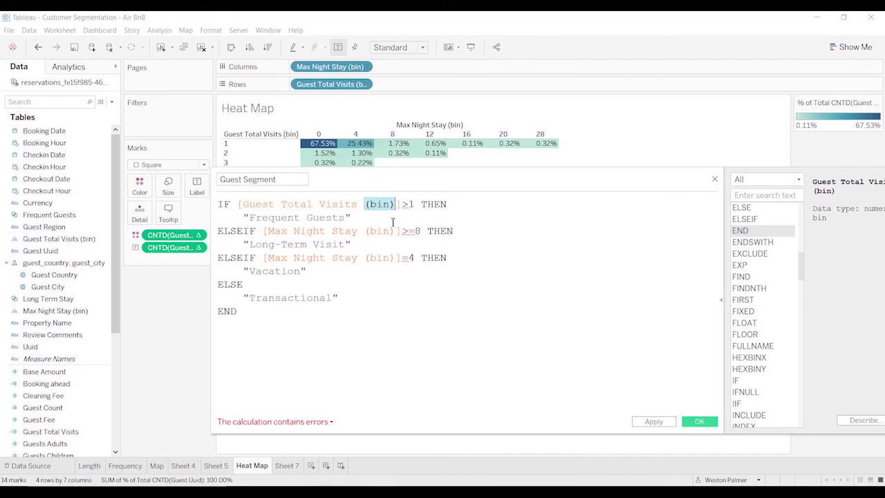
key("BackSpace")
key("BackSpace")
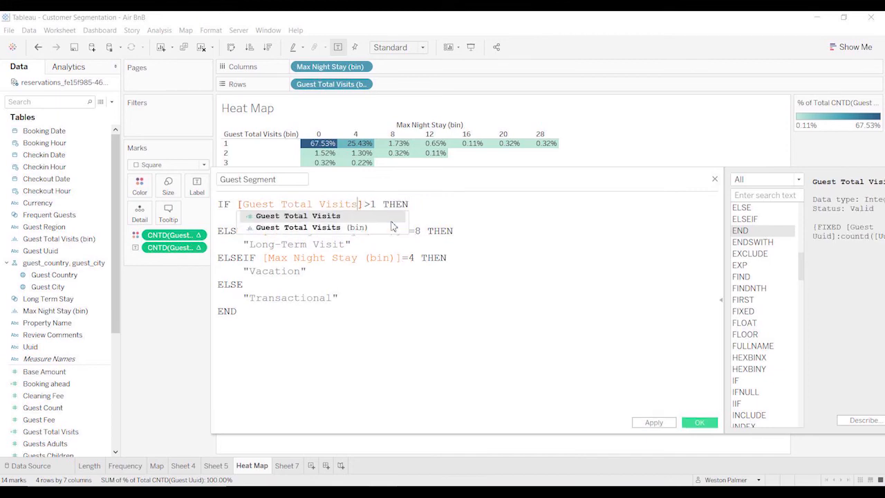
left_click(391, 221)
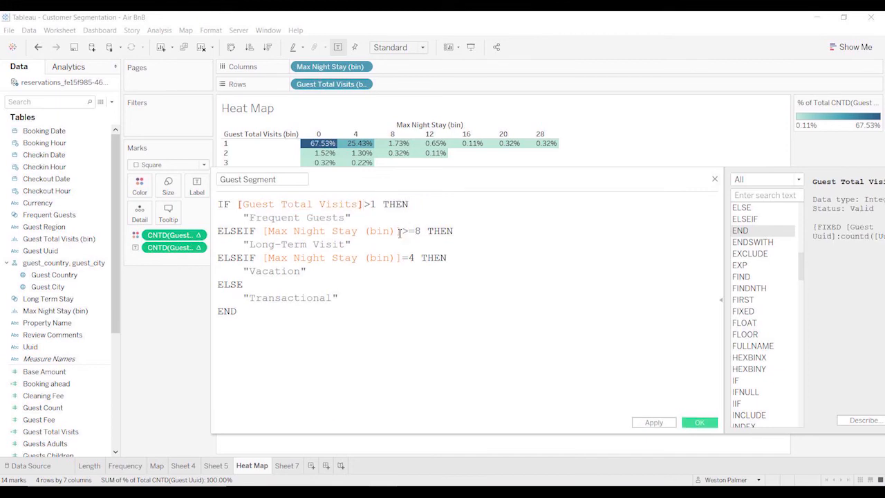
Replace Max Night Stay (bin) with [Max Night Stay] in the second condition of the formula.
left_click_drag(399, 233, 362, 227)
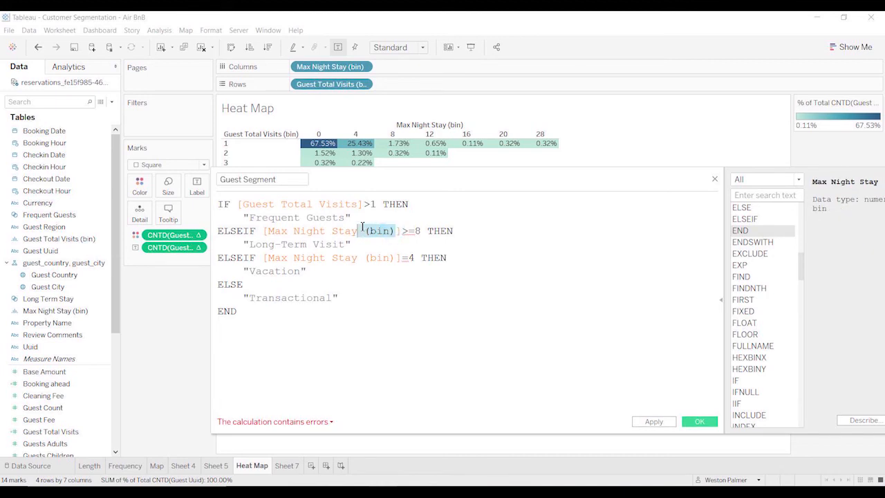
key("BackSpace")
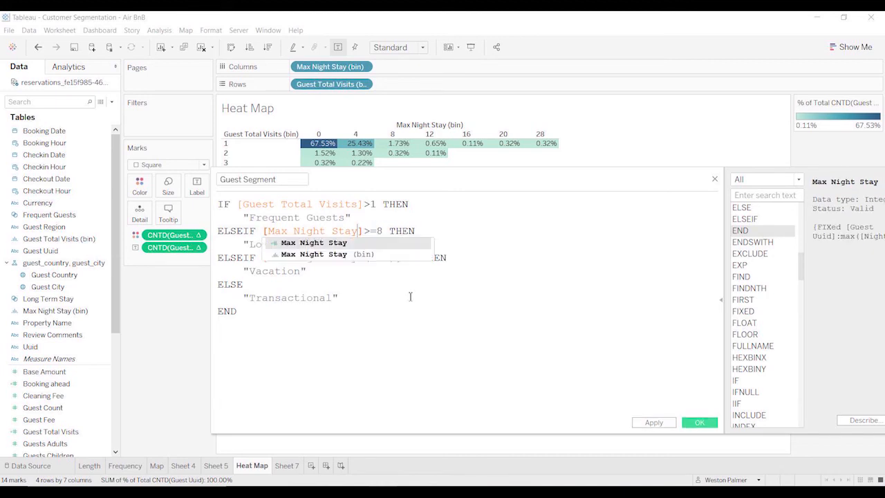
key("Escape")
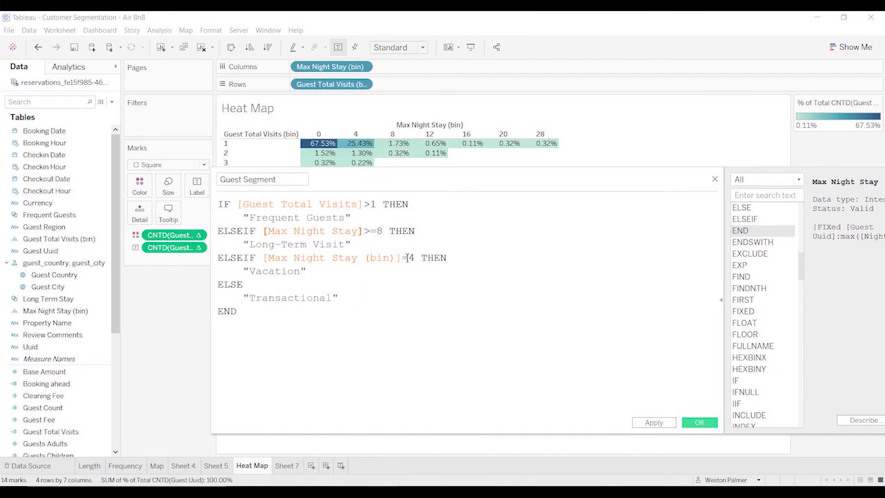
Replace Max Night Stay (bin) with [Max Night Stay] in the third condition and save the Guest Segment calculated field.
left_click_drag(398, 257, 366, 257)
key("BackSpace")
key("BackSpace")
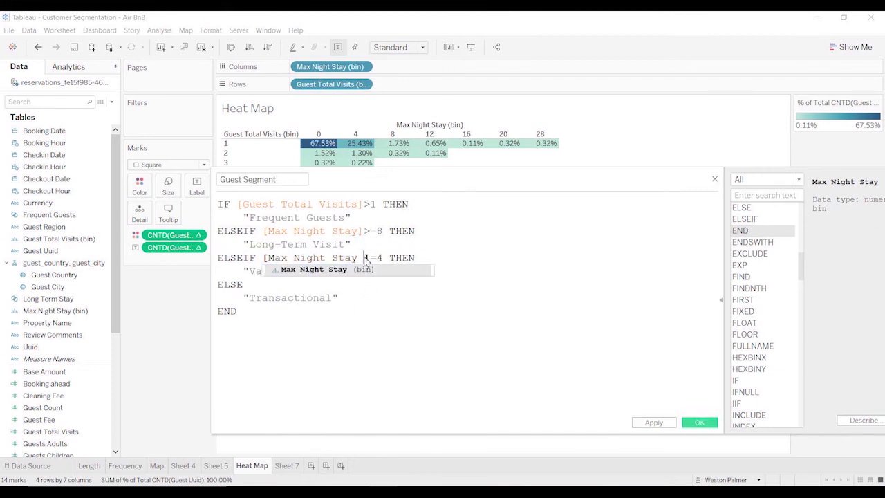
left_click(489, 265)
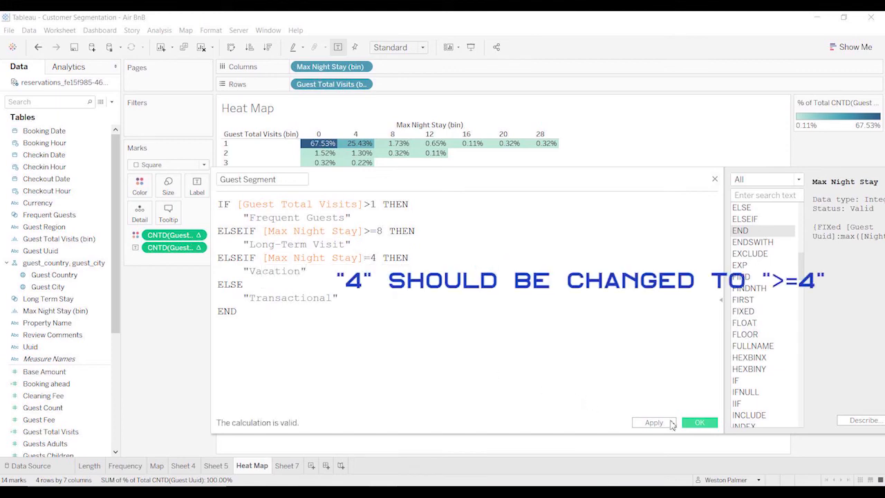
left_click(695, 423)
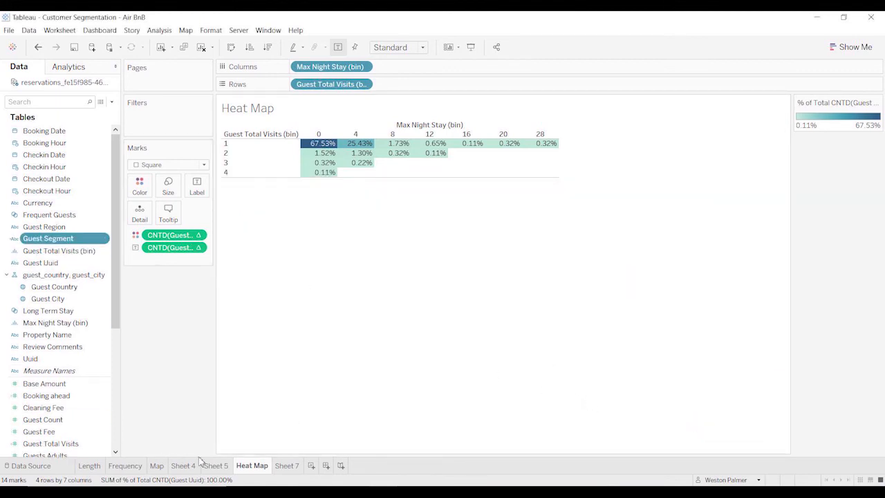
On Sheet 7, put Guest Segment on Columns and show the distinct count of Guest Uuid as text.
left_click(289, 468)
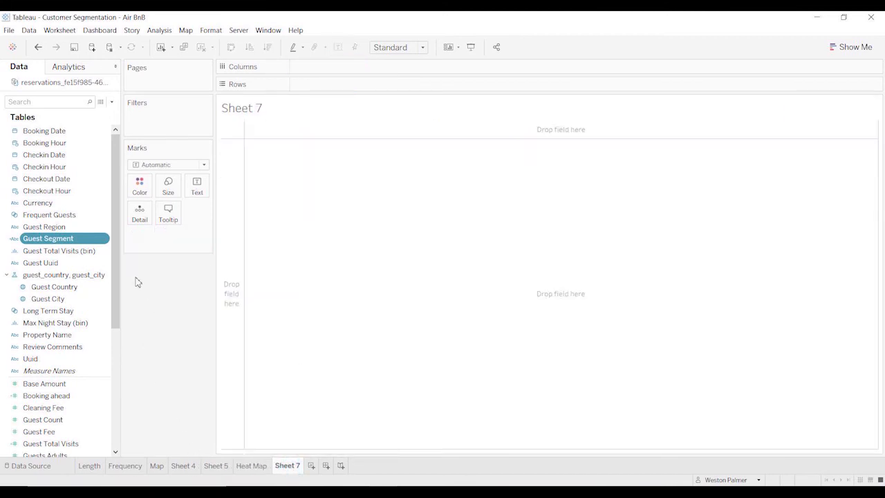
left_click_drag(31, 241, 379, 73)
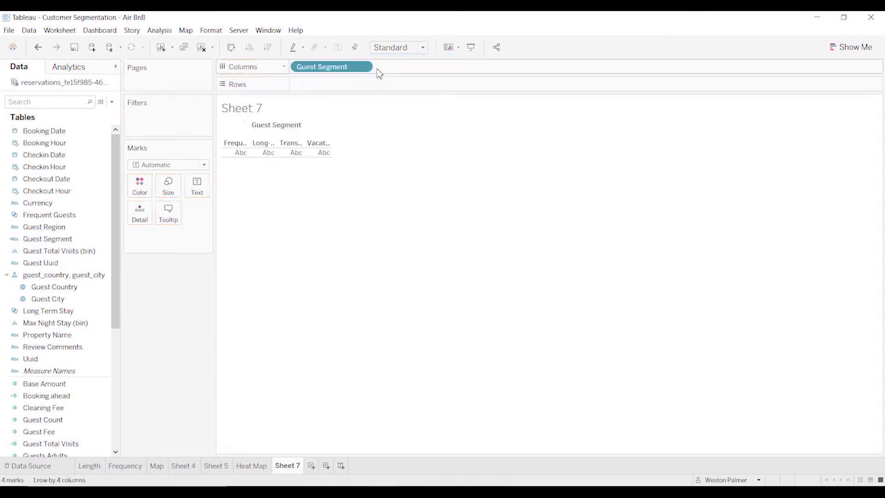
left_click_drag(25, 269, 201, 250)
left_click(198, 235)
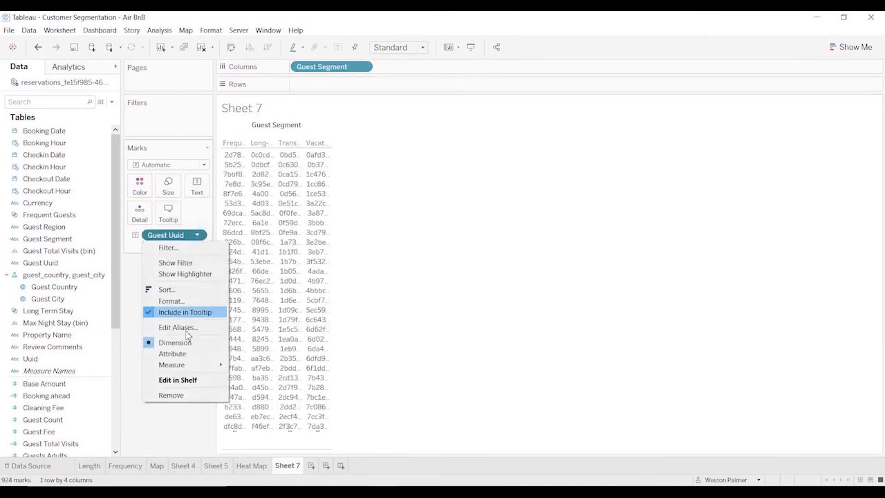
mouse_move(190, 365)
left_click(252, 399)
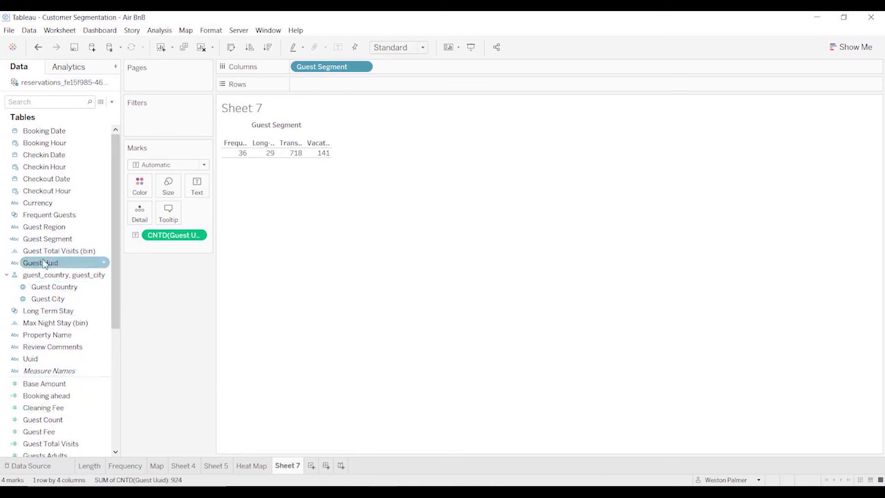
Add Nights to the table as an average and widen the columns to fit the full segment names.
scroll(79, 429, "down", 3)
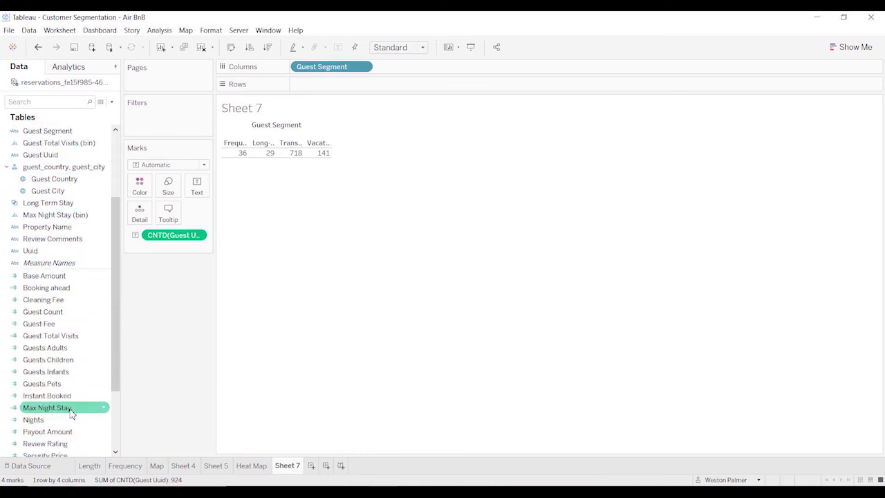
left_click_drag(73, 409, 166, 293)
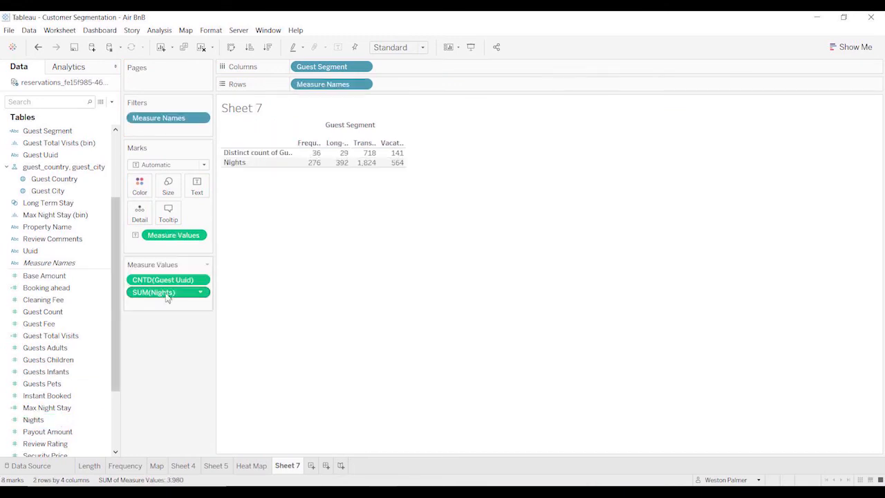
left_click(204, 293)
left_click(262, 381)
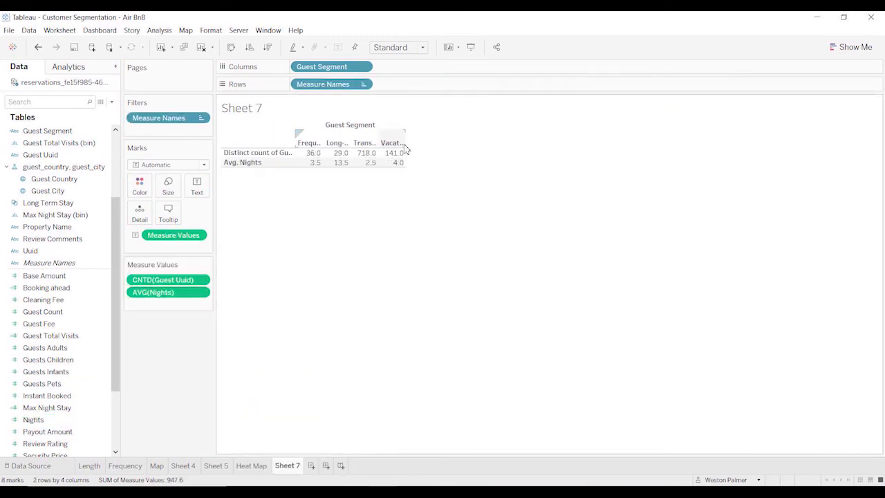
left_click_drag(406, 143, 444, 141)
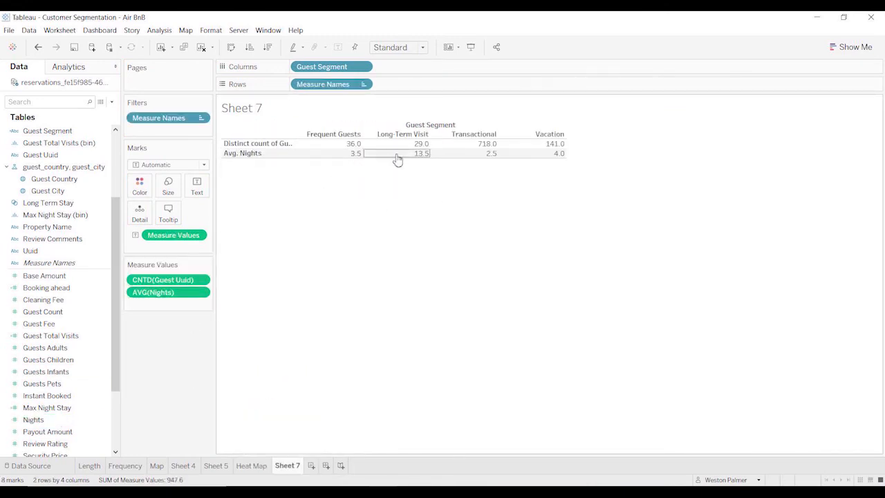
Add Guest Count to the segment table and aggregate it as an average.
left_click_drag(116, 230, 119, 168)
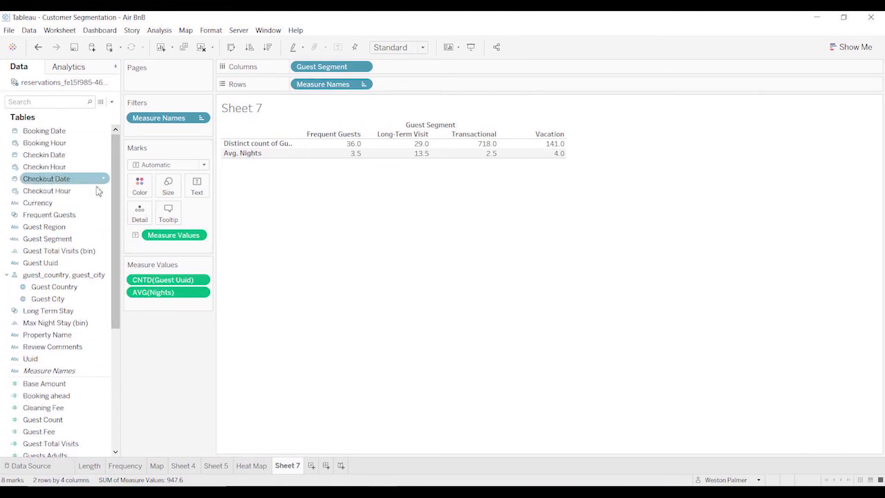
left_click_drag(116, 302, 116, 393)
left_click_drag(42, 263, 44, 267)
double_click(43, 264)
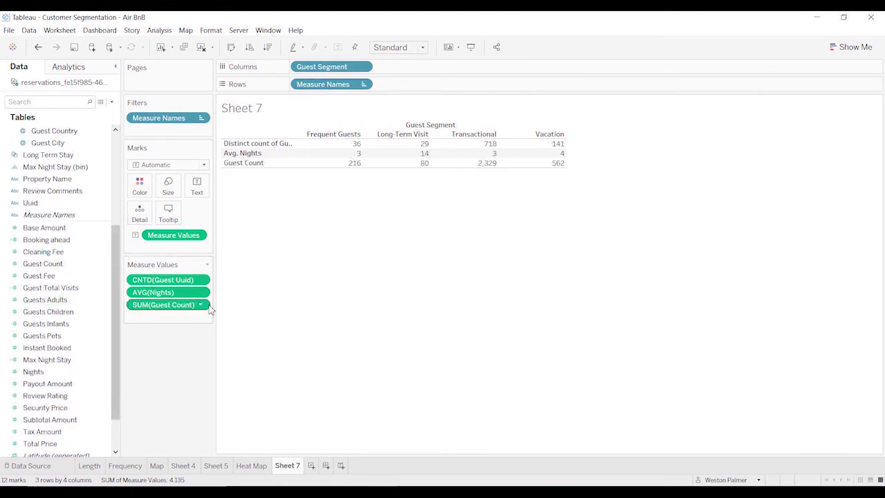
left_click(204, 305)
mouse_move(187, 384)
left_click(247, 388)
Add the Guests Adults, Guests Children, Guests Infants and Guests Pets measures to the segment table.
left_click(65, 299)
double_click(65, 299)
double_click(48, 311)
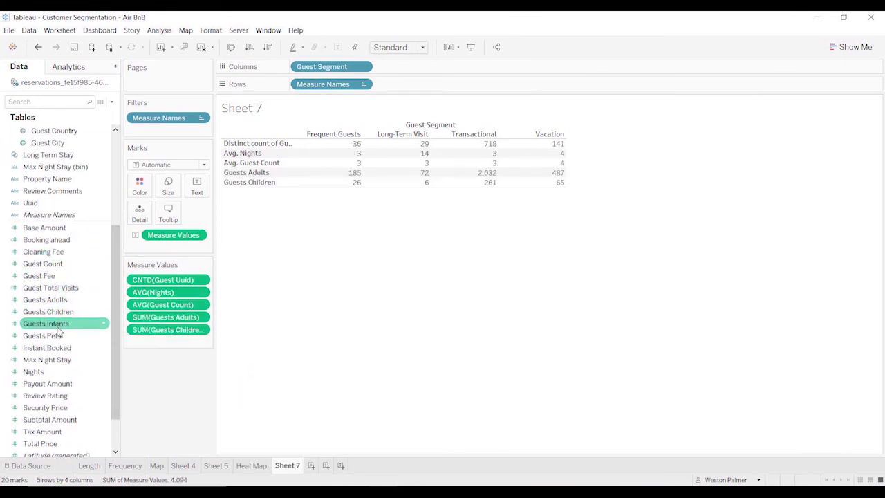
double_click(46, 324)
double_click(42, 335)
Change the aggregation of Guests Adults, Guests Children, Guests Infants and Guests Pets to Average.
left_click(201, 317)
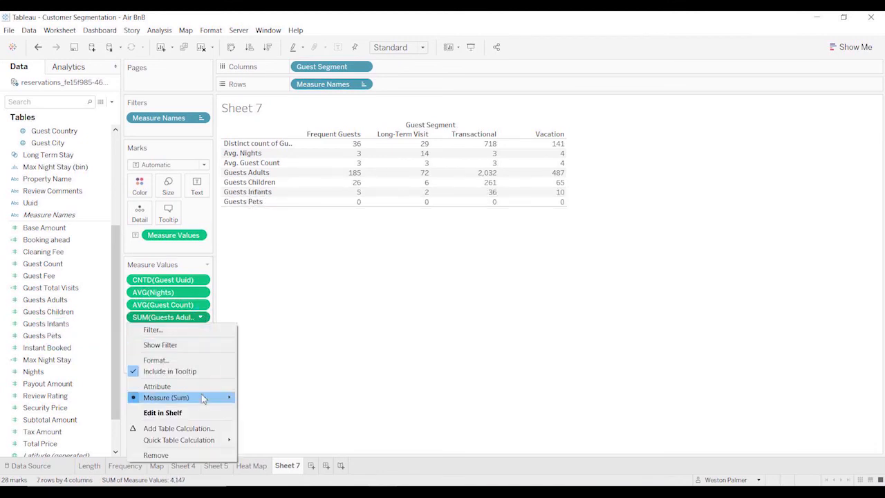
mouse_move(199, 397)
left_click(253, 385)
left_click(201, 329)
left_click(252, 385)
left_click(201, 342)
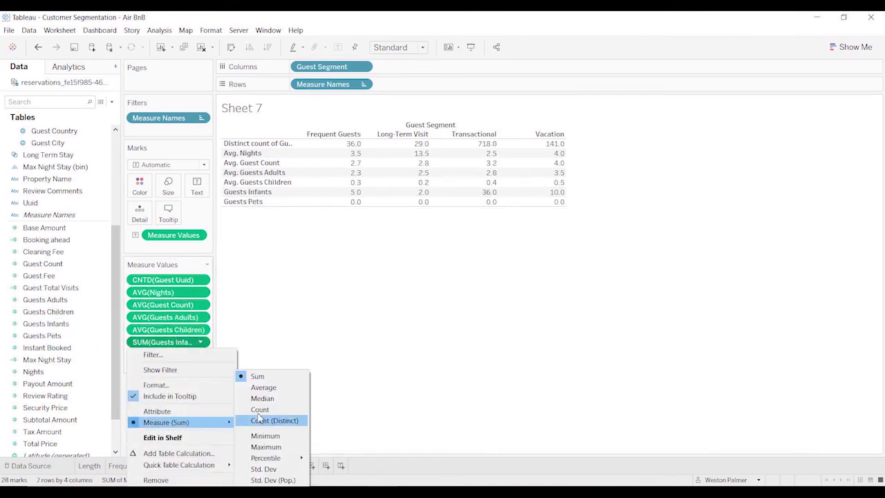
left_click(253, 385)
left_click(200, 354)
left_click(252, 385)
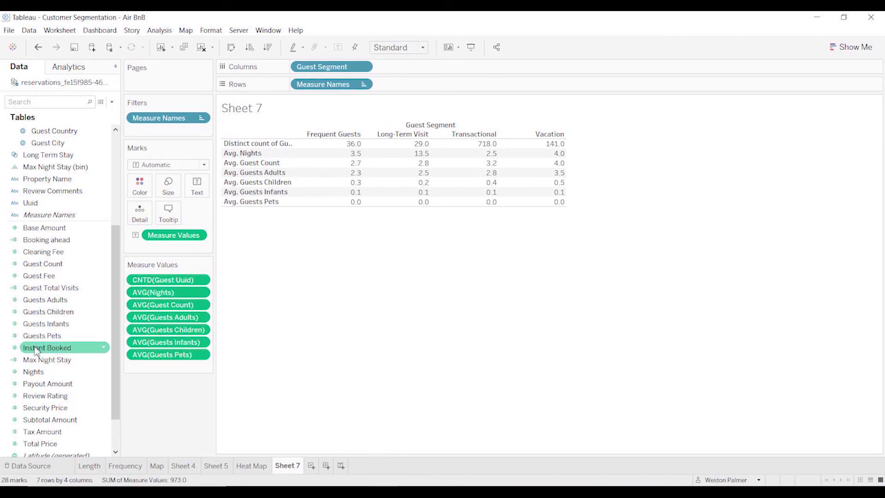
Insert Instant Booked directly after the average Nights measure and aggregate it as an average.
left_click_drag(46, 347, 166, 298)
left_click(201, 304)
mouse_move(201, 391)
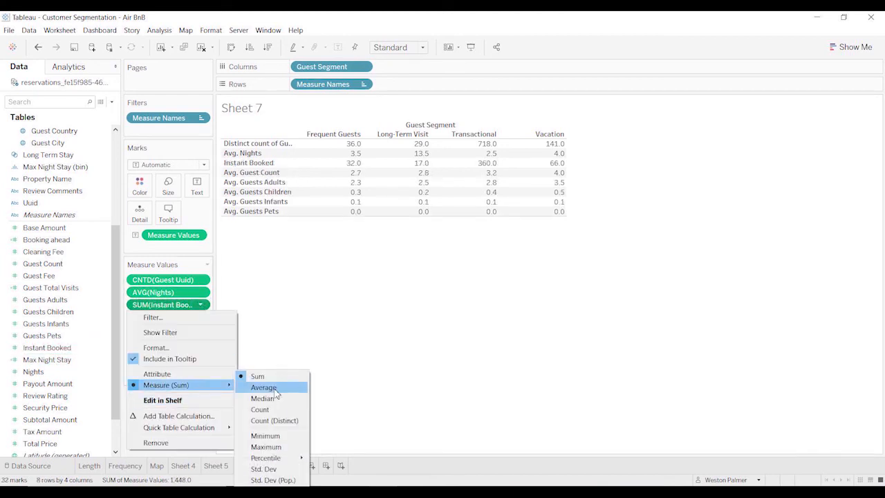
left_click(275, 391)
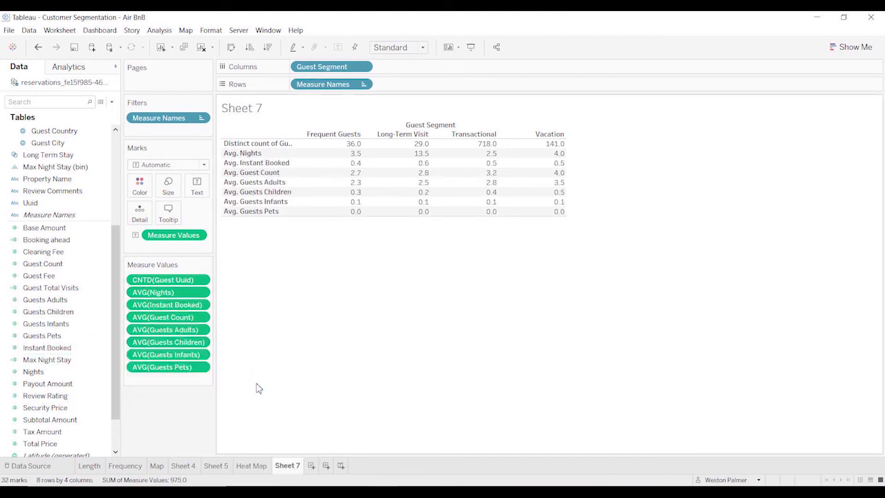
Format the average Instant Booked values as a percentage with one decimal place.
left_click(201, 305)
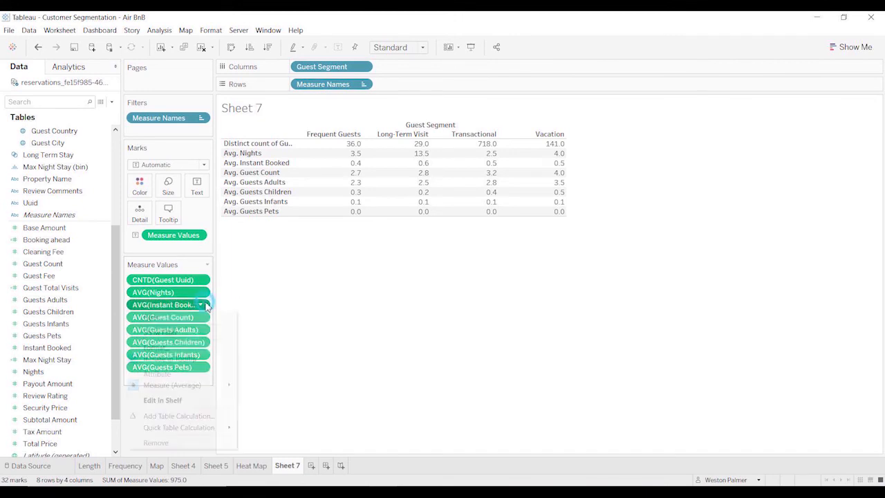
mouse_move(224, 386)
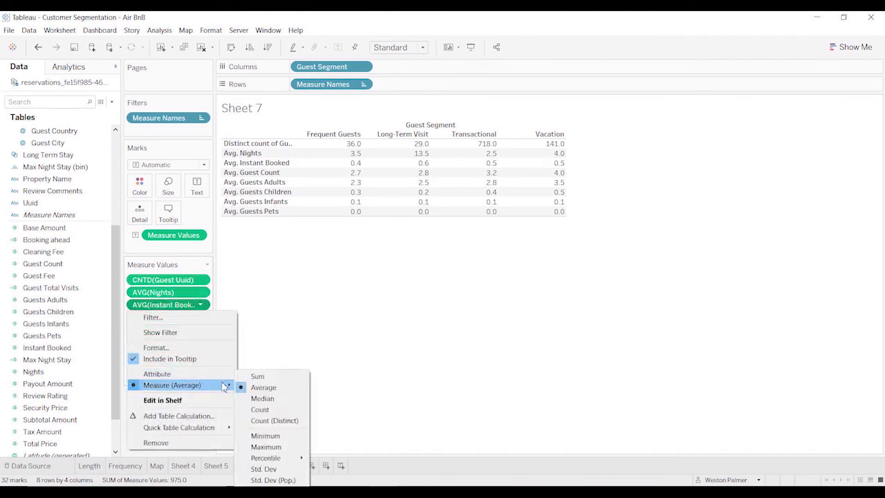
left_click(159, 348)
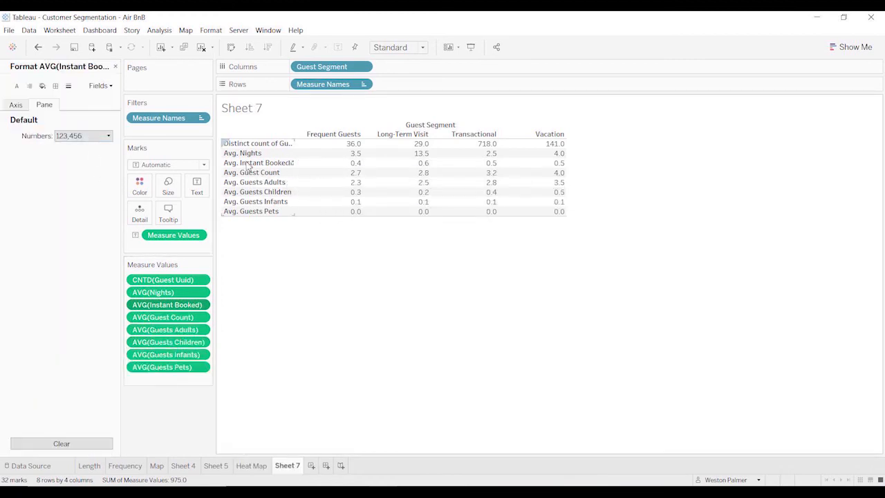
left_click(108, 135)
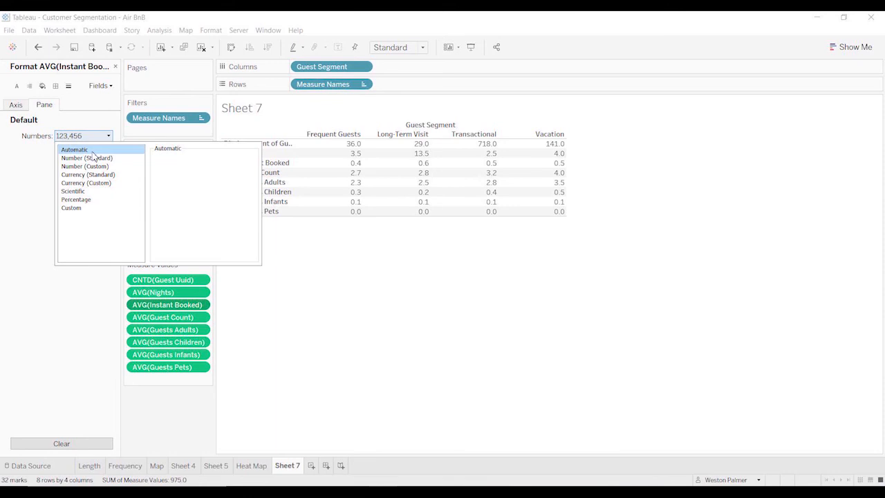
left_click(87, 201)
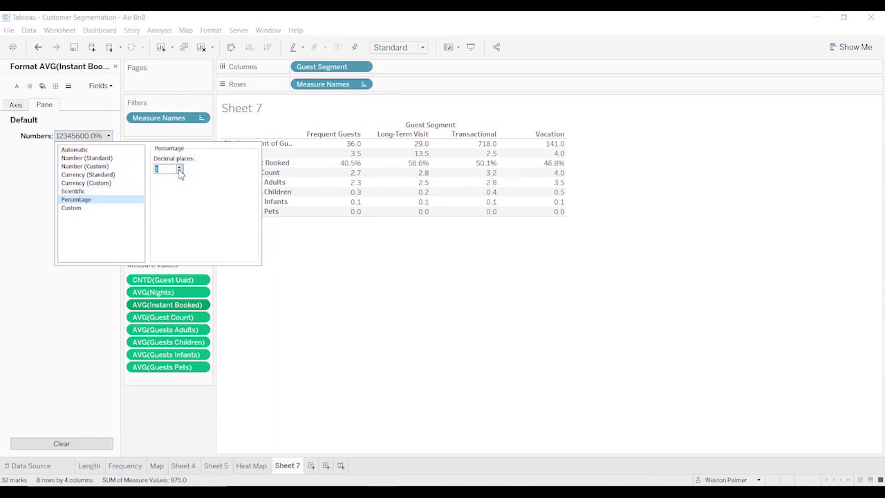
left_click(180, 425)
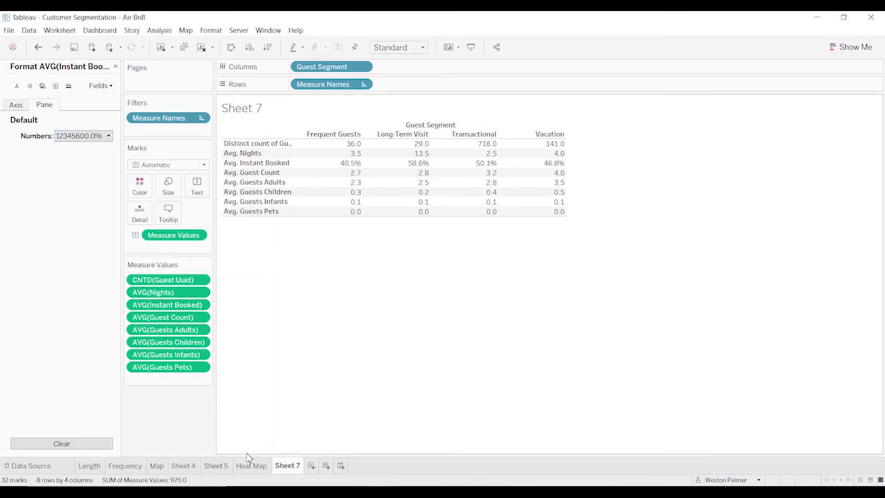
left_click(115, 67)
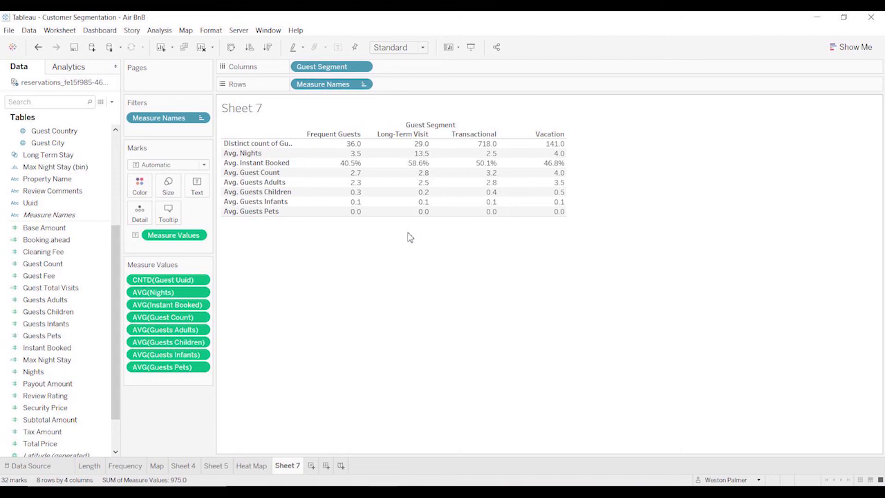
Rename Sheet 7 as Segment.
double_click(288, 466)
type("S")
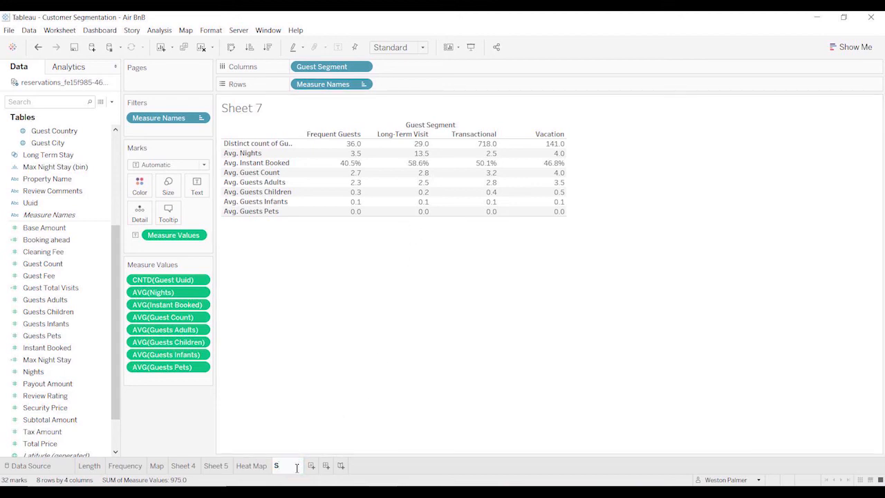
type("egment")
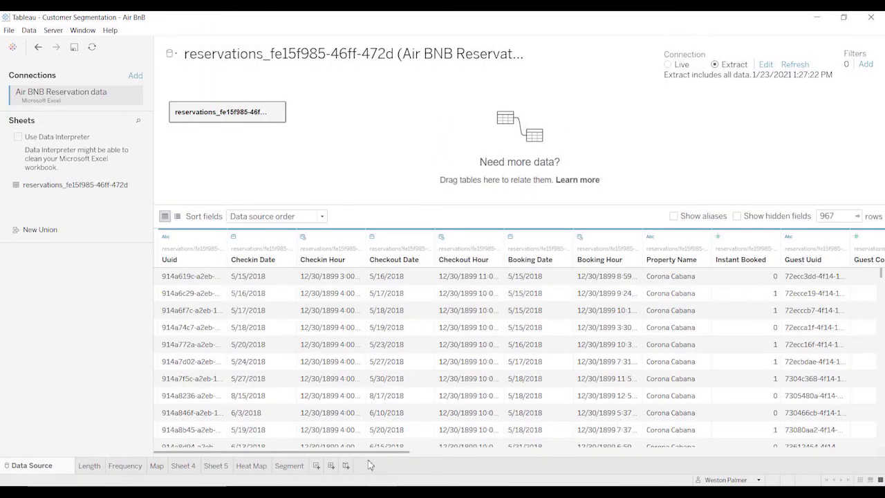
Examine the Total Price, Payout Amount and Booking ahead values across the reservation rows in the data source.
left_click_drag(365, 453, 831, 447)
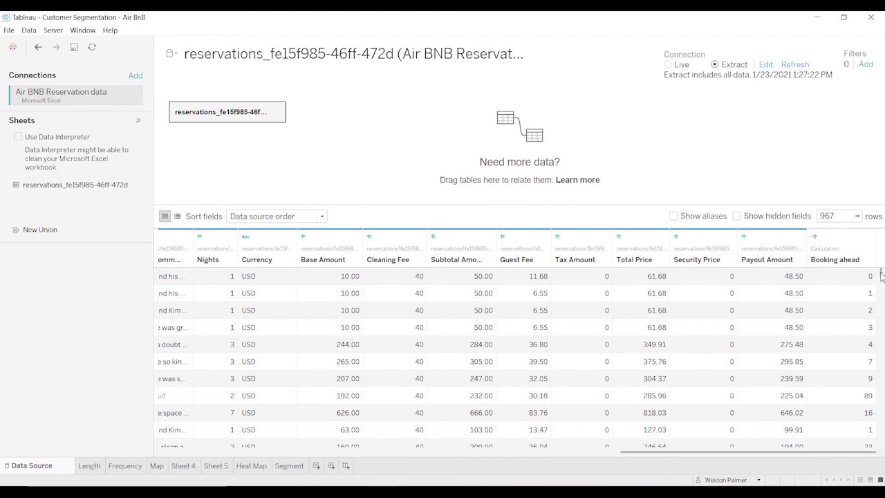
scroll(881, 275, "down", 5)
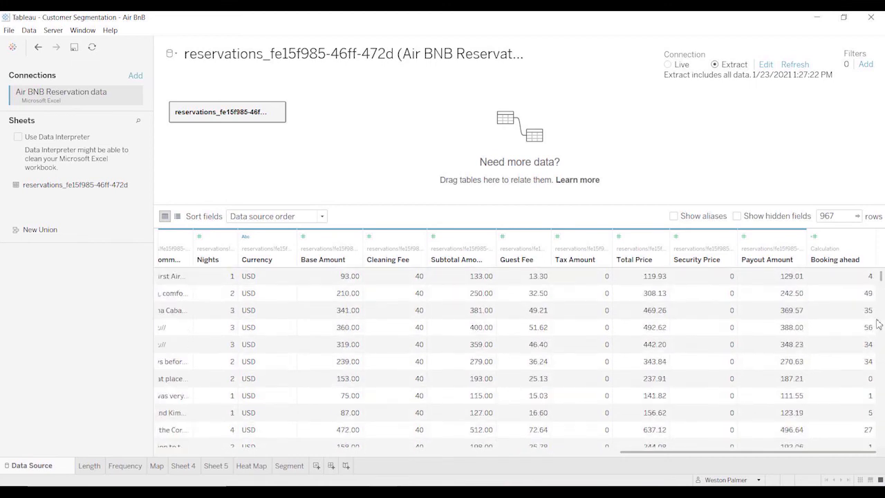
scroll(878, 324, "down", 5)
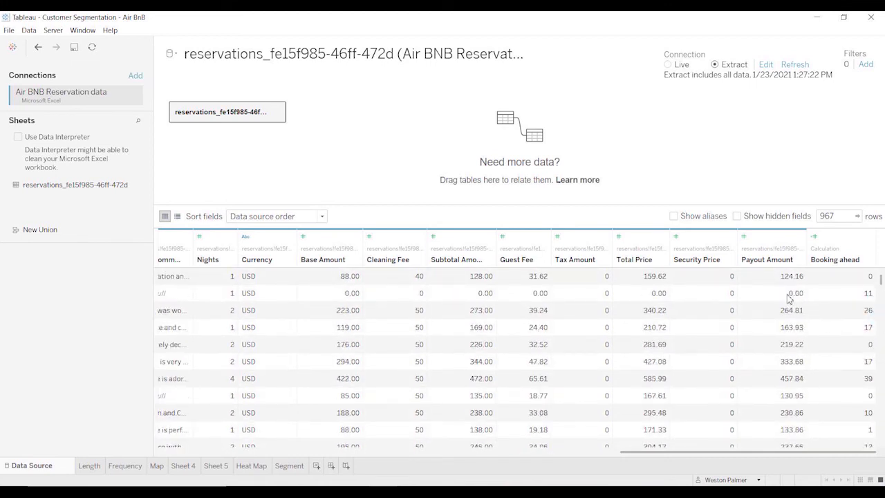
scroll(881, 355, "down", 3)
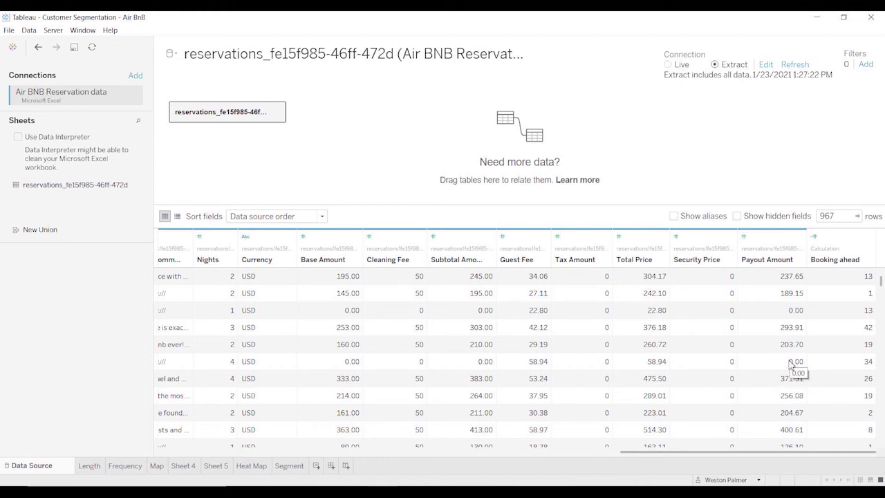
left_click(881, 411)
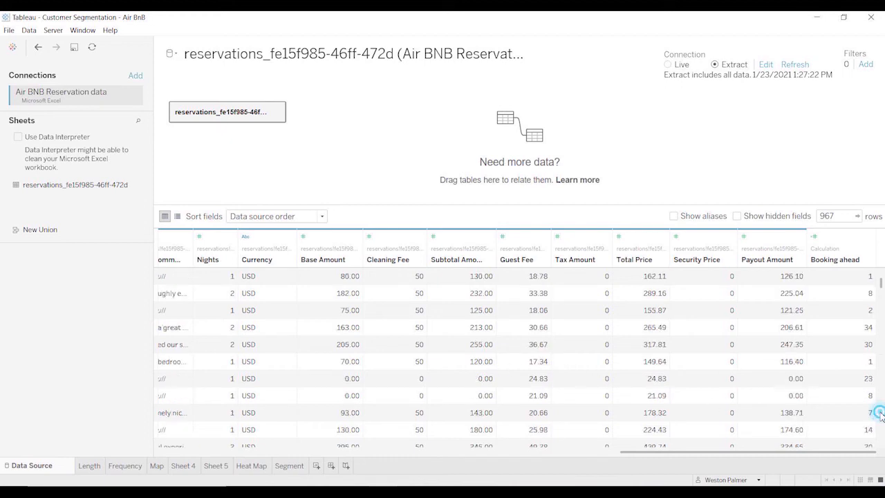
left_click(881, 414)
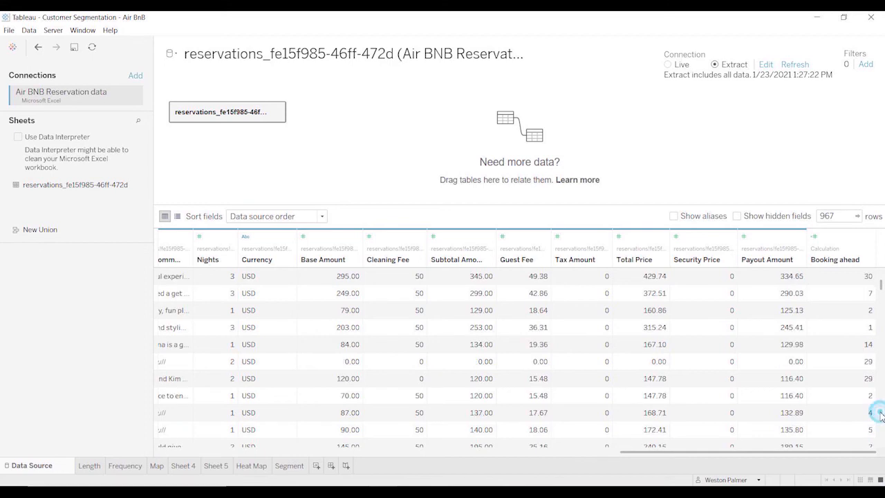
left_click(881, 415)
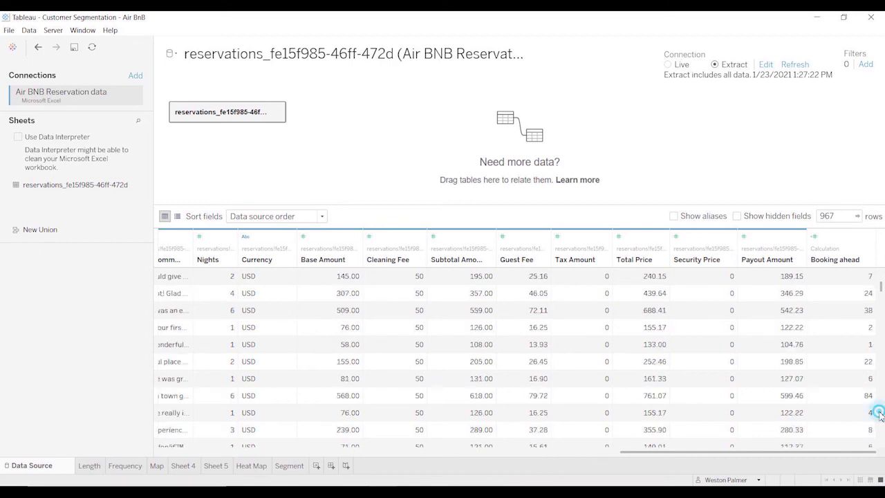
left_click(880, 413)
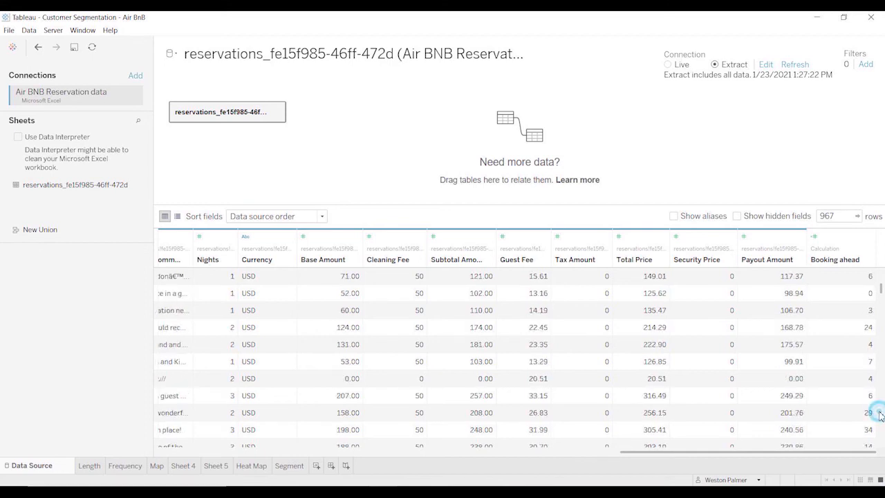
left_click(881, 413)
left_click(880, 413)
left_click(880, 413)
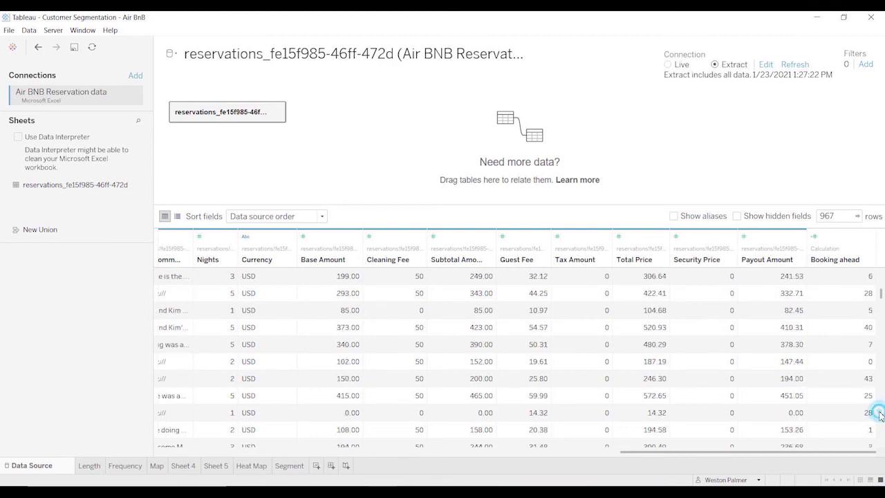
left_click(880, 413)
left_click(880, 413)
left_click(880, 413)
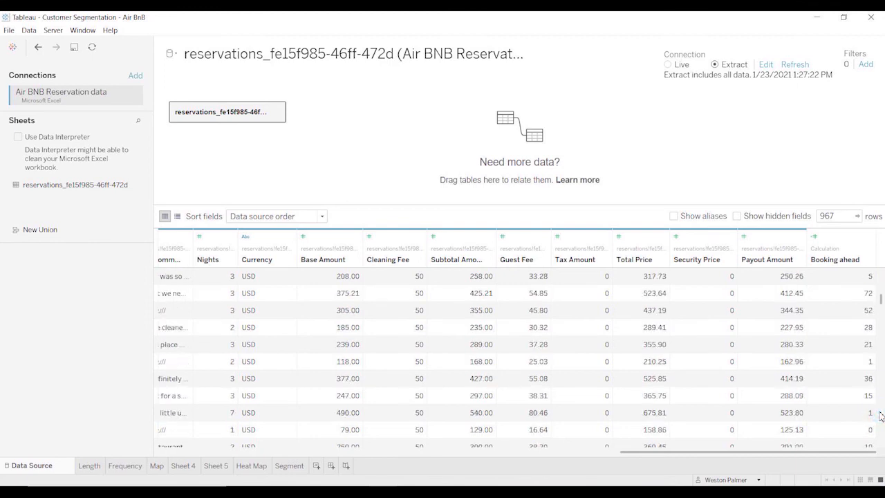
left_click(880, 413)
left_click(880, 413)
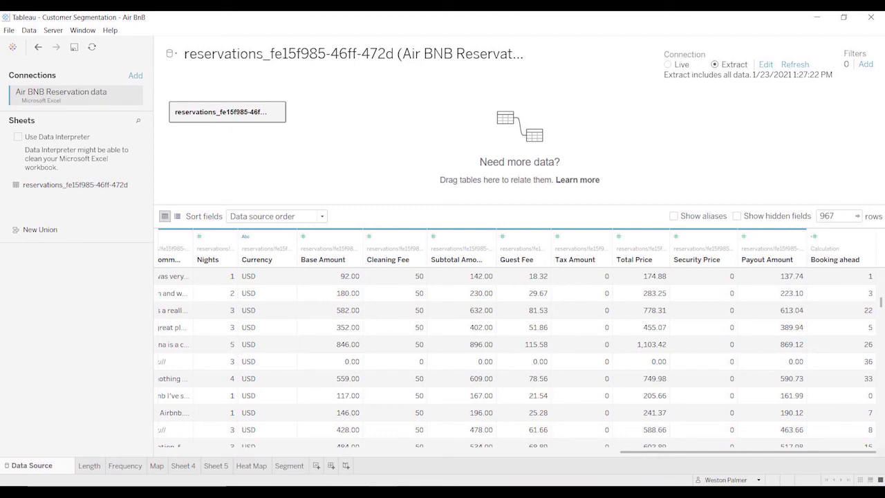
Start a calculated field named Avg Price from the Segment sheet with the formula [Total Price]/[Nights].
left_click(286, 467)
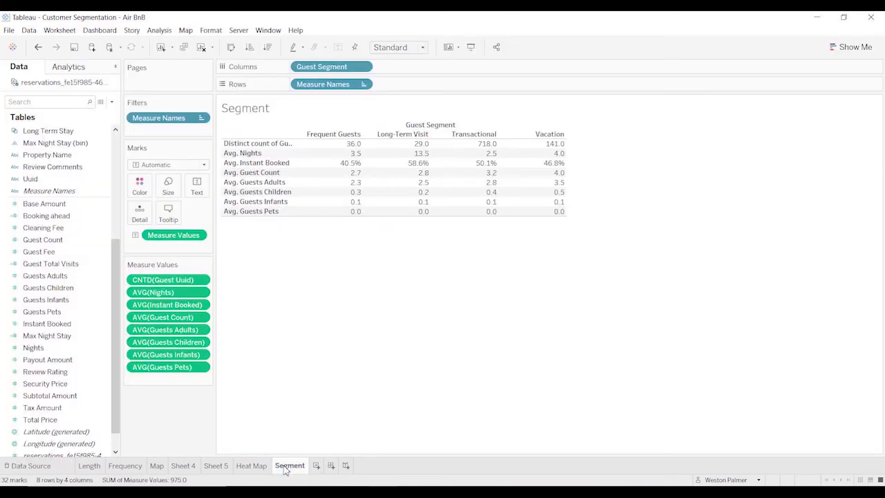
left_click(114, 102)
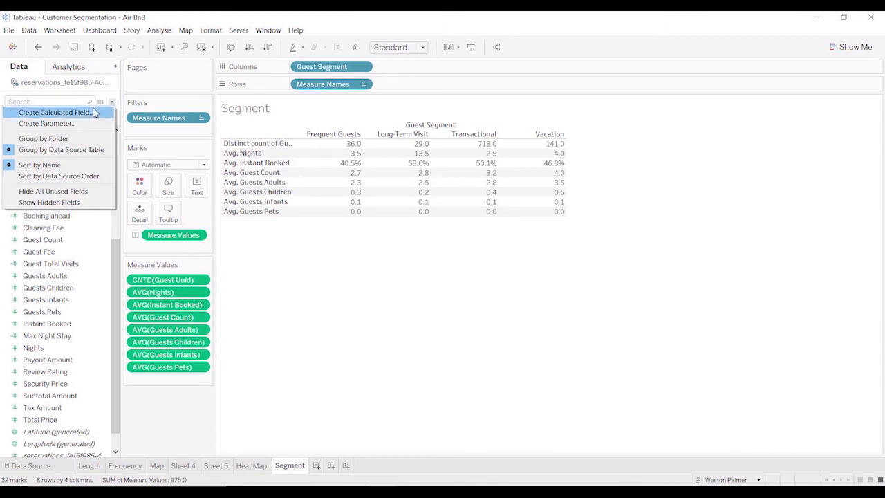
left_click(95, 113)
type("Avg Price")
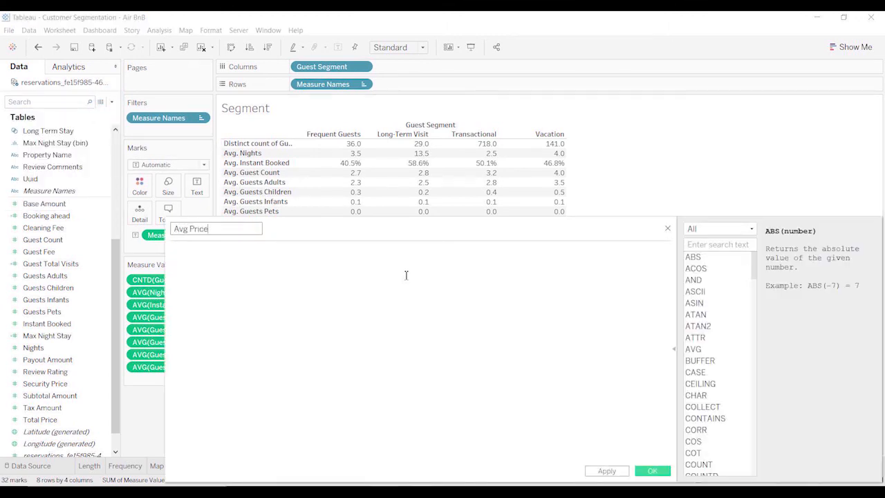
left_click(405, 275)
type("Tota")
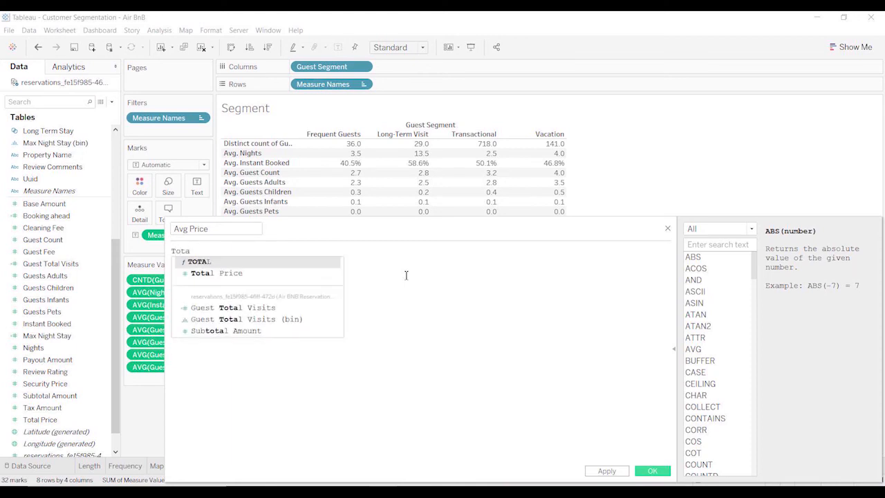
key("Down")
key("Return")
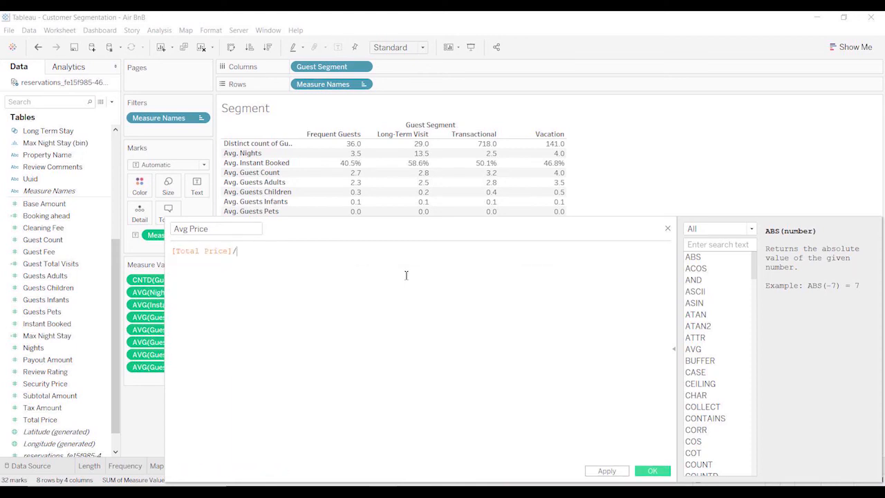
type("/[Nigh")
key("Return")
Put an IF condition before the division that returns Null when [Total Price]=0.
left_click(175, 253)
type("if ")
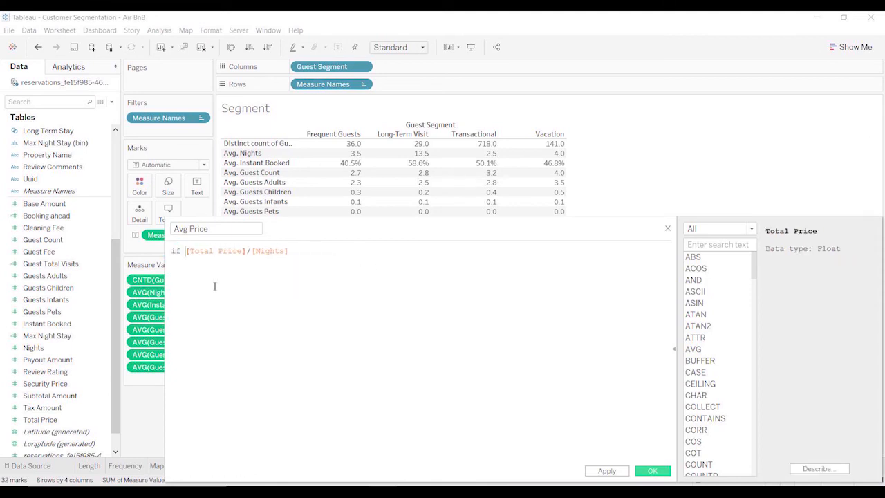
type("tota")
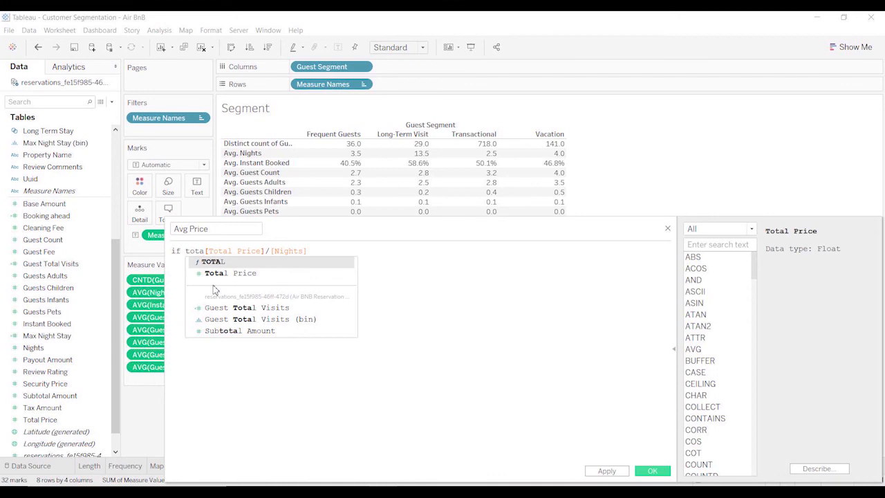
key("Down")
key("Return")
type("=o The")
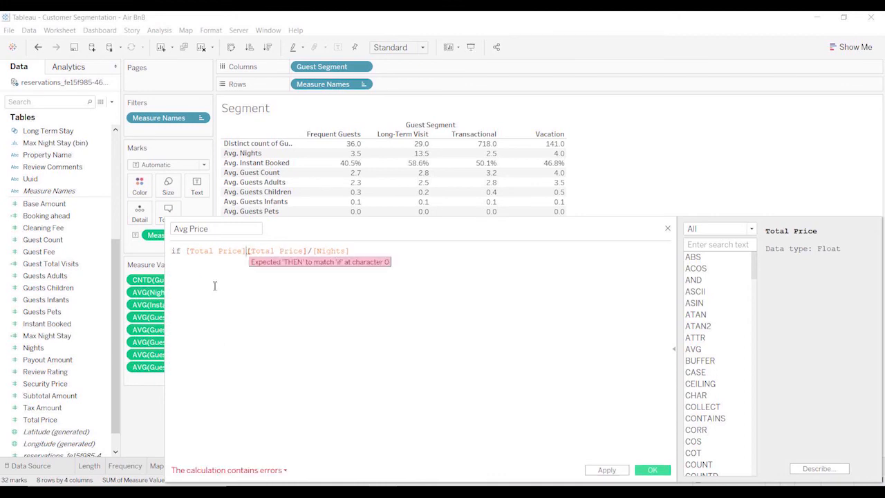
key("BackSpace")
key("BackSpace")
key("BackSpace")
key("BackSpace")
key("BackSpace")
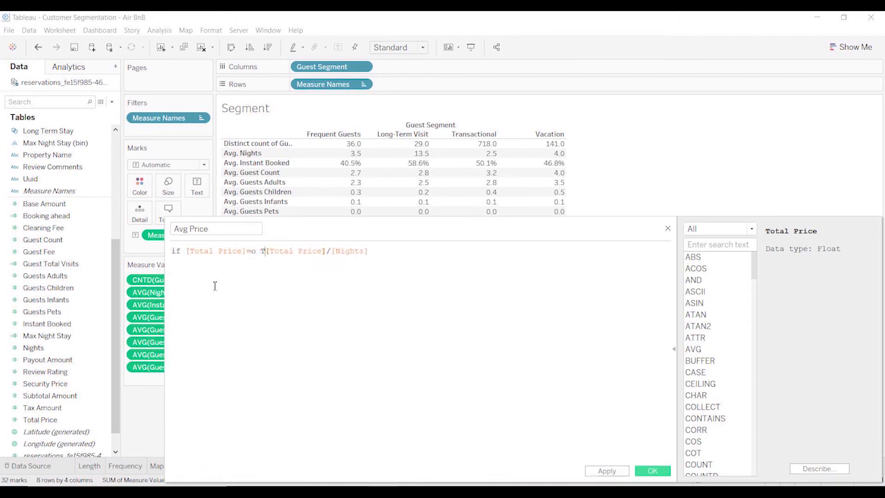
type("0 THEN")
key("Return")
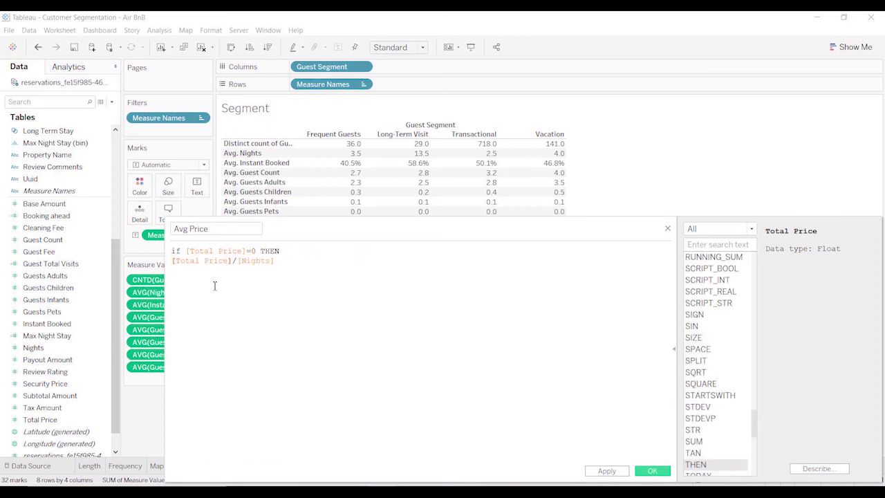
key("Tab")
type("Null")
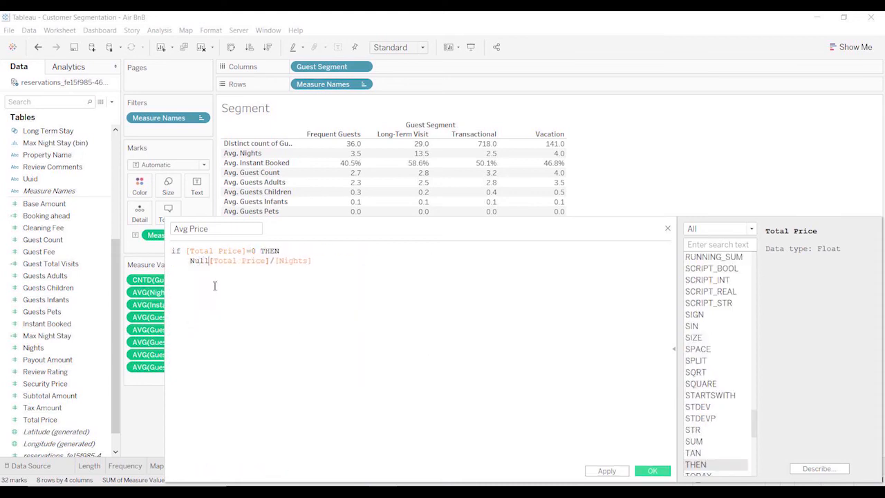
Place [Total Price]/[Nights] in an indented ELSE branch and close the IF statement with END.
key("Return")
type("ELSE")
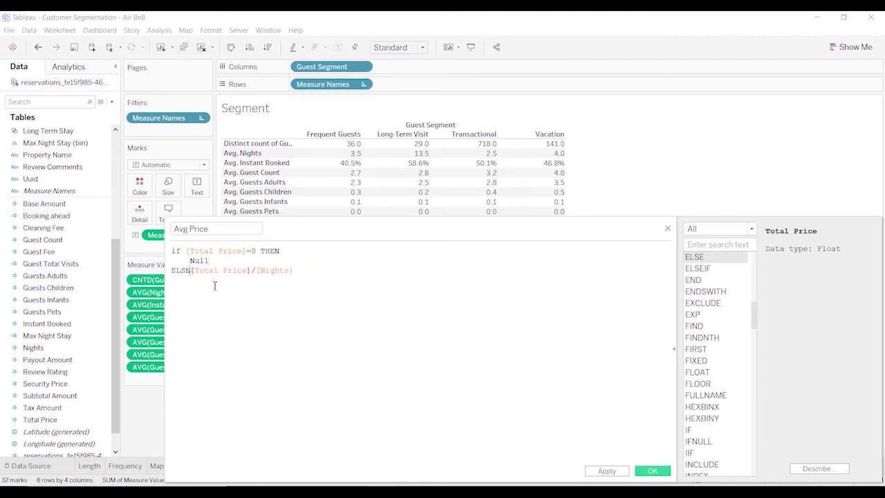
key("Return")
key("Tab")
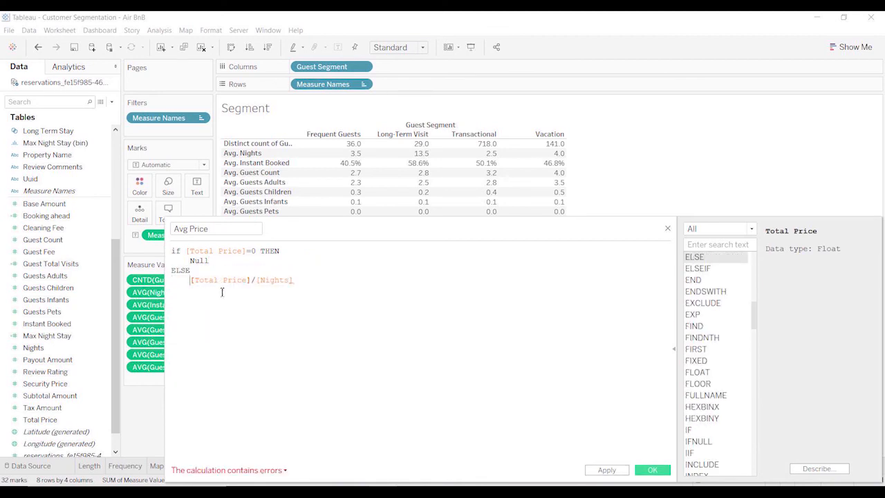
left_click(217, 292)
key("Return")
type("END")
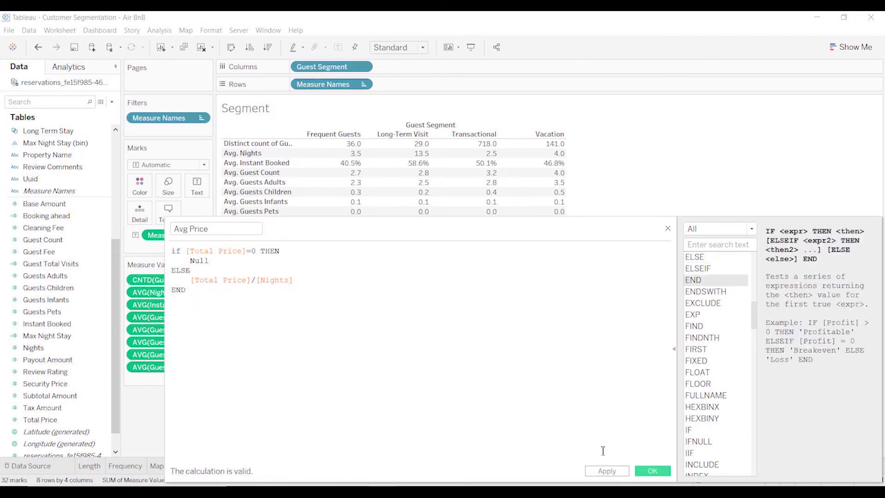
Rename the calculated field Nightly Price and save it.
left_click(620, 473)
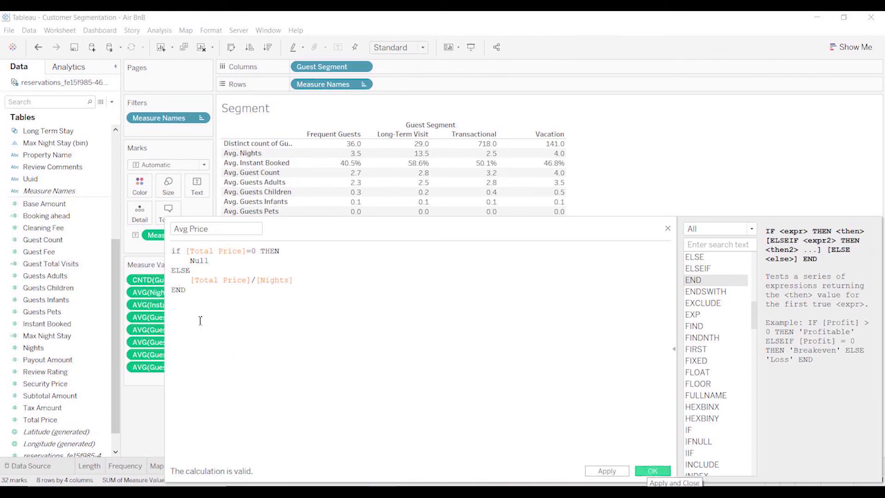
triple_click(210, 230)
type("Nightly")
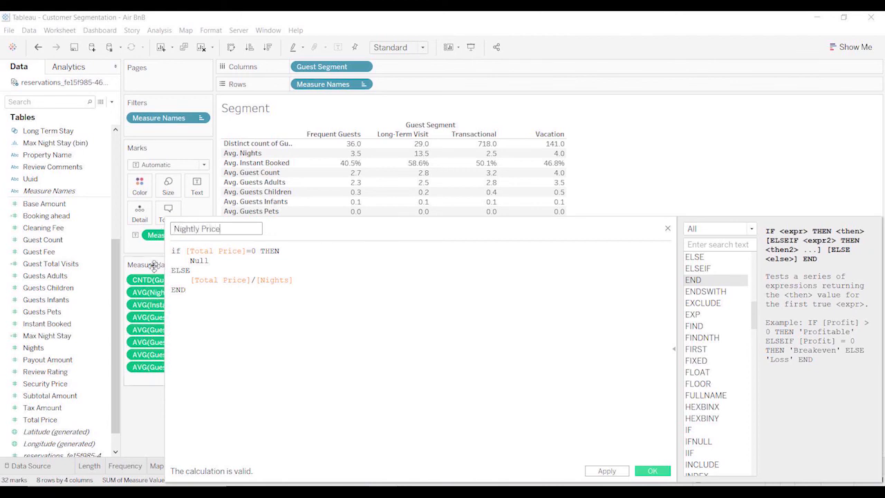
left_click(664, 474)
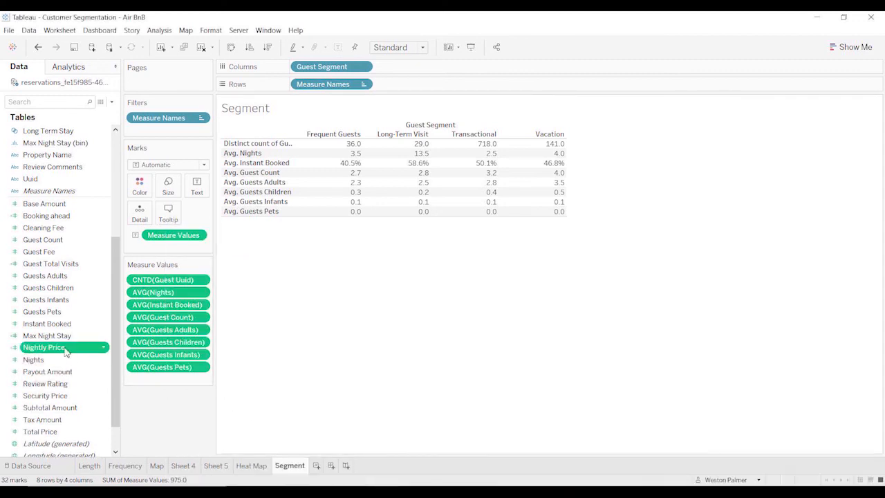
Add Nightly Price to the segment table's measure values and aggregate it as an average.
double_click(65, 348)
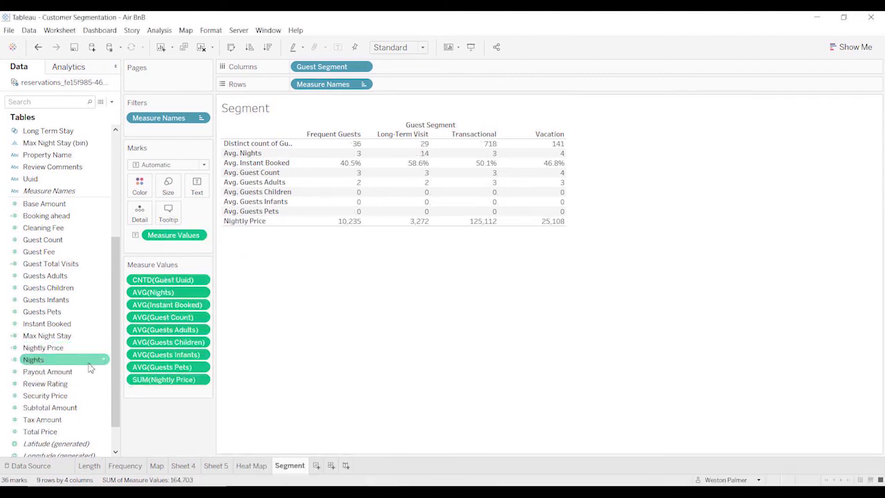
left_click(200, 379)
mouse_move(197, 445)
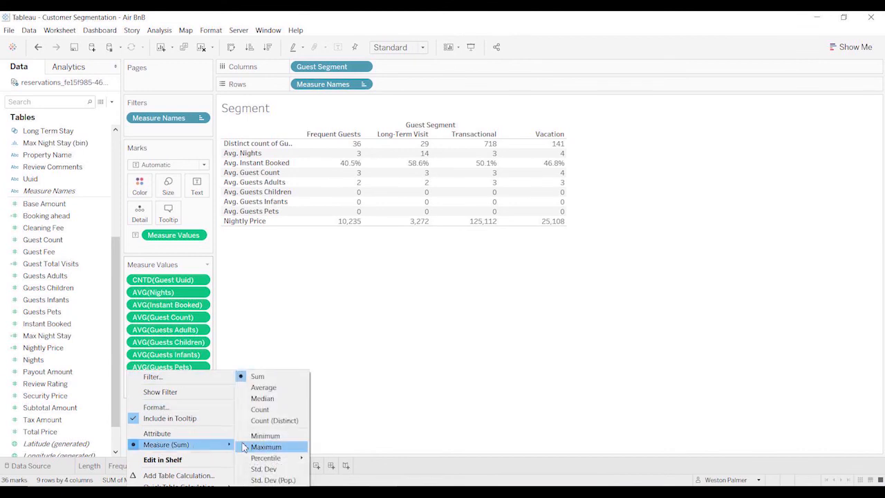
left_click(263, 387)
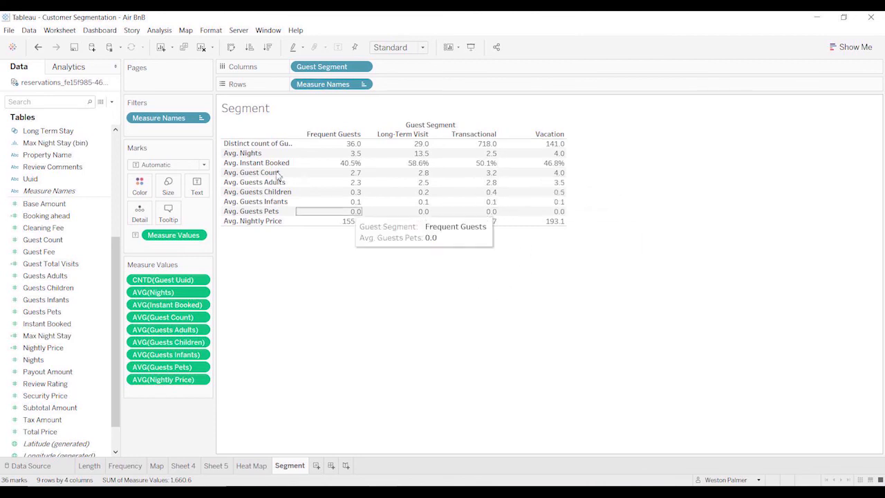
Create a new worksheet after the Segment sheet and name it Segment Timeframe.
left_click_drag(116, 257, 115, 149)
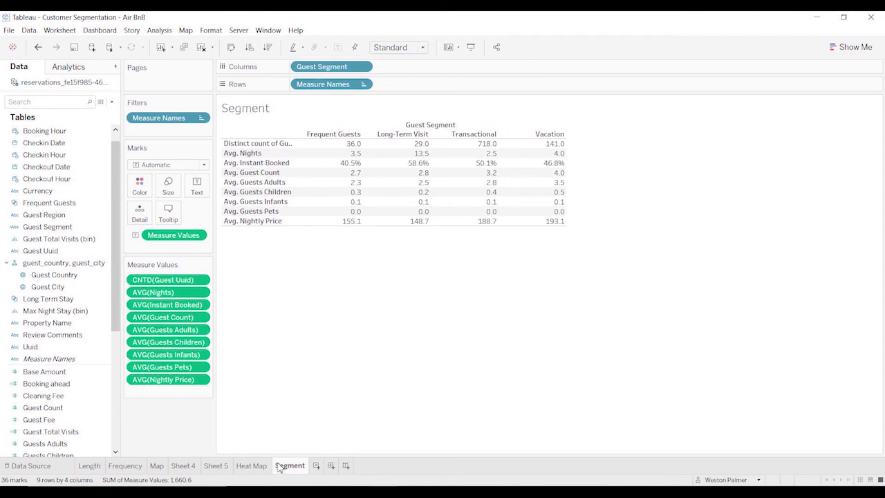
left_click(318, 466)
double_click(322, 465)
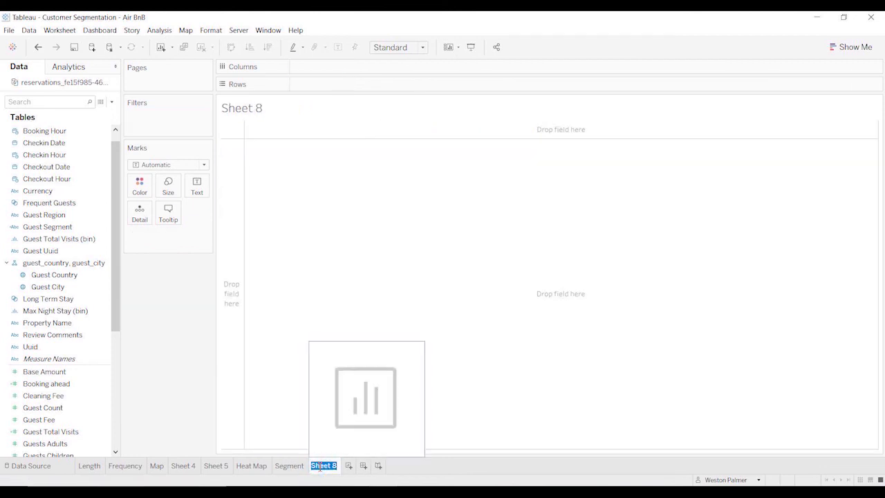
type("Segment")
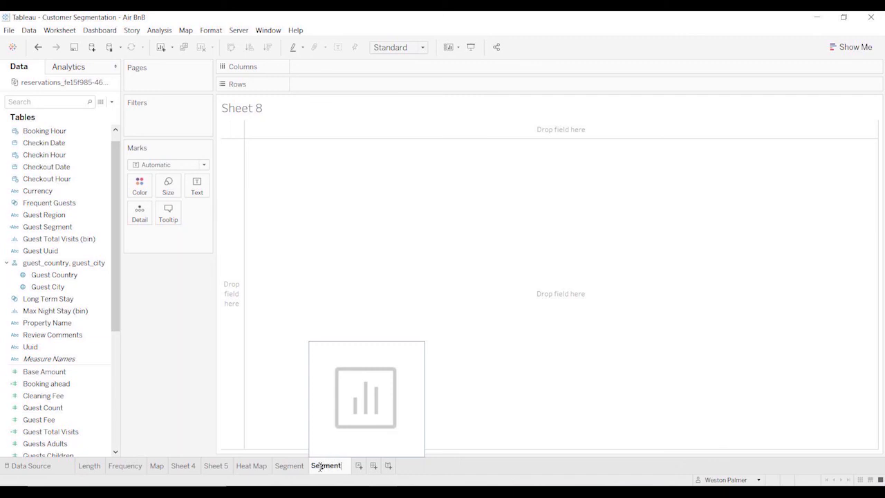
type(" Timeframe")
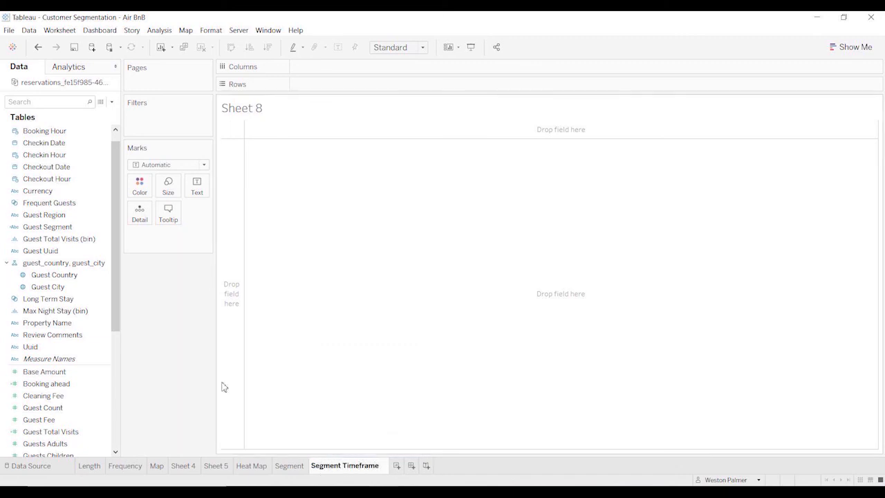
Place Guest Segment and Checkin Date on the columns of the Segment Timeframe sheet.
left_click(188, 335)
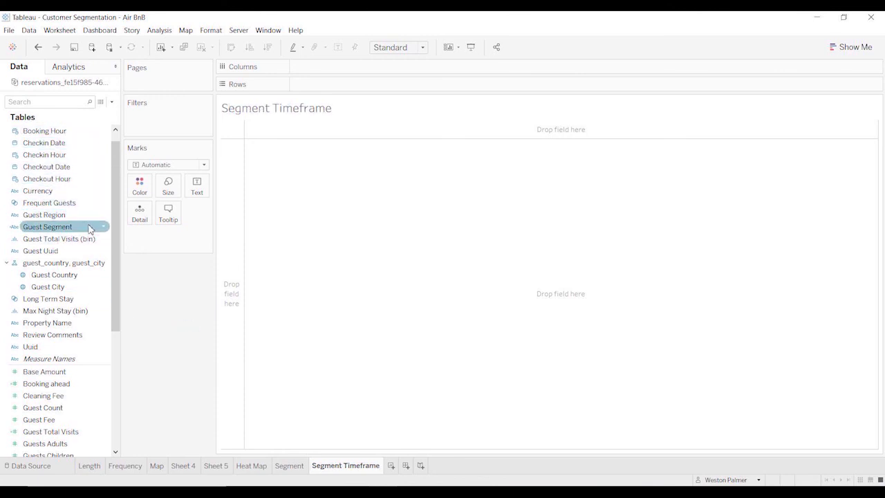
left_click_drag(89, 229, 377, 72)
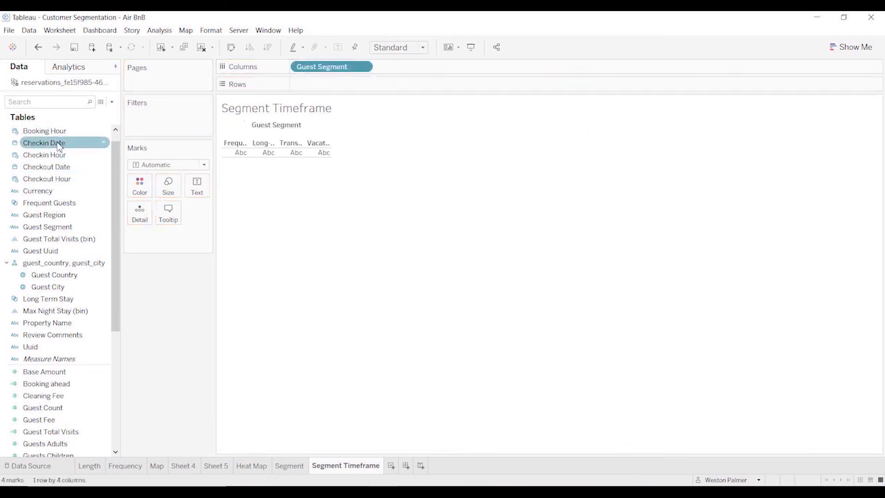
left_click_drag(62, 150, 423, 77)
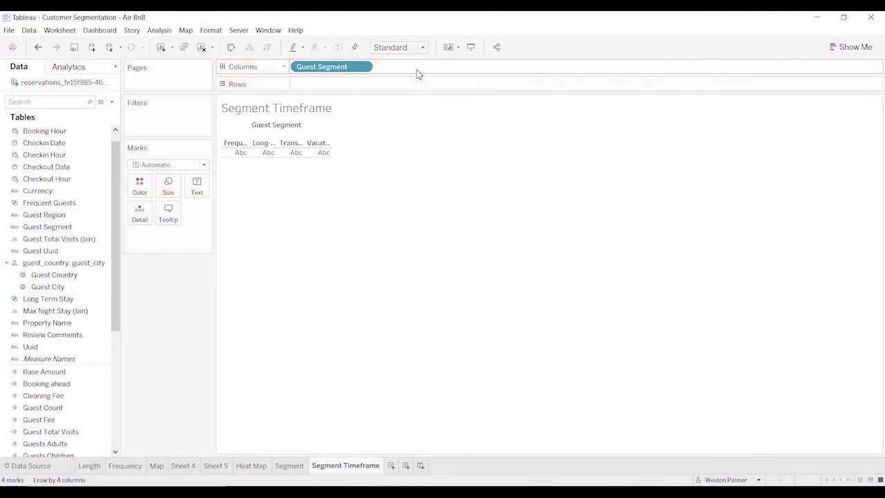
left_click_drag(32, 144, 450, 66)
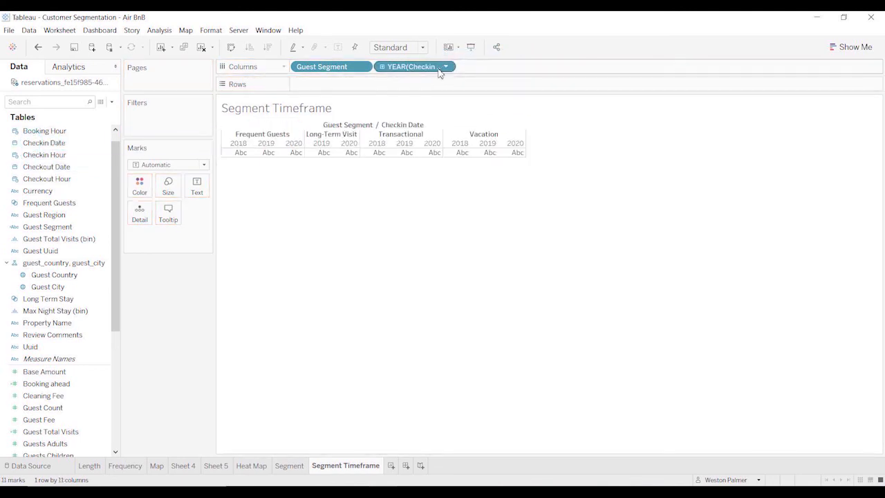
Group Checkin Date on the columns by discrete quarter, combining all years.
left_click(446, 67)
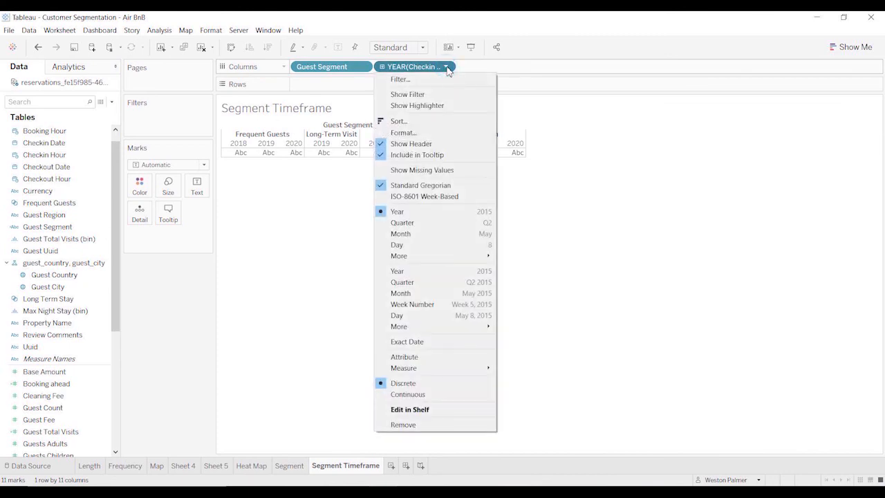
left_click(419, 282)
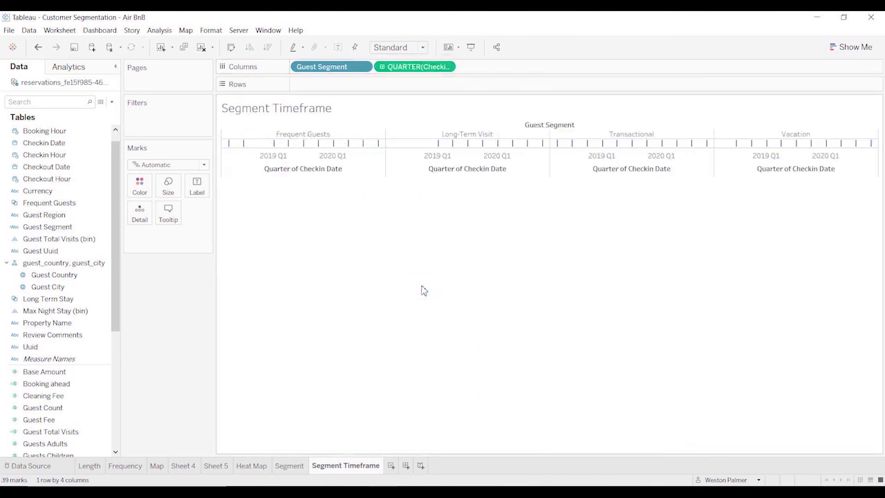
left_click(446, 67)
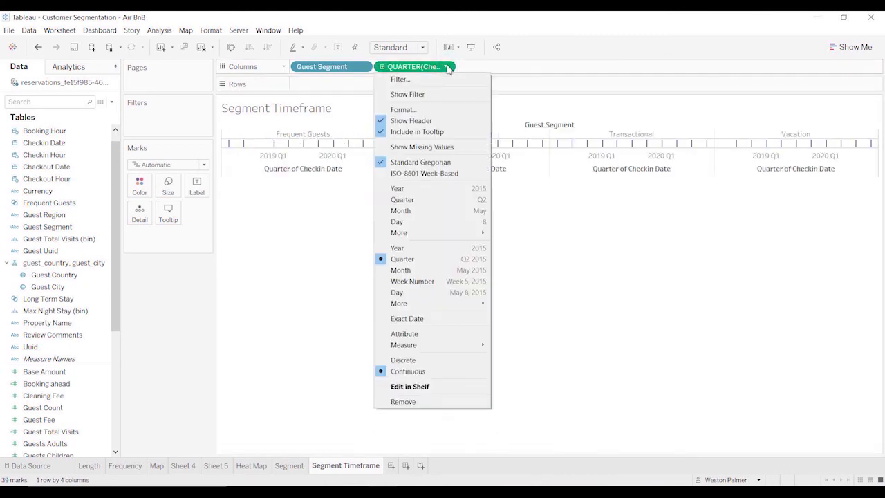
left_click(437, 200)
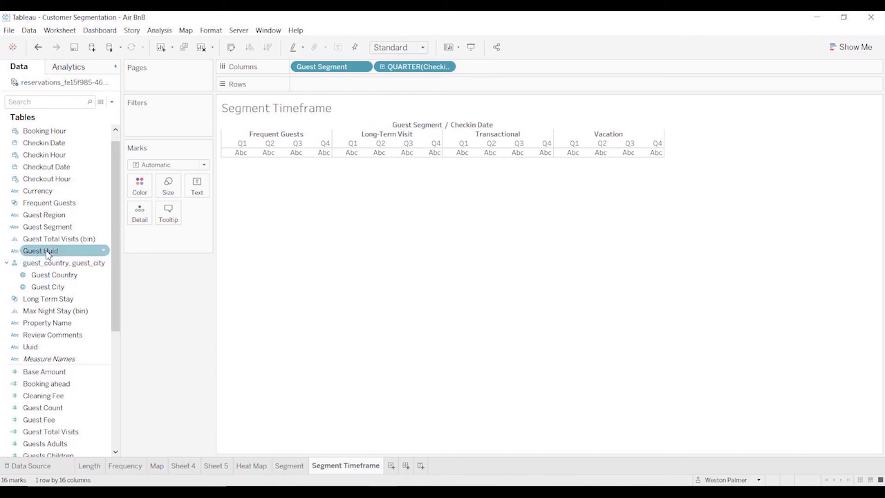
Add Guest Uuid to the rows as a distinct count and display the marks as bars.
left_click_drag(47, 255, 325, 83)
left_click(366, 83)
mouse_move(355, 225)
left_click(408, 249)
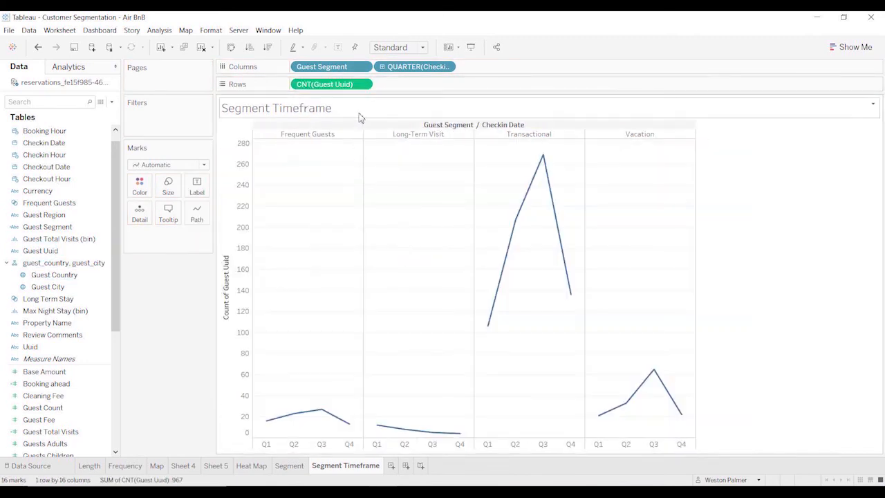
left_click(367, 84)
left_click(432, 298)
left_click(168, 164)
left_click(148, 188)
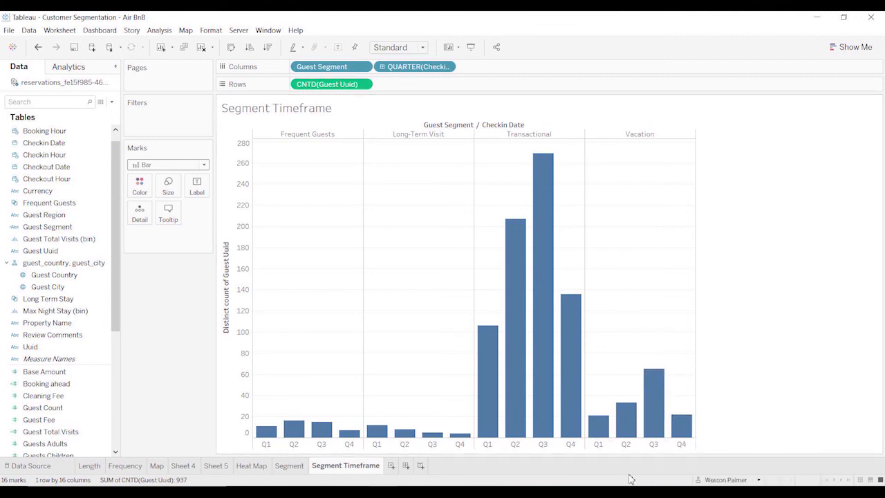
Examine the quarterly guest counts of the Vacation and Long-Term Visit segments in the bar chart.
mouse_move(670, 434)
mouse_move(384, 440)
mouse_move(462, 441)
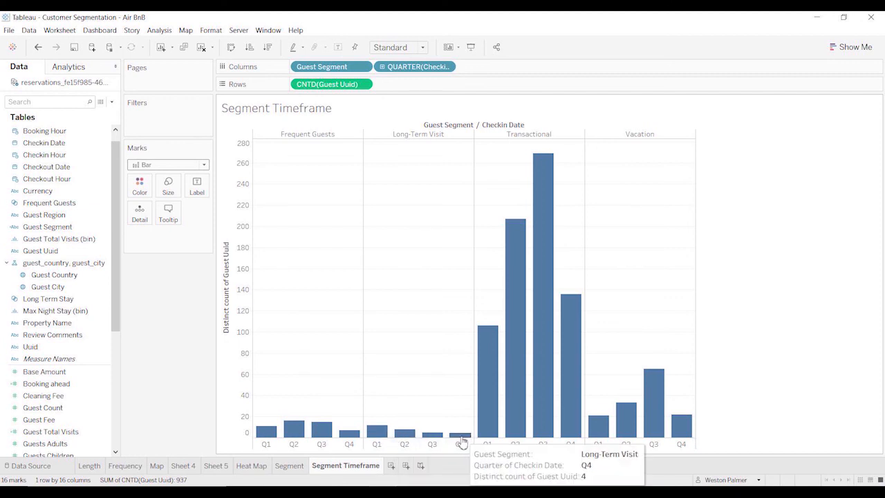
mouse_move(408, 431)
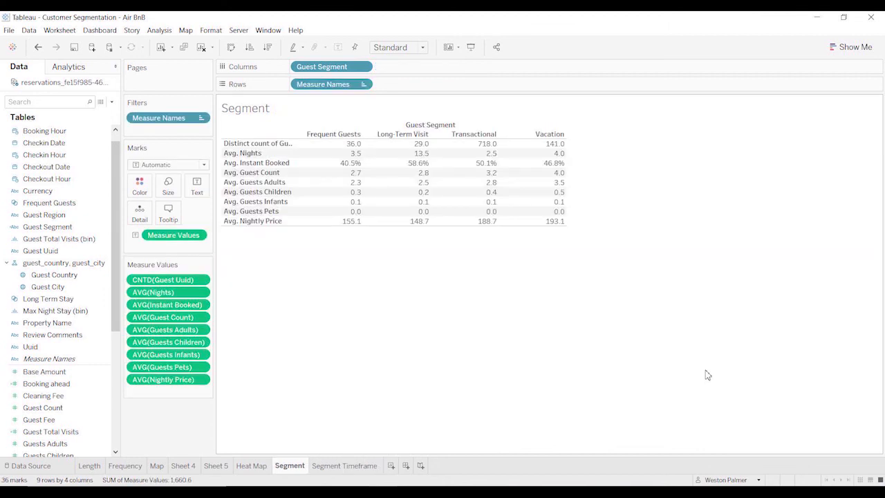
Create a new dashboard and set its size to Automatic.
left_click(406, 466)
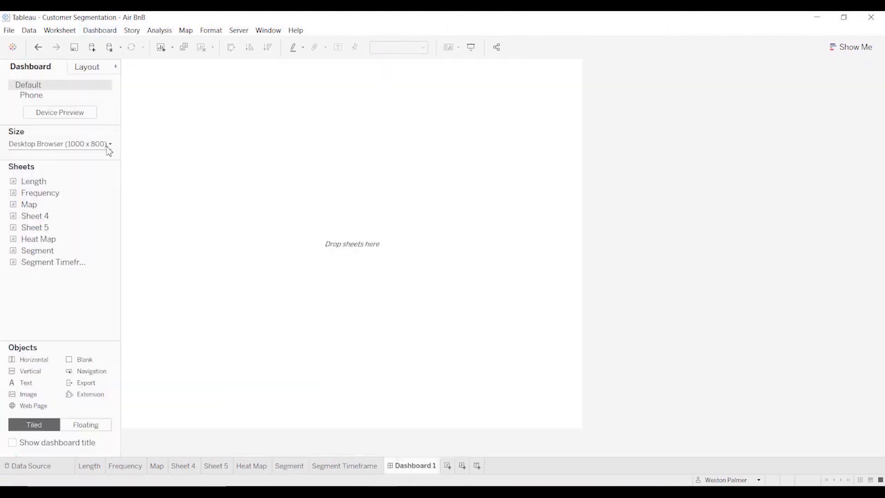
left_click(107, 150)
left_click(31, 181)
Arrange the Segment table and Sheet 4 side by side on the dashboard, with the Map sheet beneath them.
left_click(331, 468)
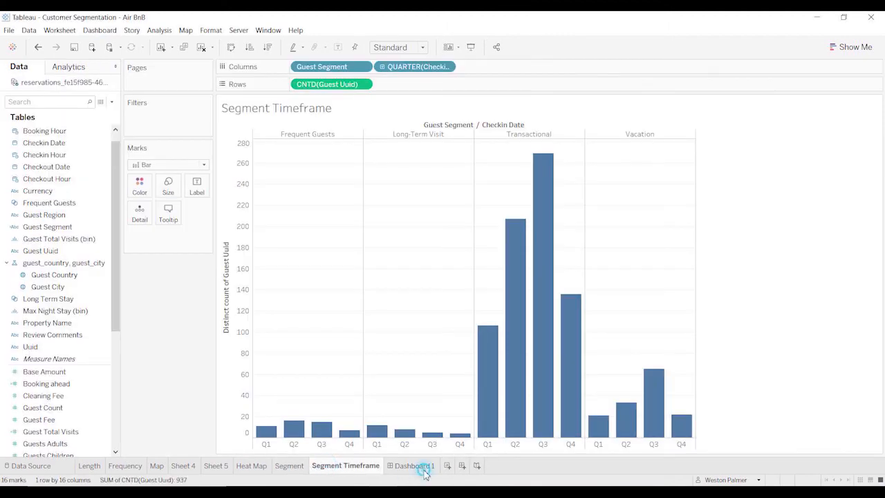
left_click(424, 472)
left_click_drag(36, 250, 166, 166)
left_click_drag(29, 204, 622, 155)
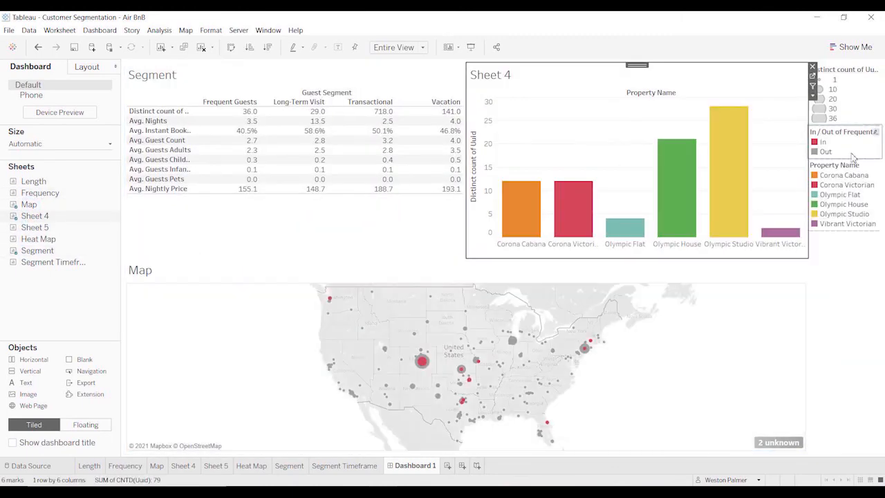
Remove the distinct count, In / Out of Frequent Guests and Property Name legends from the dashboard.
left_click(802, 67)
left_click(803, 67)
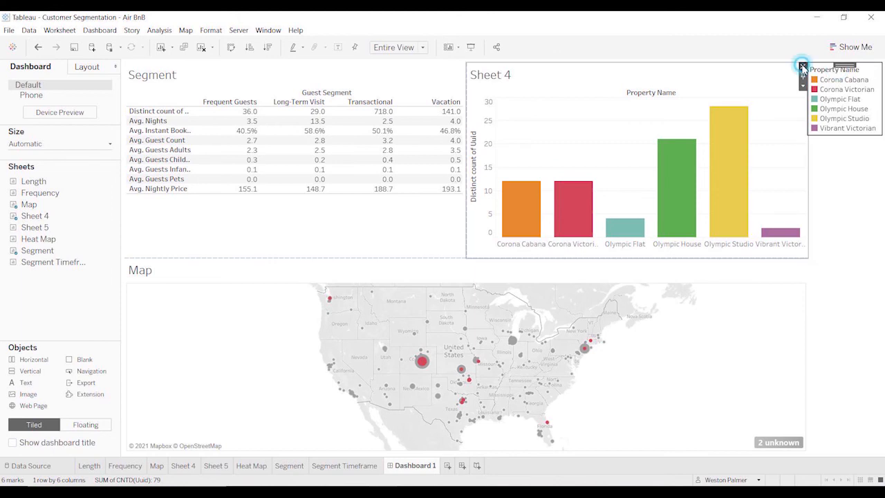
left_click(802, 67)
Remove the Inclusions filter and the Frequent Guests In/Out colouring from the Map sheet and return to the dashboard.
left_click(253, 363)
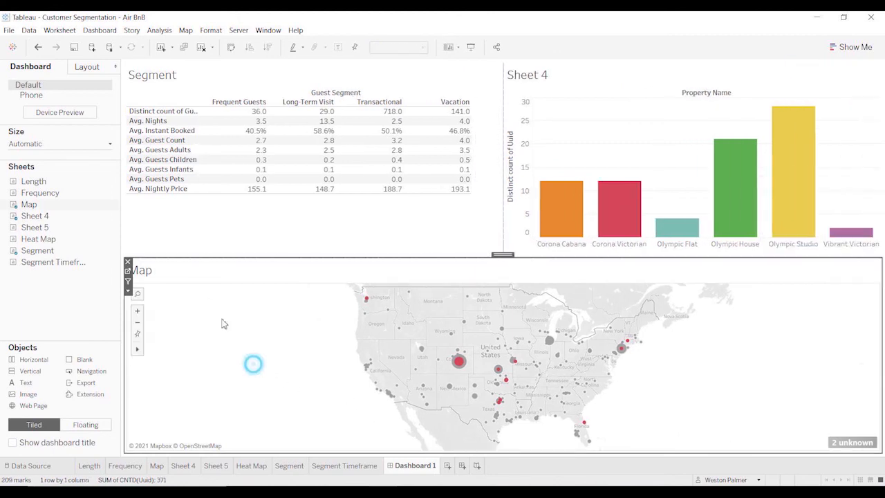
left_click(128, 273)
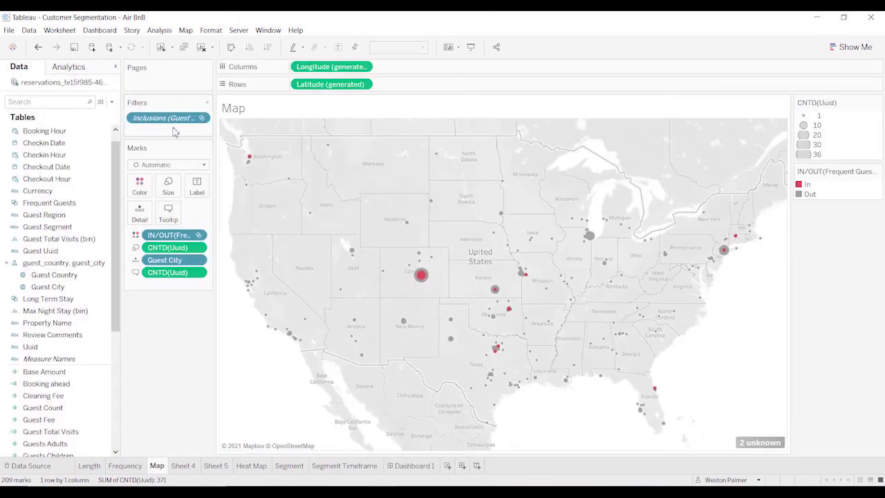
left_click_drag(173, 119, 155, 432)
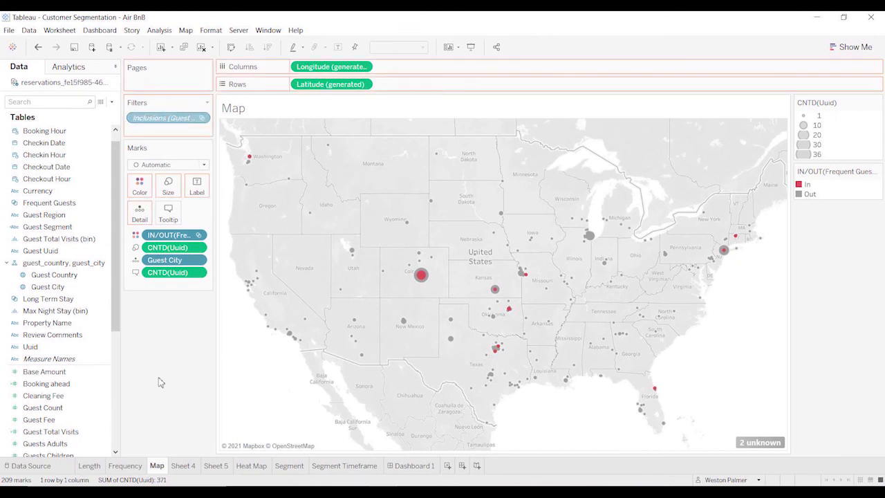
left_click_drag(165, 237, 173, 415)
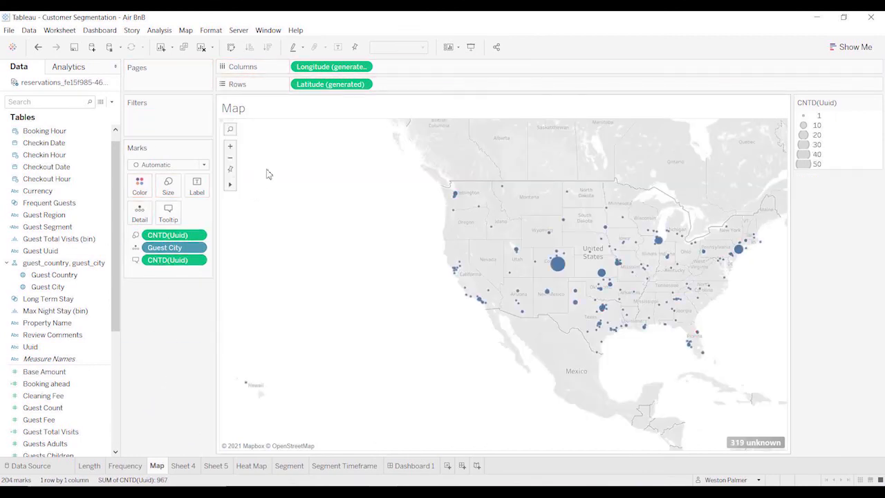
left_click(414, 465)
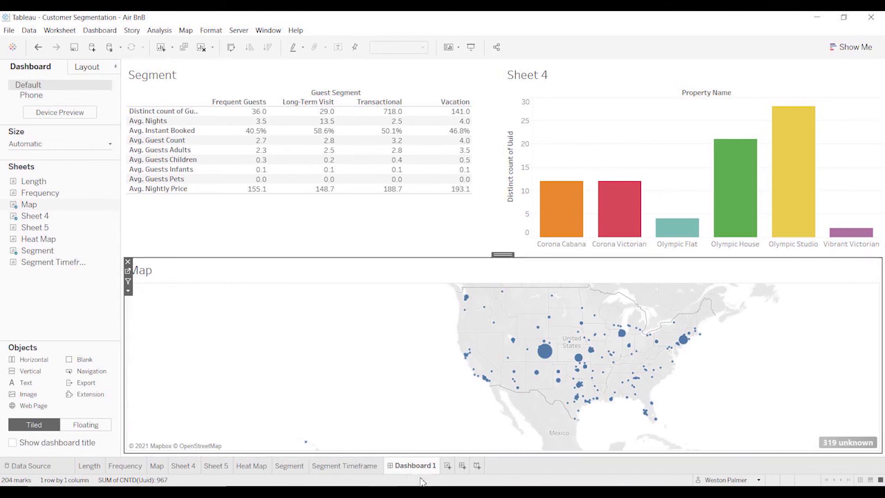
Use the Segment table as a dashboard filter and test it with the Transactional and Vacation segments, clearing each selection.
left_click(400, 74)
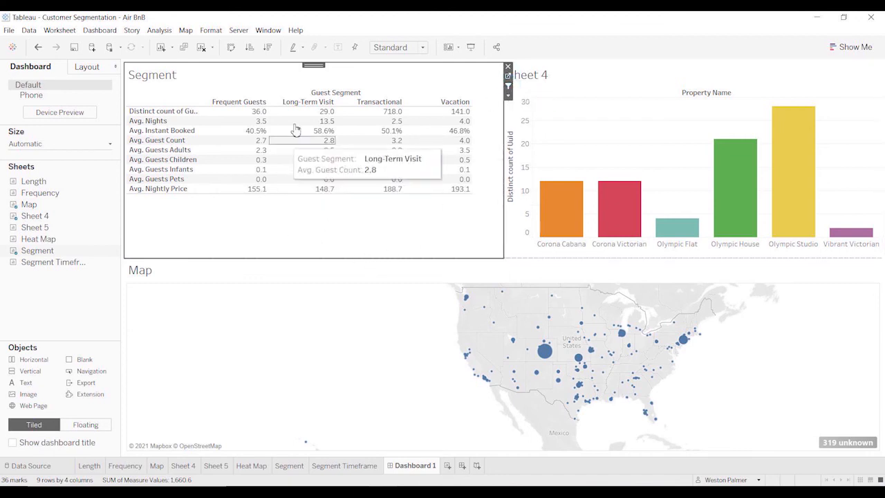
left_click(367, 102)
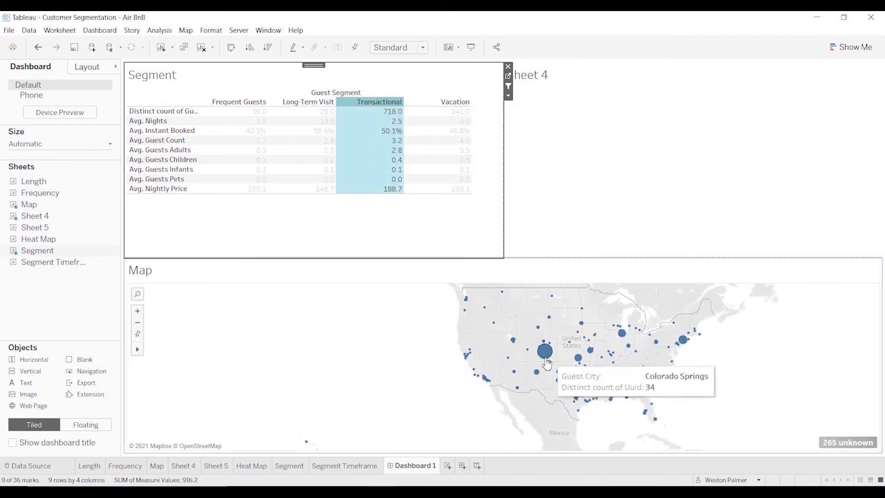
left_click(373, 102)
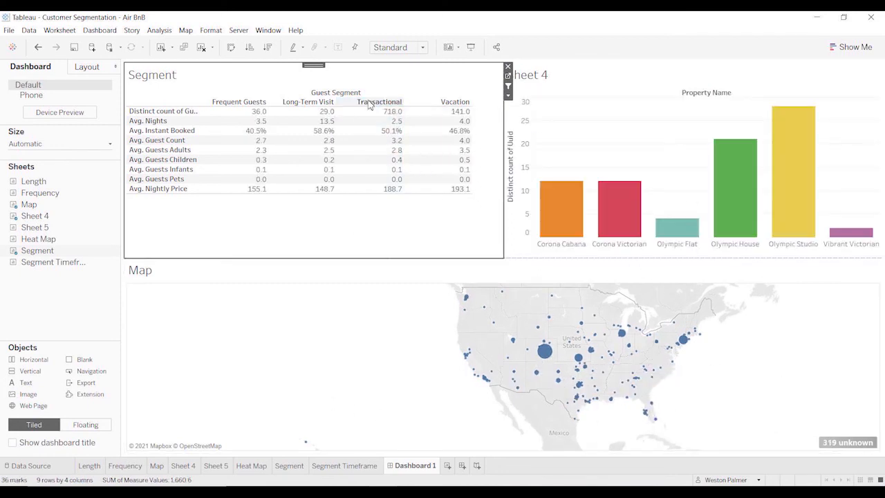
left_click(456, 102)
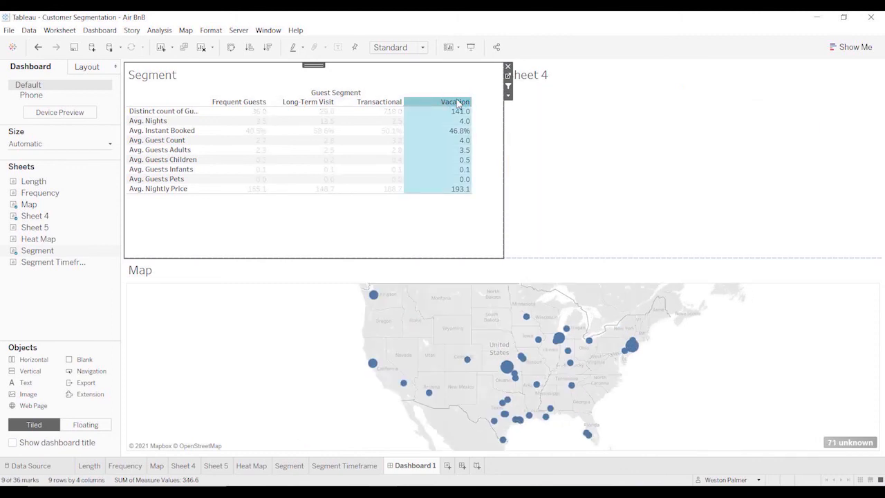
left_click(458, 103)
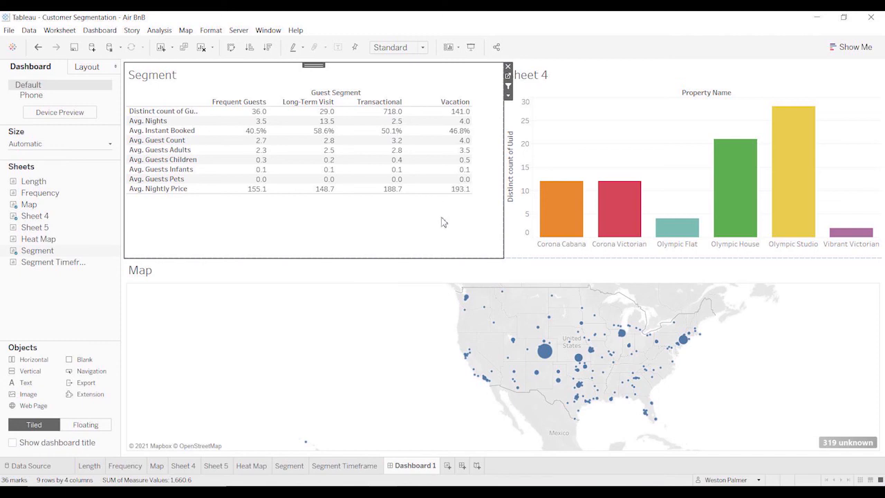
left_click(391, 102)
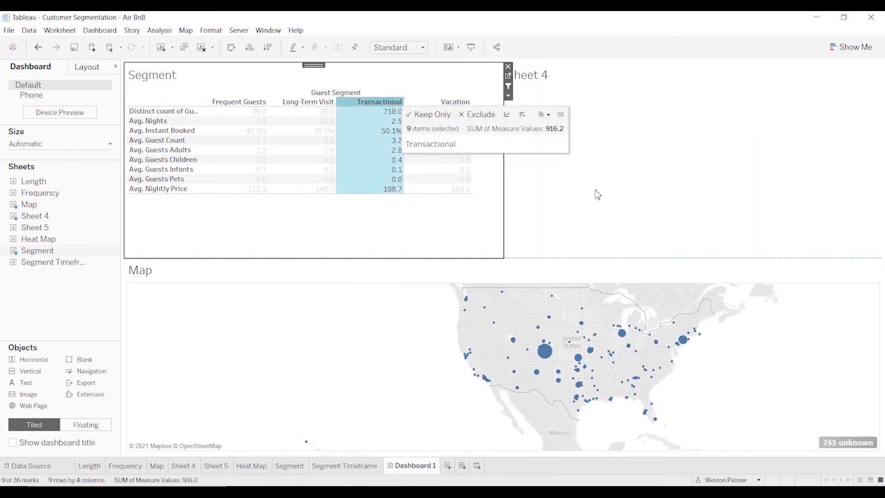
left_click(385, 102)
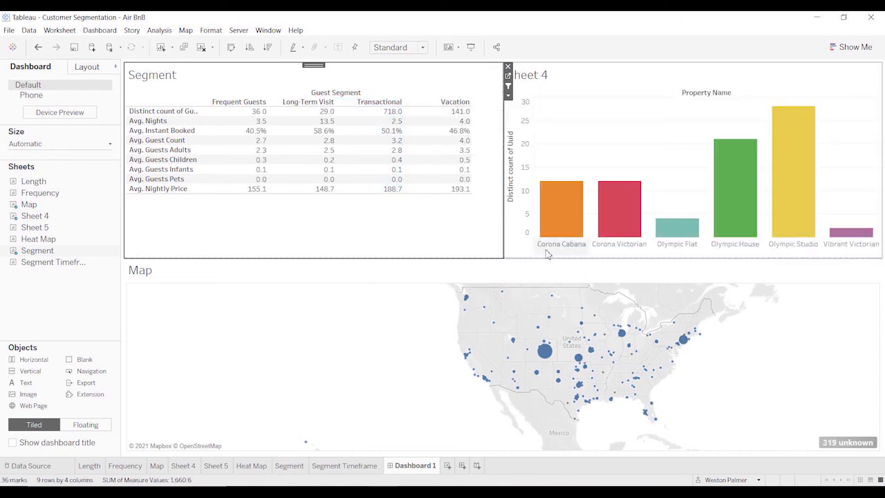
Remove the Frequent Guests filter from Sheet 4 and return to the dashboard.
left_click(508, 76)
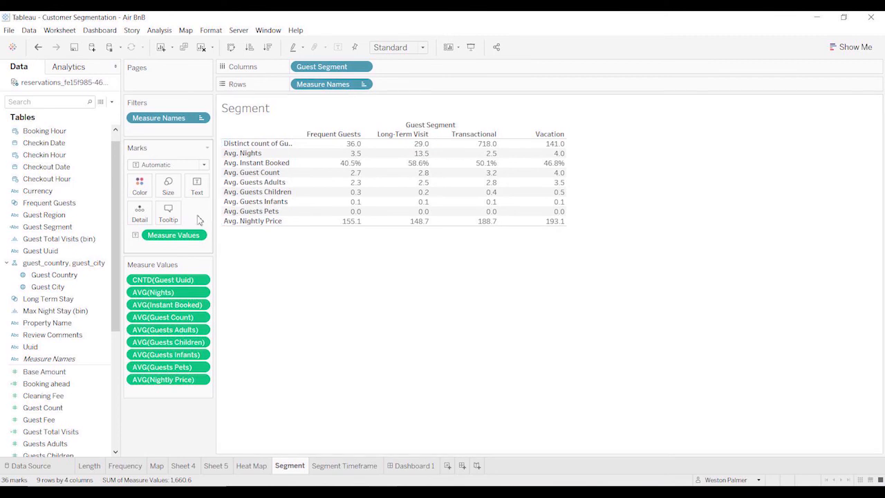
left_click(210, 468)
left_click(185, 466)
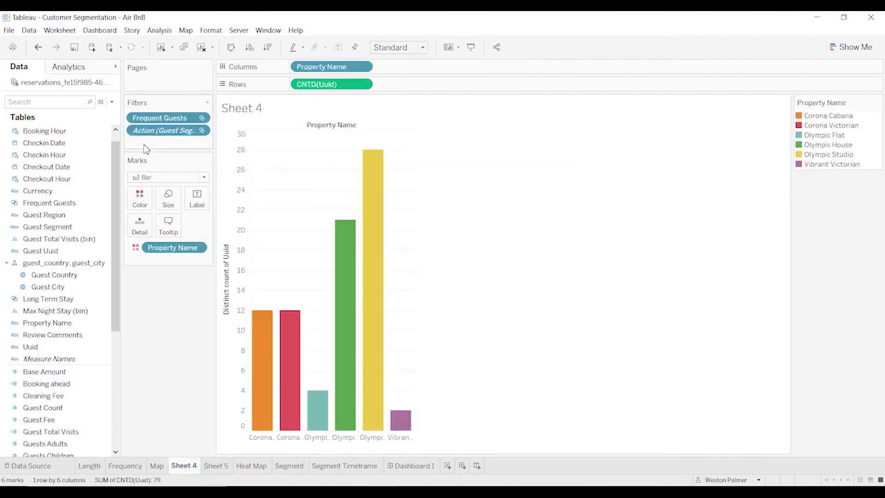
left_click_drag(159, 118, 166, 322)
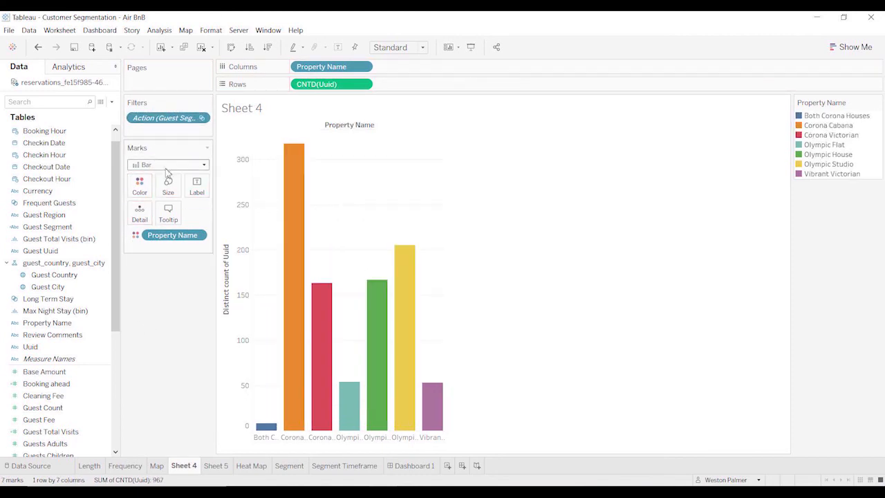
left_click(397, 467)
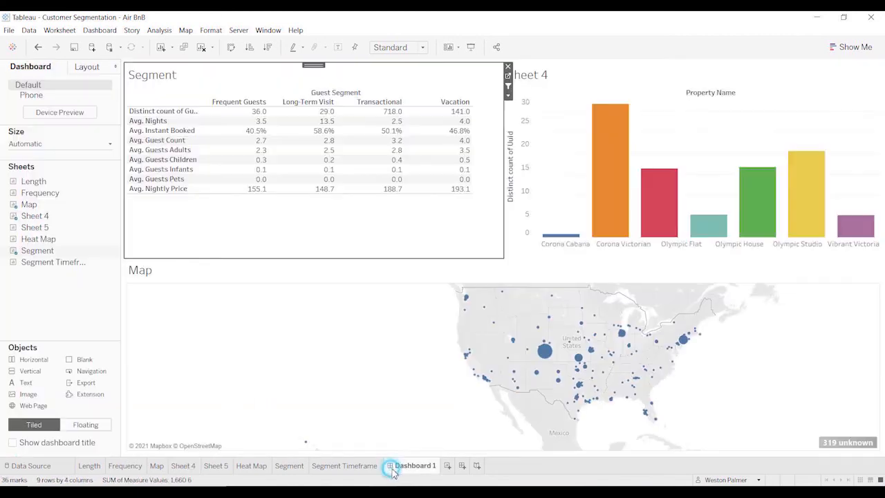
Compare the property chart and map filtered by the Transactional segment and by the Vacation segment.
left_click(390, 103)
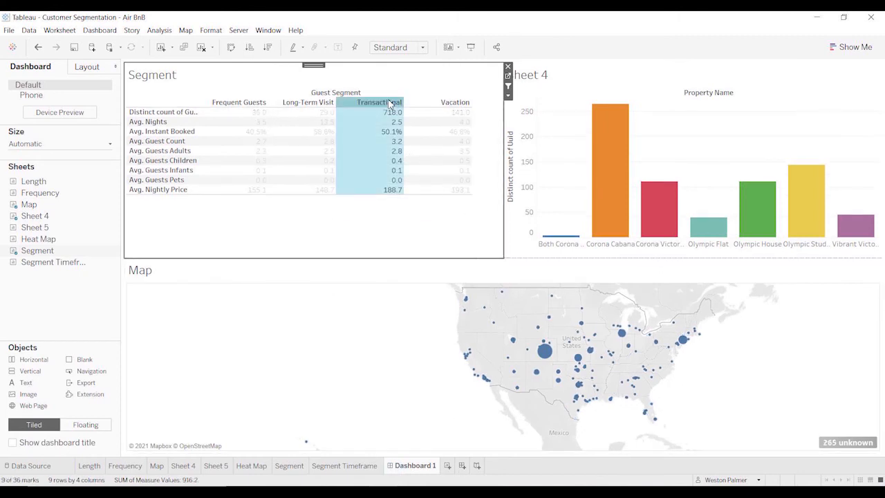
left_click(389, 103)
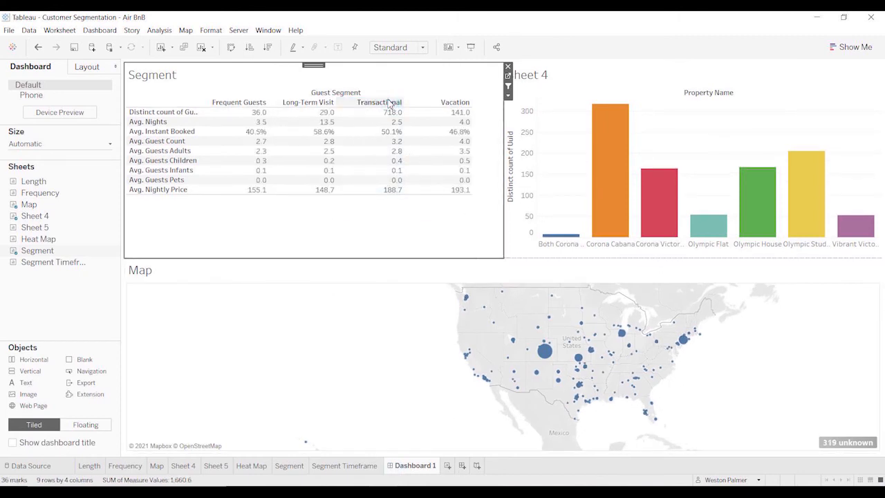
left_click(456, 103)
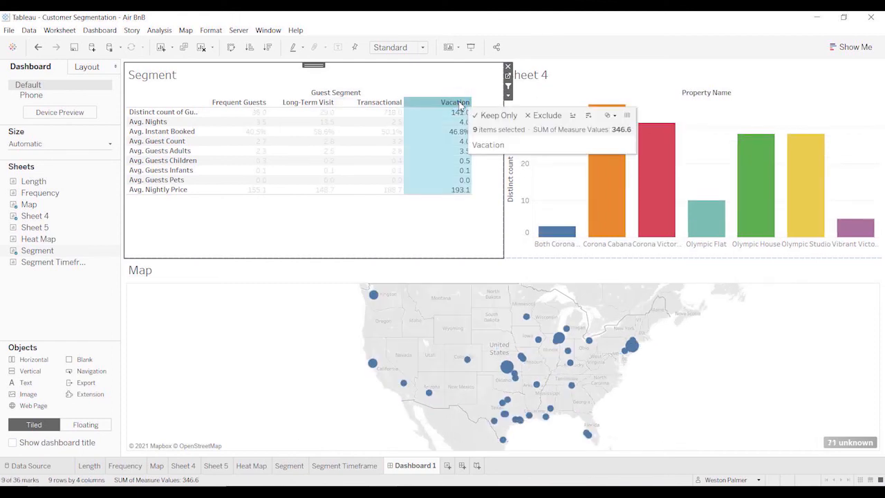
Compare the property chart and map across the Long-Term Visit, Frequent Guests, Transactional and Vacation segments, and clear the segment selection.
left_click(301, 103)
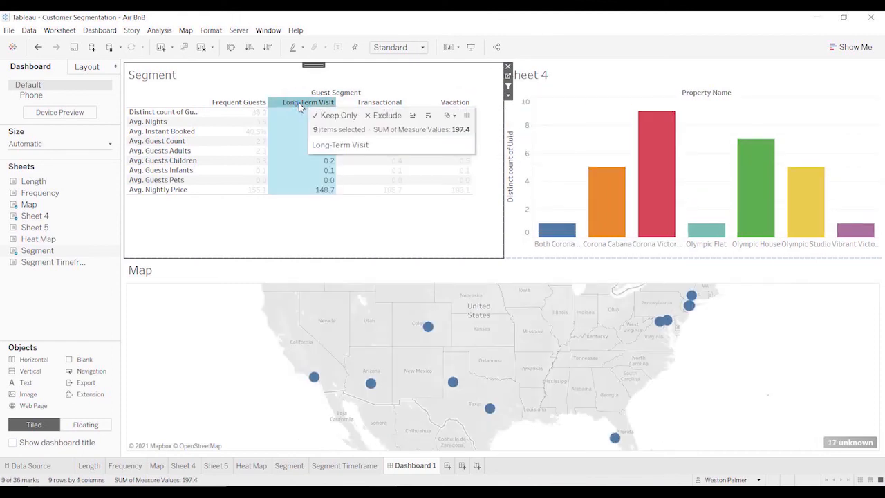
left_click(260, 102)
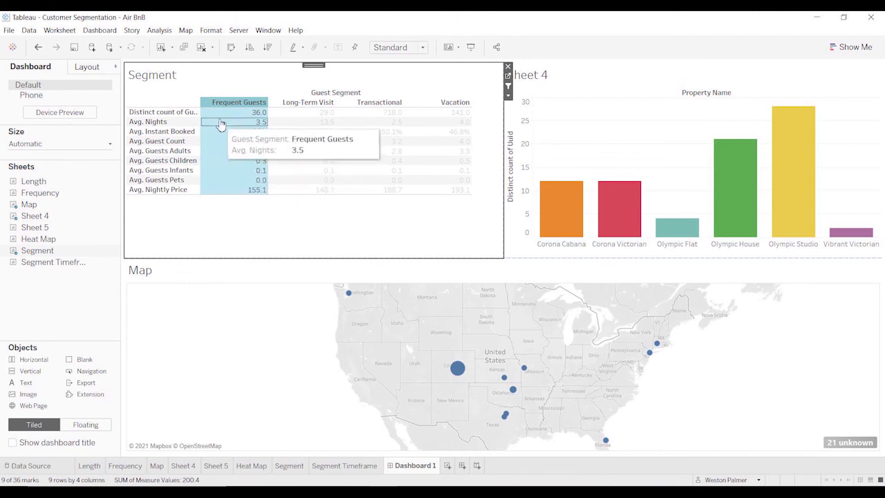
left_click(318, 104)
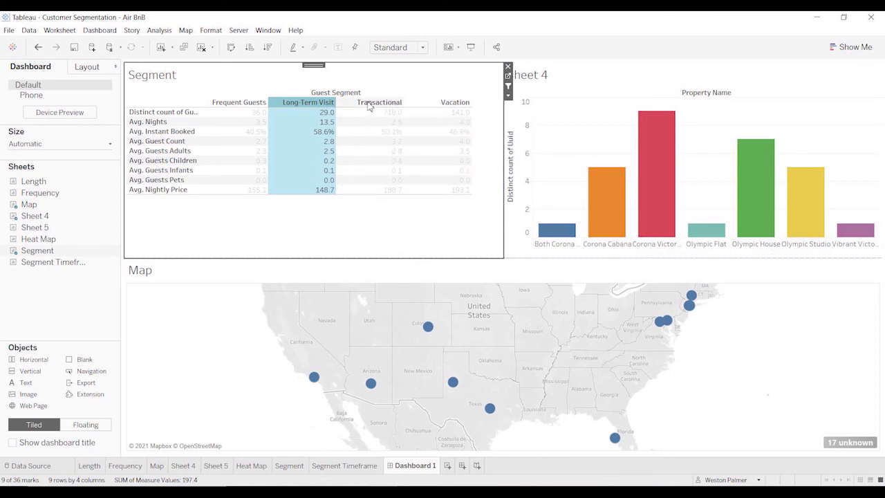
left_click(369, 103)
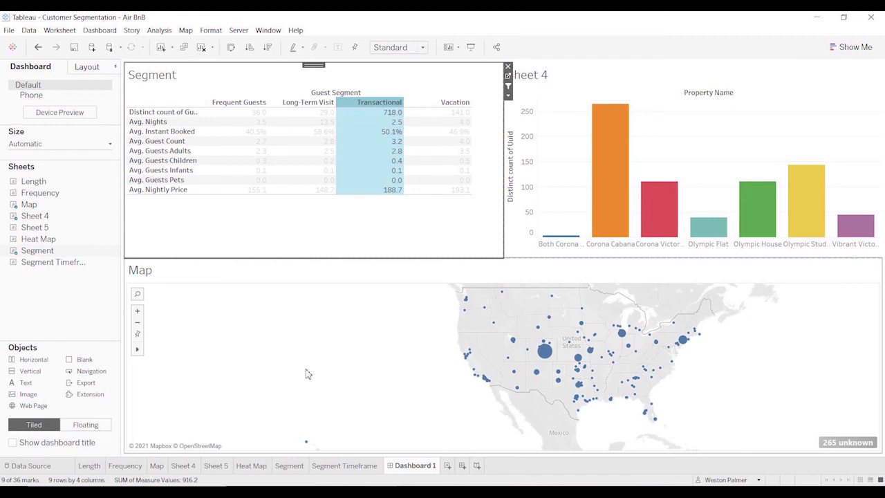
left_click(454, 102)
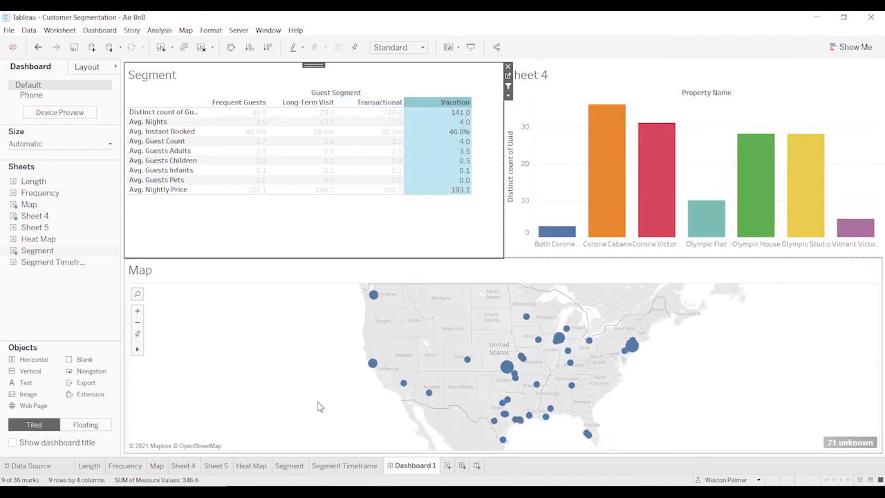
left_click(441, 103)
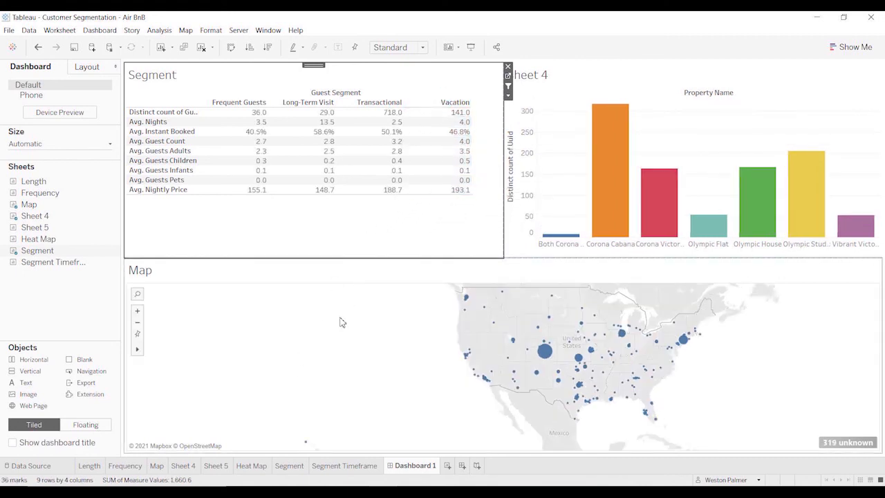